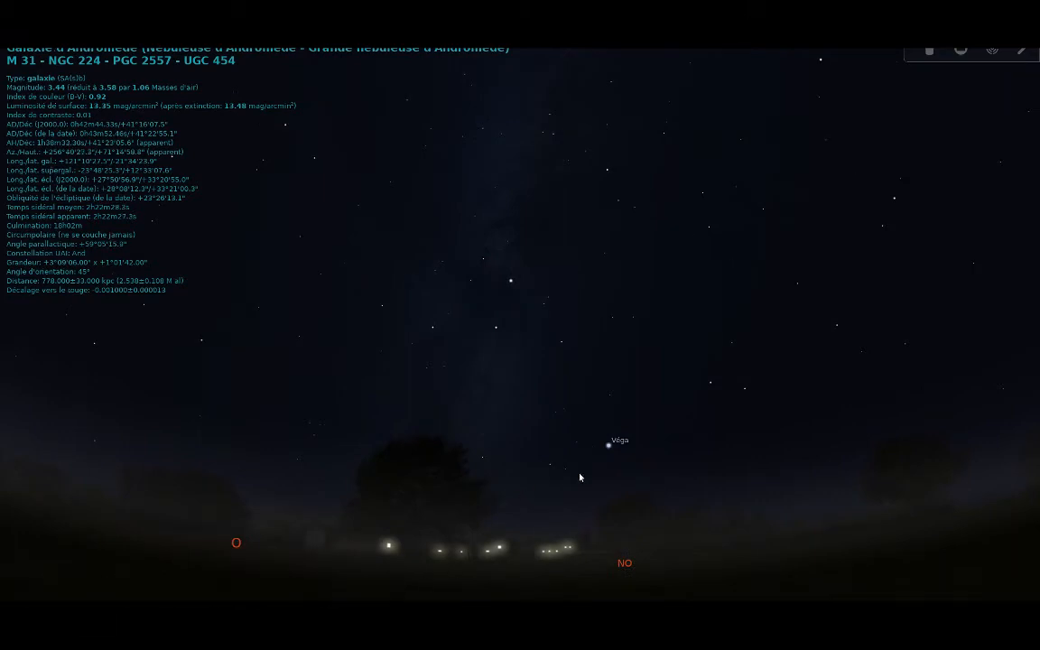
# Select Vega to show its details and survey the sky along the western to northern horizon
pyautogui.click(608, 446)
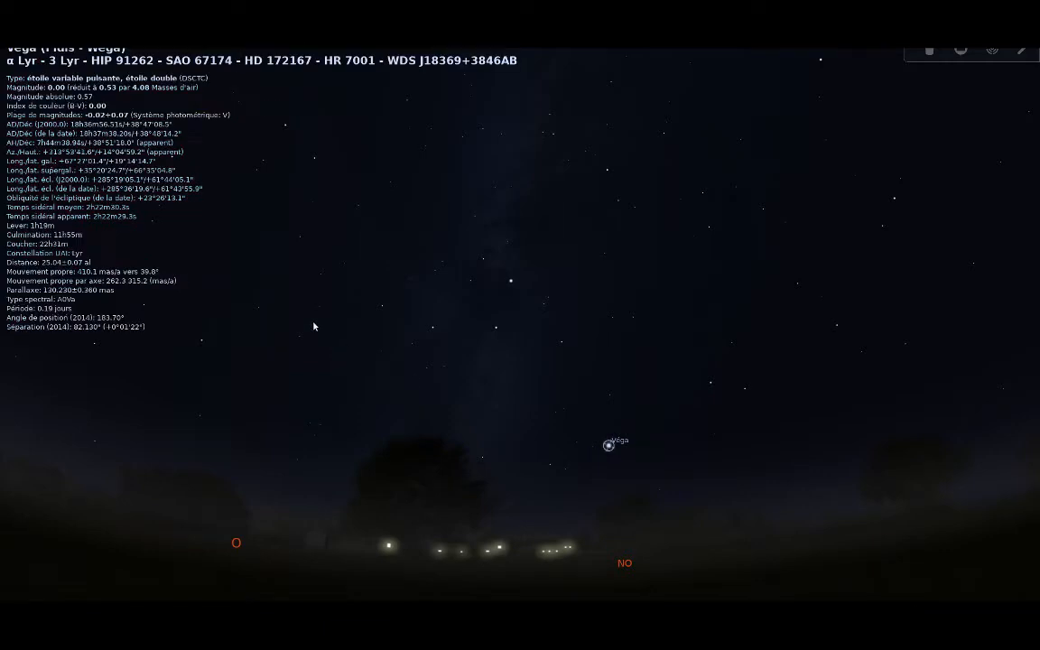
pyautogui.moveTo(313, 326); pyautogui.dragTo(606, 399)
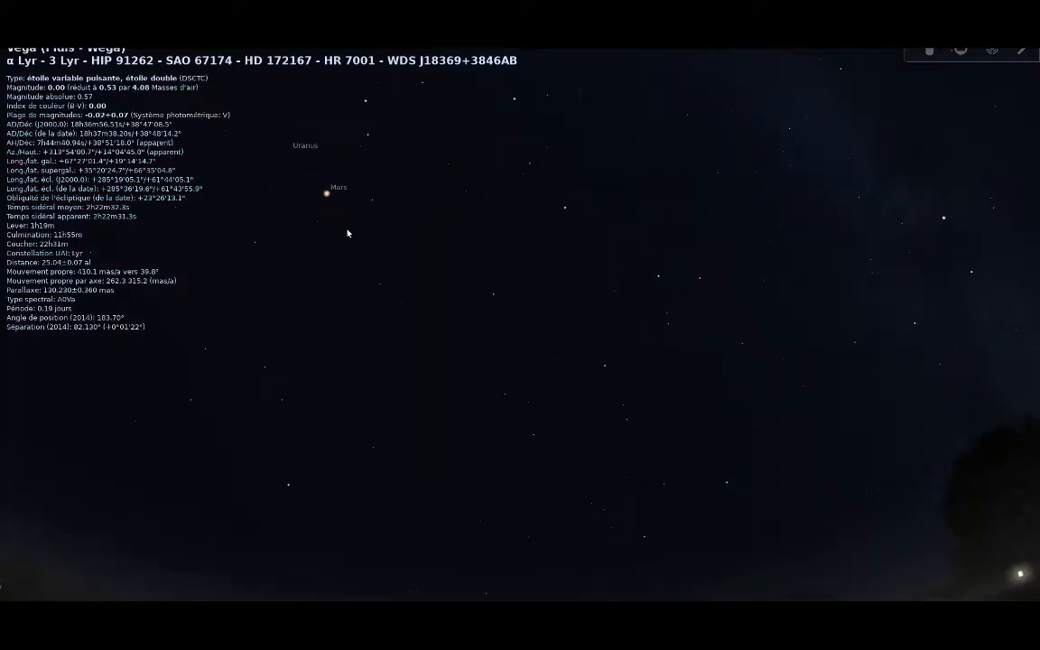
pyautogui.moveTo(747, 396); pyautogui.dragTo(320, 344)
pyautogui.moveTo(878, 442); pyautogui.dragTo(367, 383)
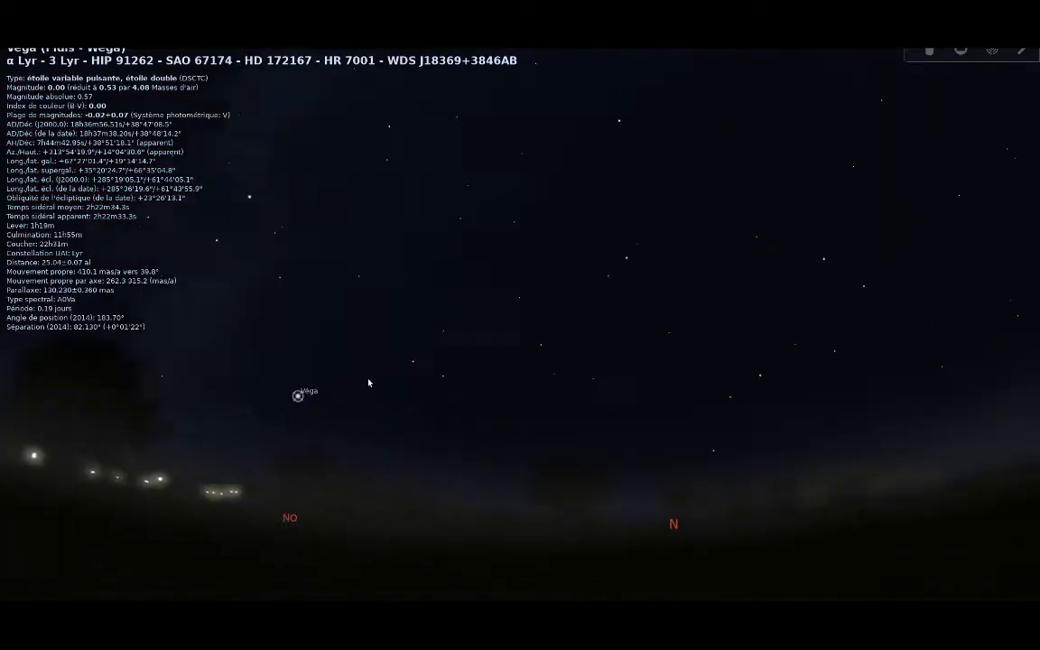
# Examine the faint stars in Draco at higher magnification, selecting individual ones to read their details
pyautogui.press('Up')
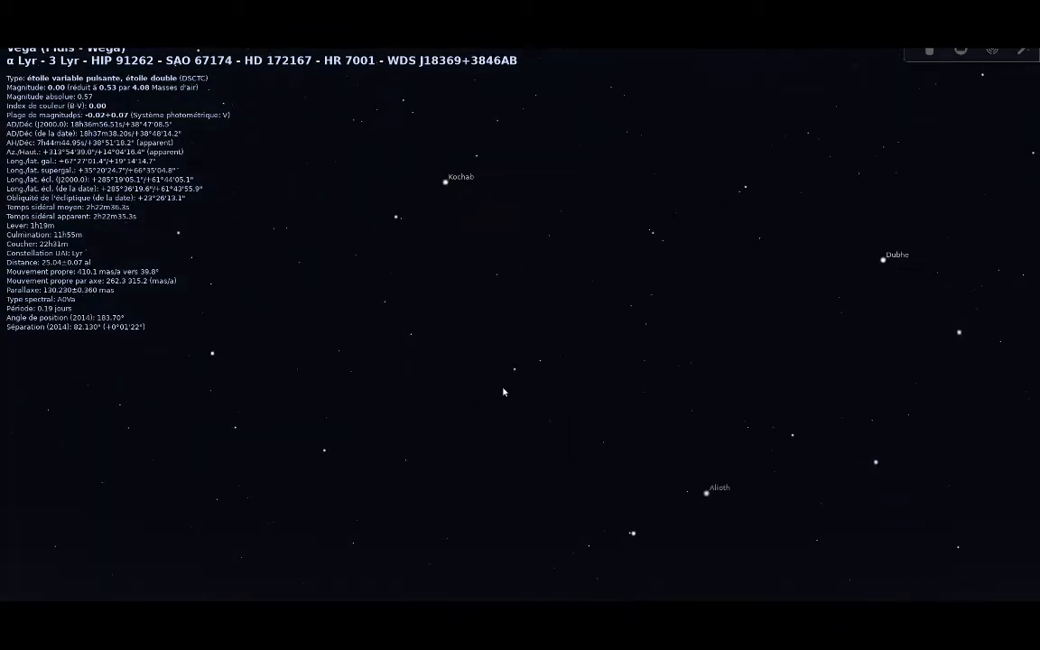
pyautogui.scroll(4, 585, 357)
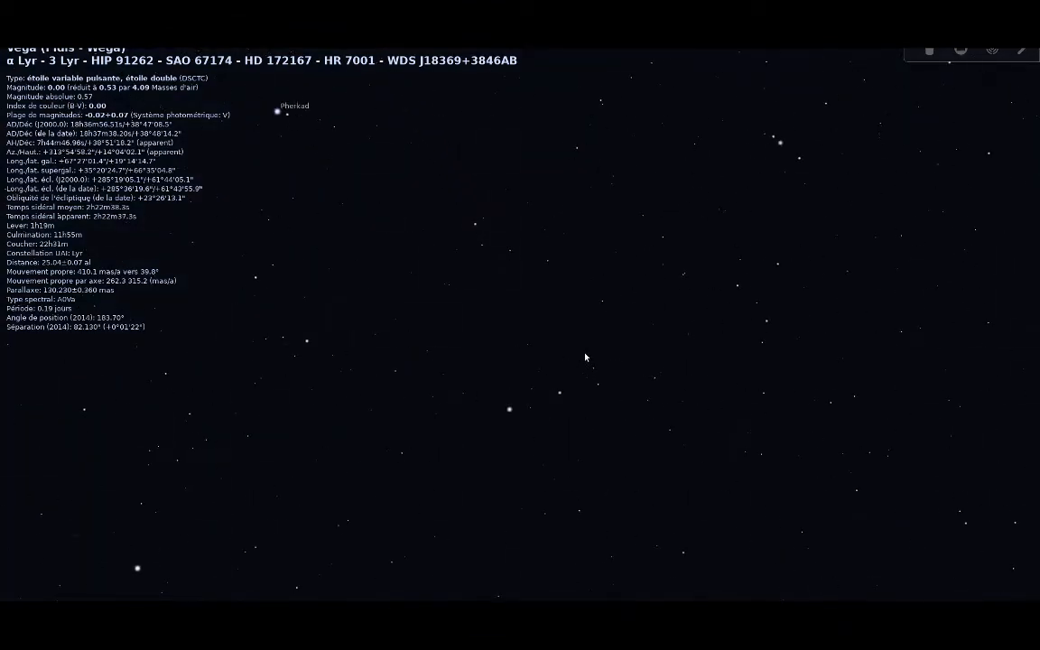
pyautogui.press('Up')
pyautogui.press('Up')
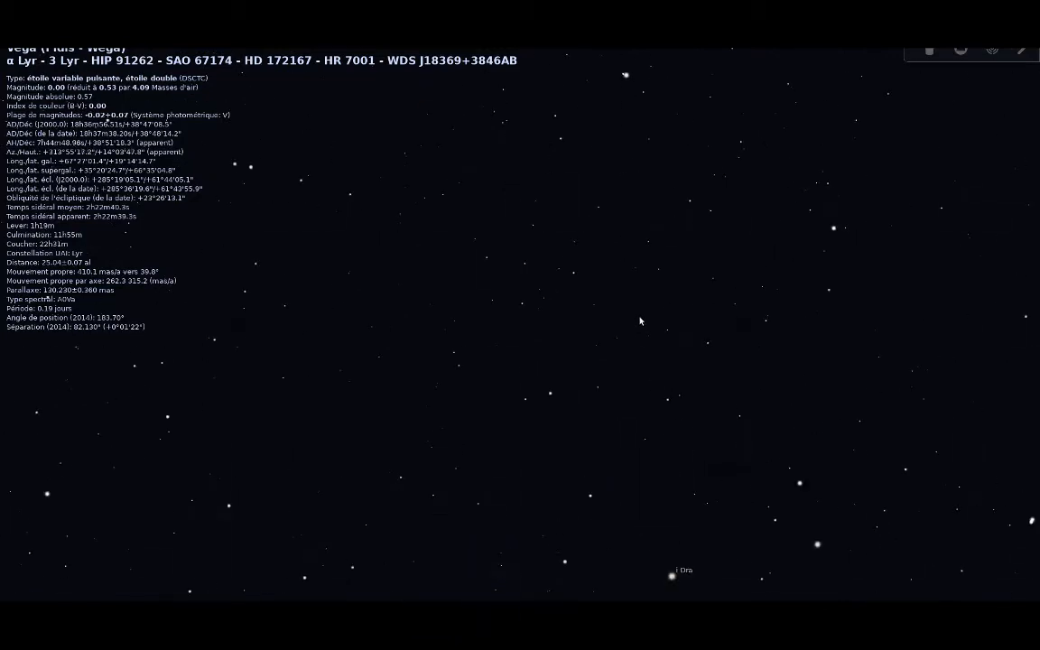
pyautogui.press('Up')
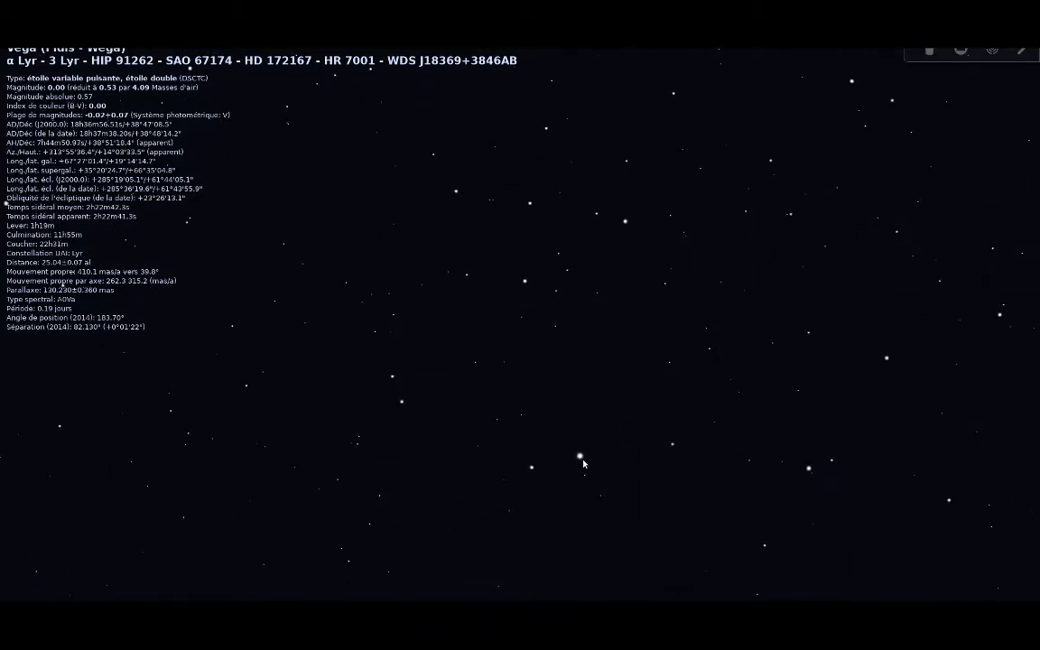
pyautogui.click(580, 455)
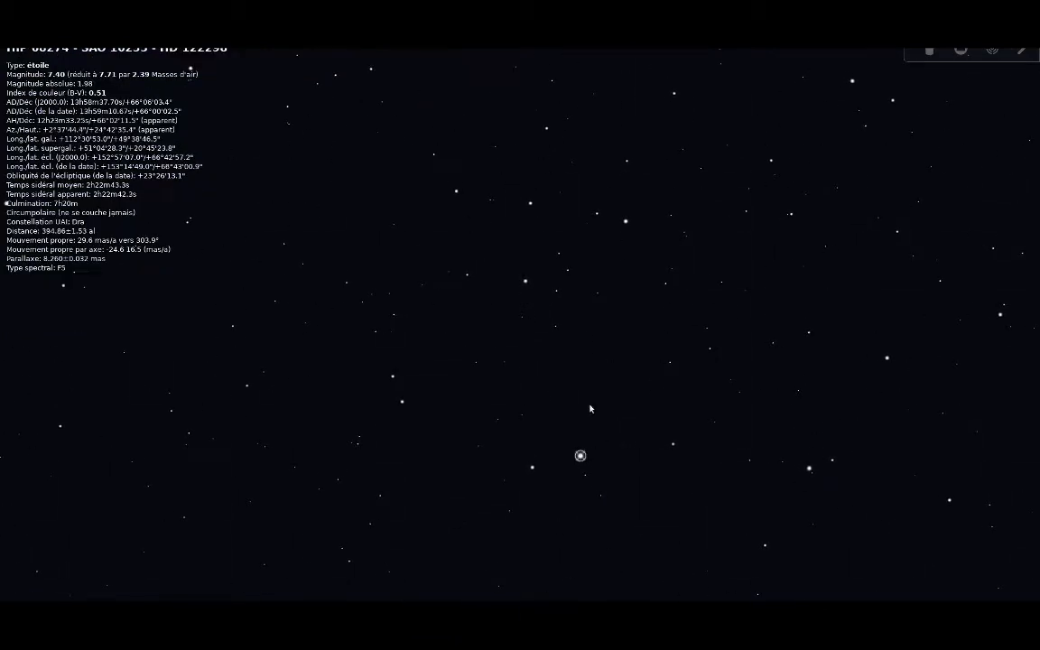
pyautogui.click(556, 291)
pyautogui.moveTo(811, 370)
pyautogui.mouseDown()
pyautogui.moveTo(617, 325)
pyautogui.moveTo(547, 260)
pyautogui.mouseUp()
pyautogui.moveTo(361, 351); pyautogui.dragTo(736, 395)
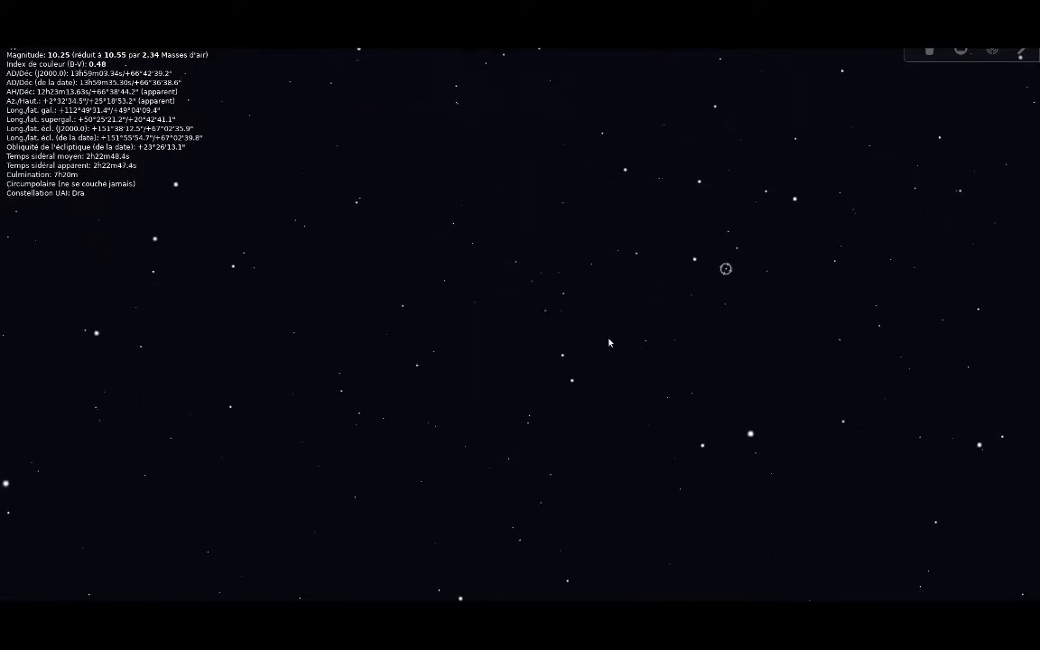
# Find the Andromeda Galaxy (M 31), centre the view on it and inspect it up close
pyautogui.moveTo(9, 441)
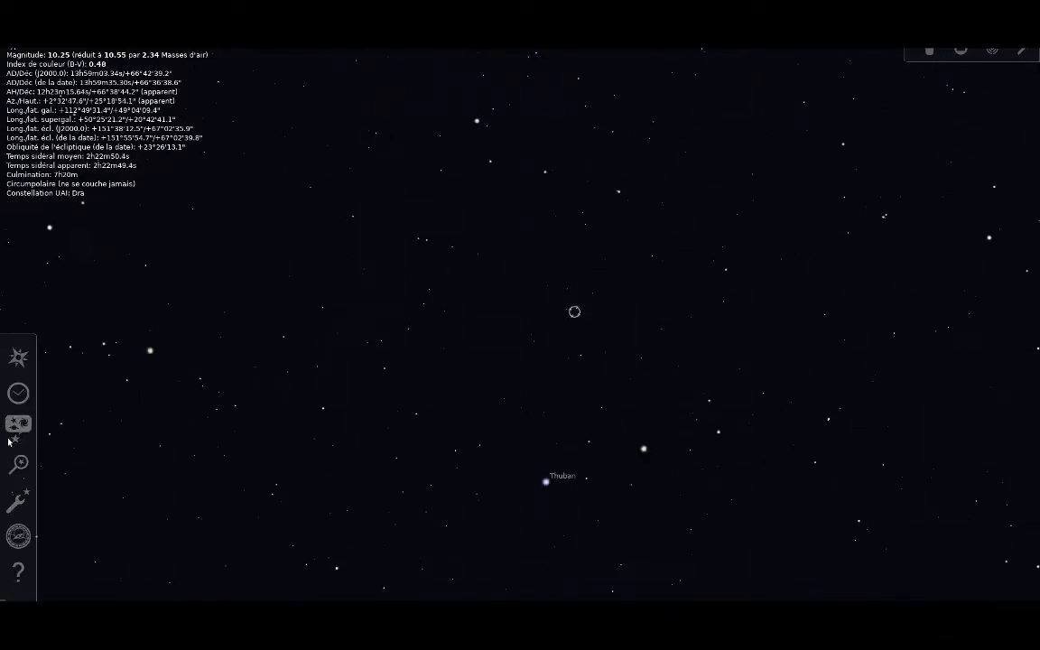
pyautogui.click(18, 463)
pyautogui.click(341, 420)
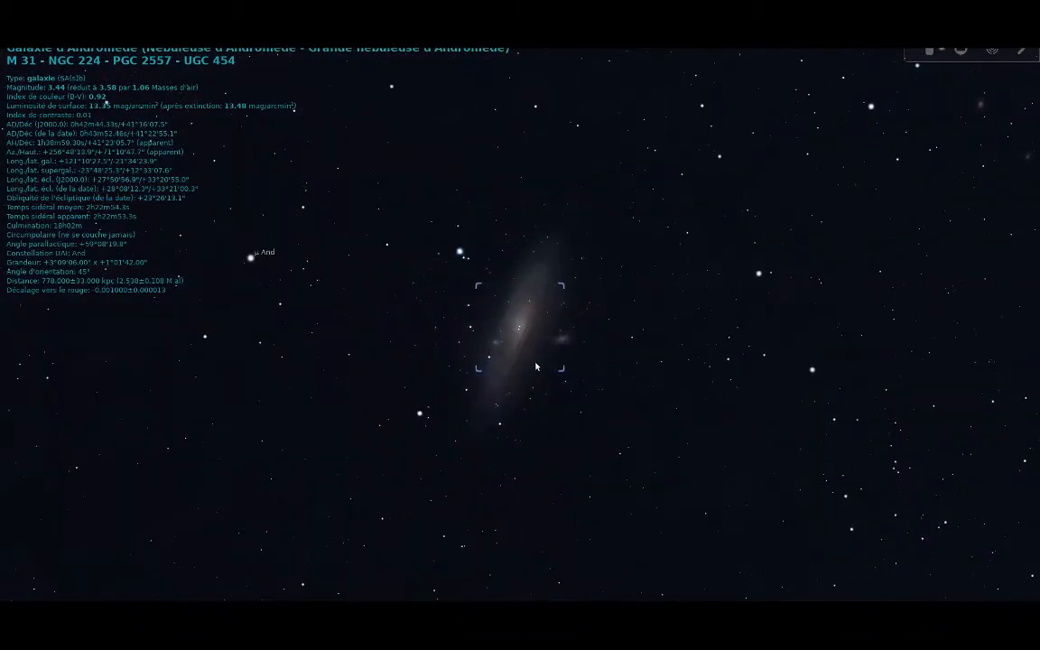
pyautogui.scroll(4, 536, 367)
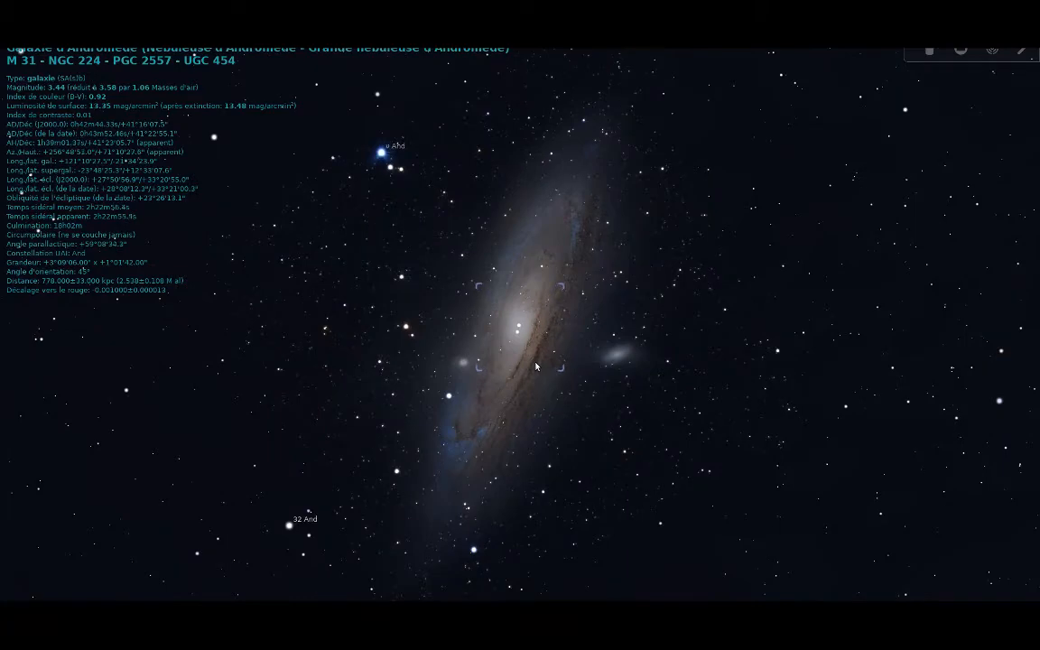
pyautogui.scroll(-2, 618, 396)
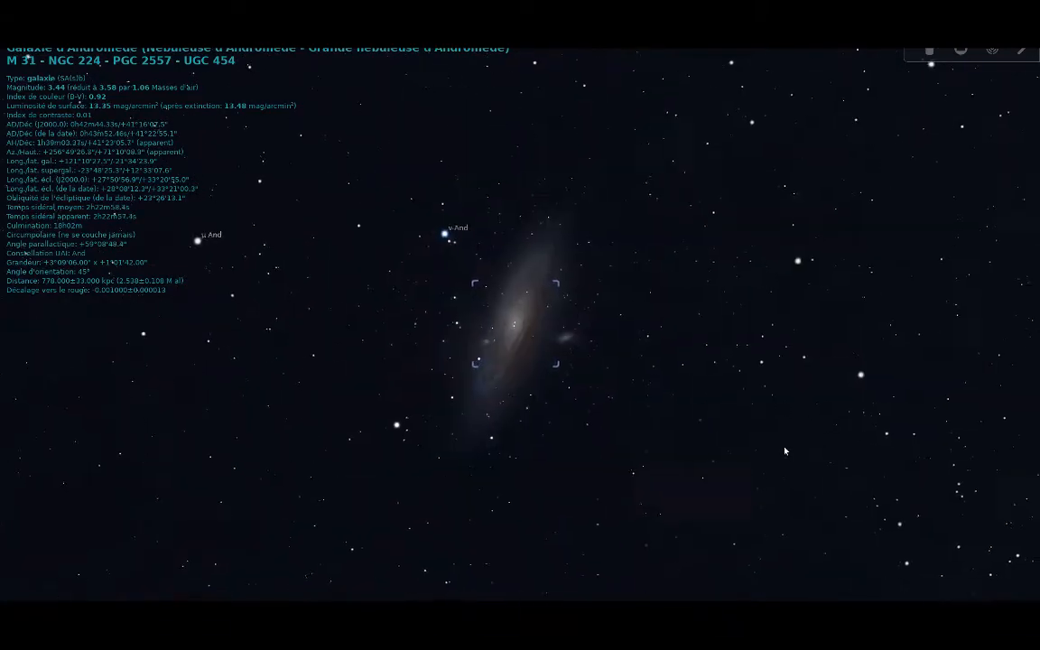
pyautogui.moveTo(705, 402); pyautogui.dragTo(637, 362)
pyautogui.scroll(-2, 330, 442)
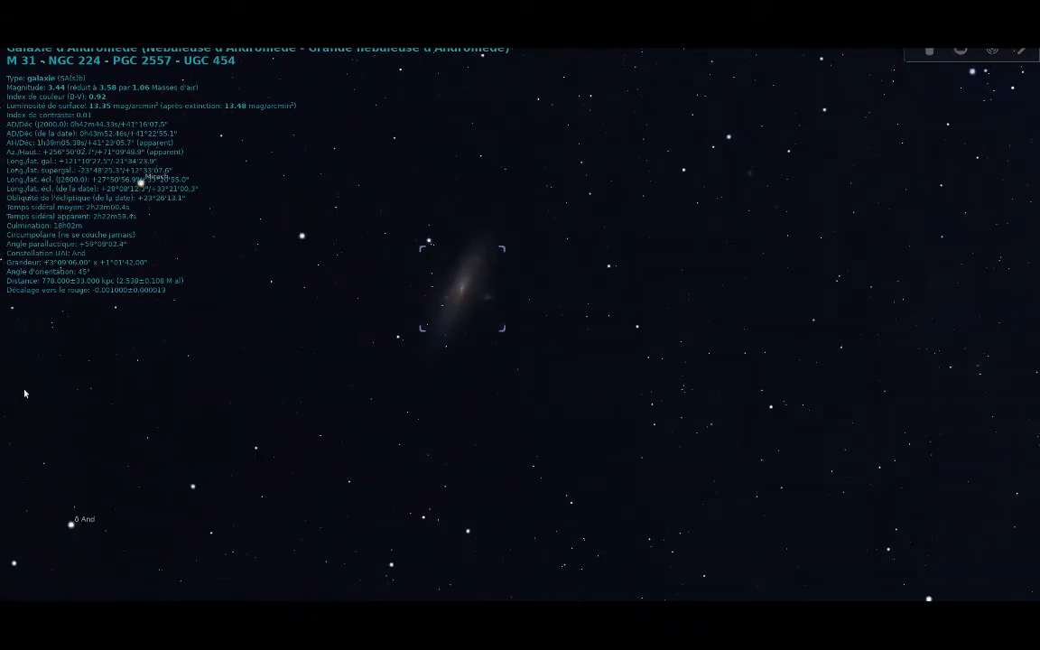
# Enable the deep-sky survey 2MASS color J (1.23um), H (1.66um), K (2.16um) in the display settings
pyautogui.click(19, 426)
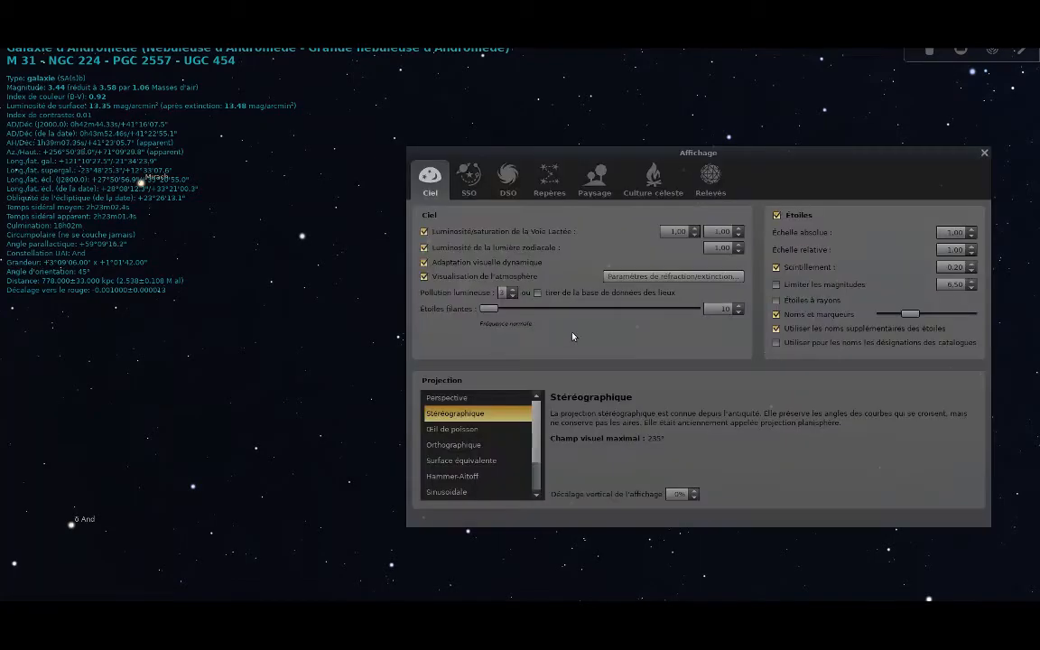
pyautogui.click(709, 181)
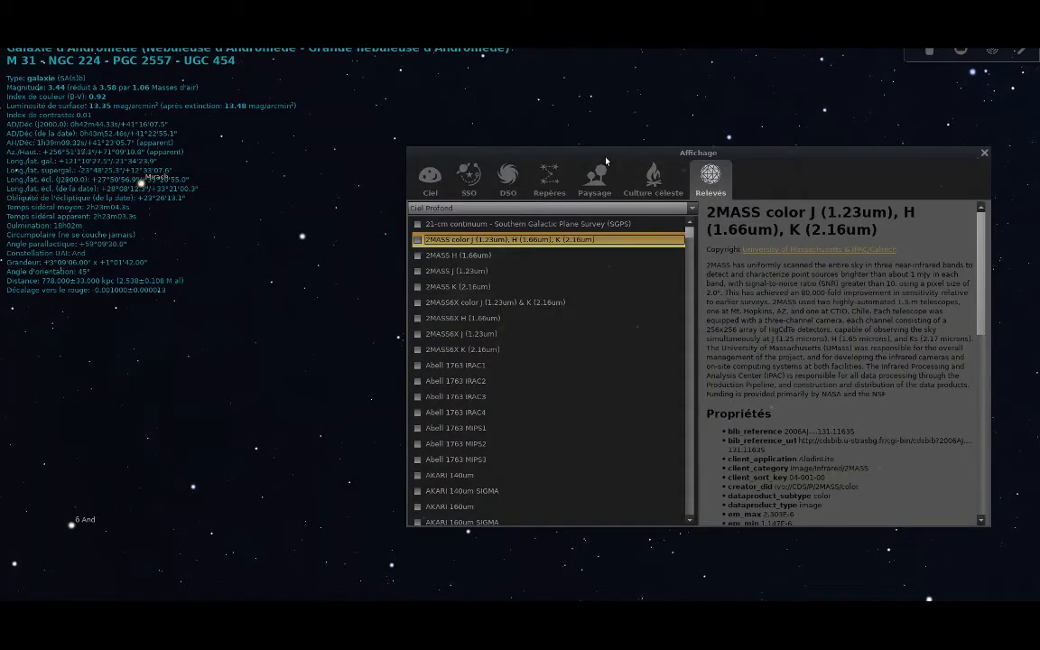
pyautogui.moveTo(600, 159); pyautogui.dragTo(977, 167)
pyautogui.click(795, 248)
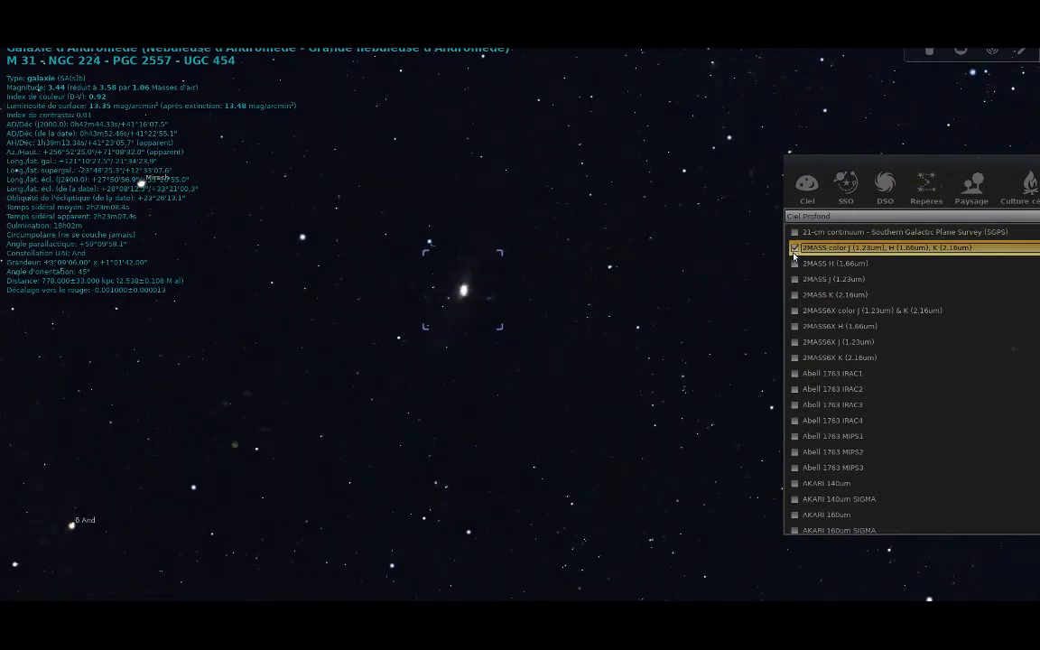
# Turn the 2MASS color survey off and on again to compare how the Andromeda Galaxy looks
pyautogui.moveTo(478, 346); pyautogui.dragTo(427, 306)
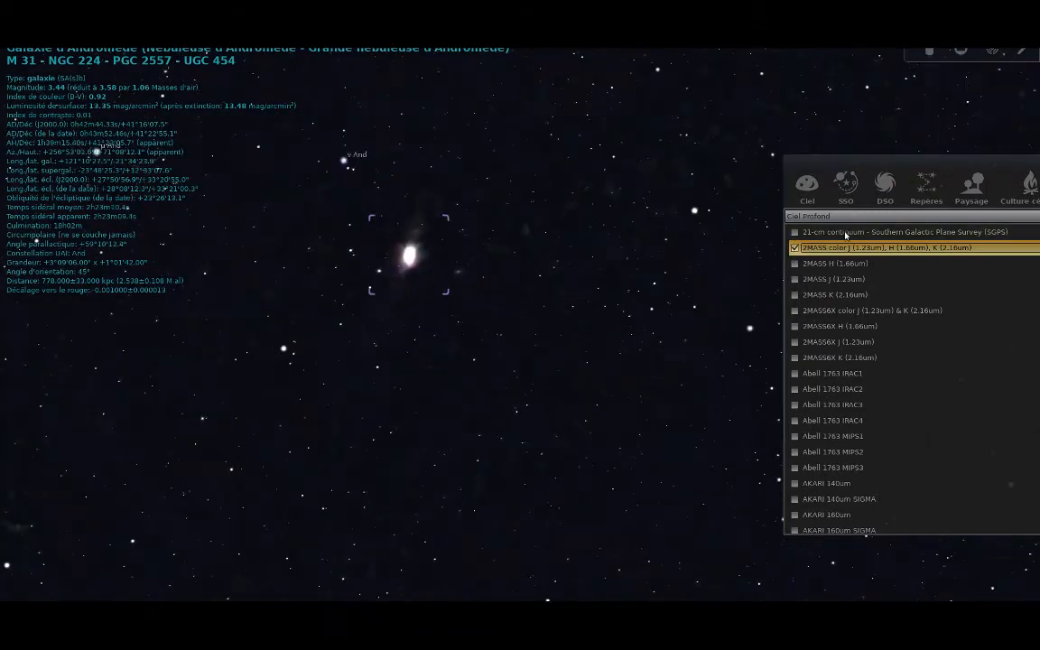
pyautogui.click(794, 249)
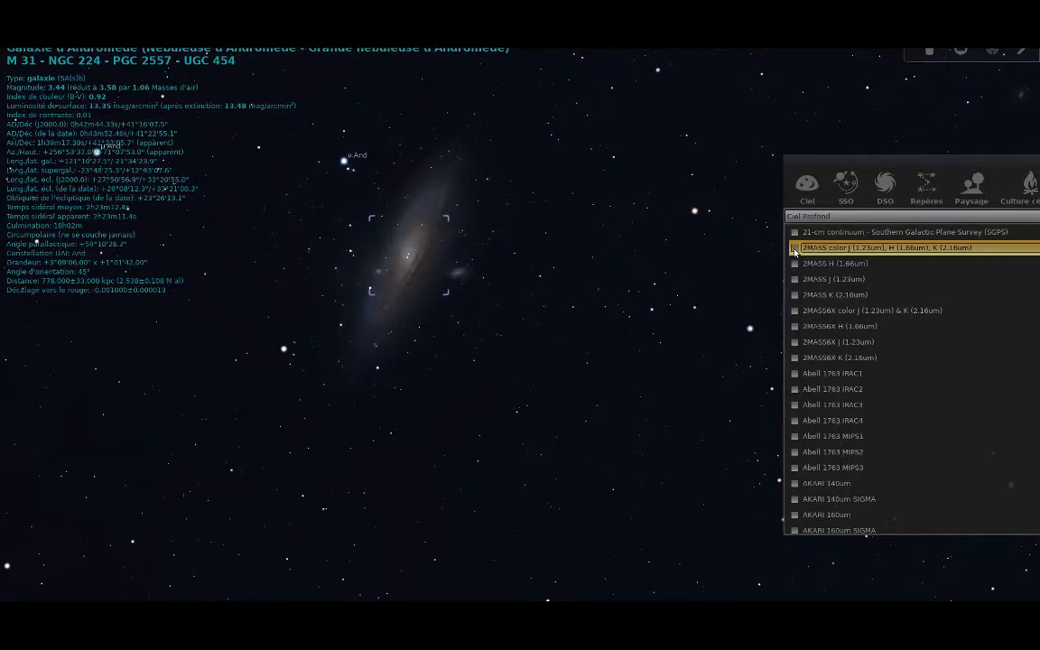
pyautogui.click(795, 249)
# Examine the 2MASS color imagery of the galaxy and the surrounding star fields at higher magnification
pyautogui.moveTo(460, 402); pyautogui.dragTo(574, 411)
pyautogui.scroll(2, 587, 415)
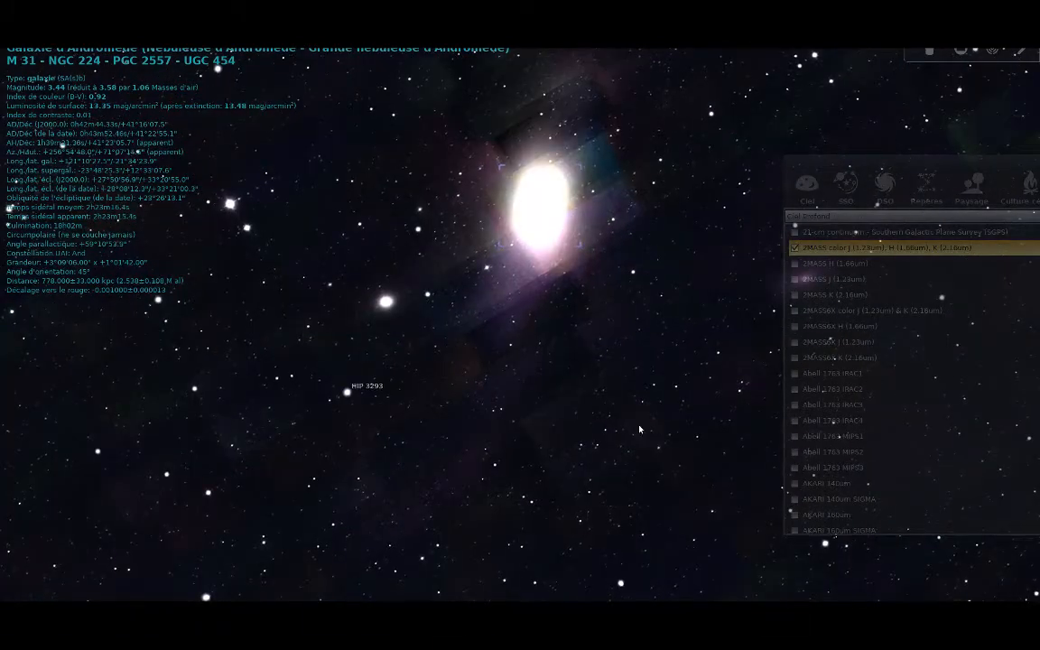
pyautogui.moveTo(639, 429); pyautogui.dragTo(240, 240)
pyautogui.moveTo(617, 372); pyautogui.dragTo(720, 573)
pyautogui.moveTo(537, 434); pyautogui.dragTo(236, 202)
pyautogui.moveTo(529, 392); pyautogui.dragTo(345, 309)
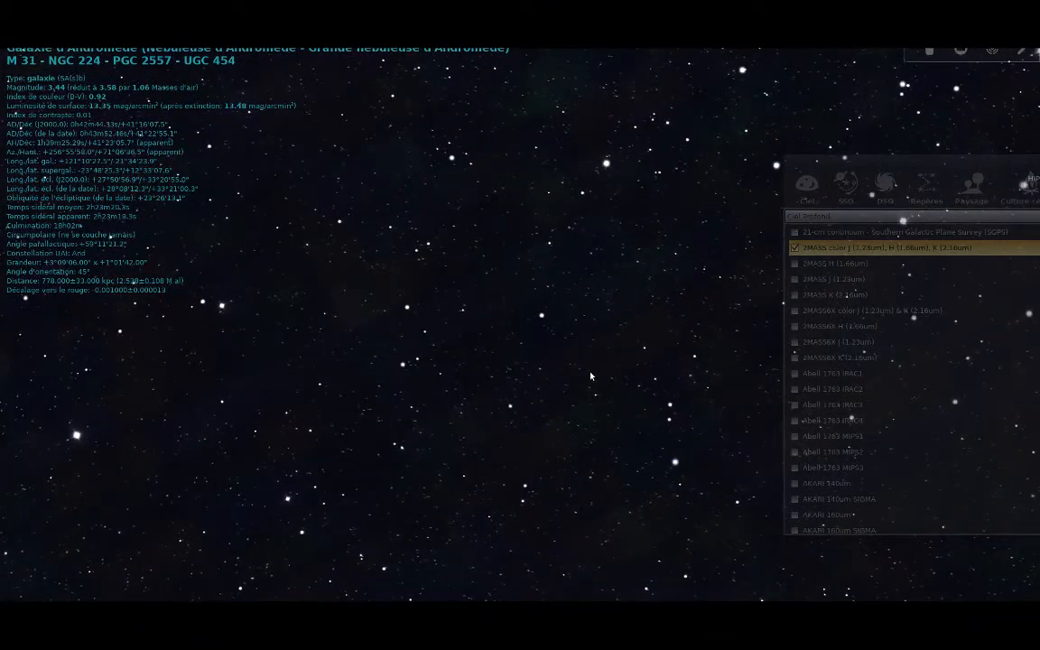
pyautogui.moveTo(591, 374); pyautogui.dragTo(235, 149)
pyautogui.scroll(2, 608, 369)
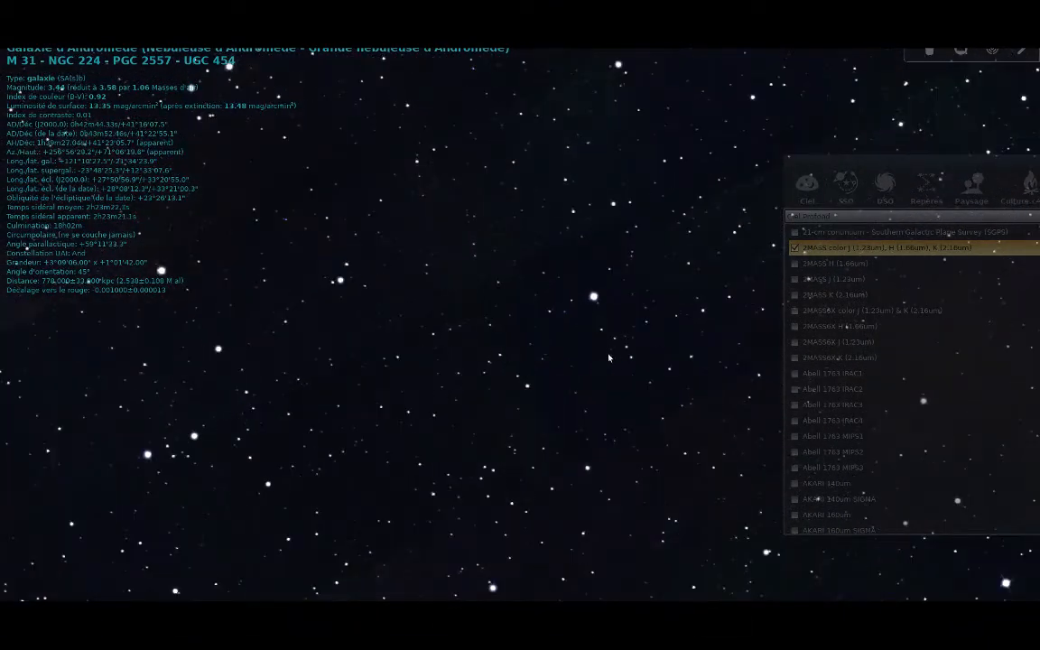
pyautogui.scroll(1, 631, 316)
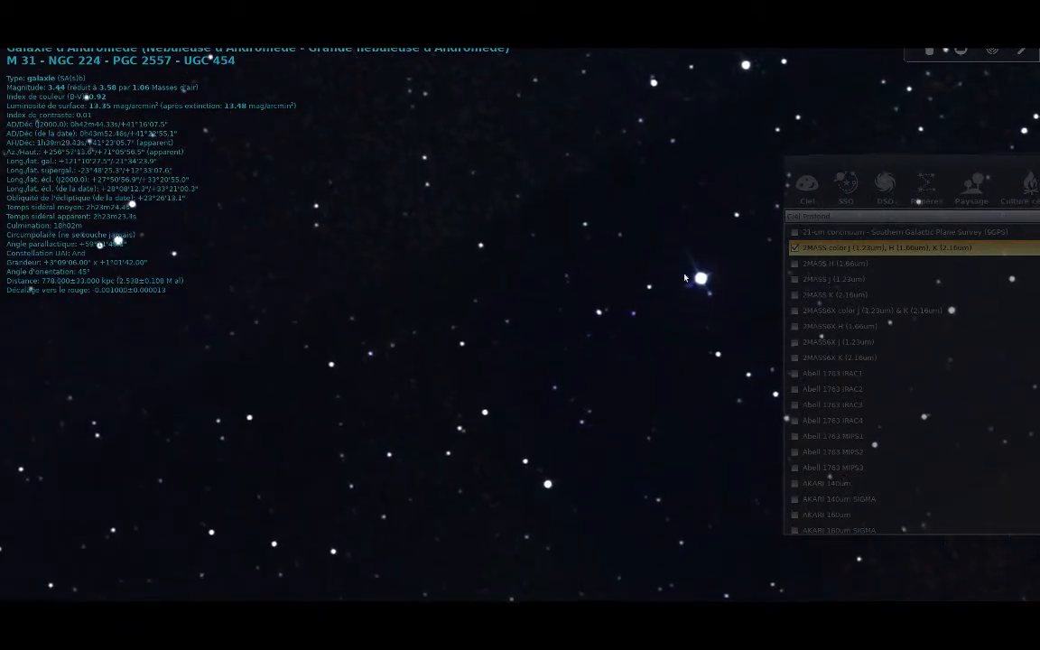
# Turn the 2MASS color survey off and on again to compare the density of the star field
pyautogui.click(795, 248)
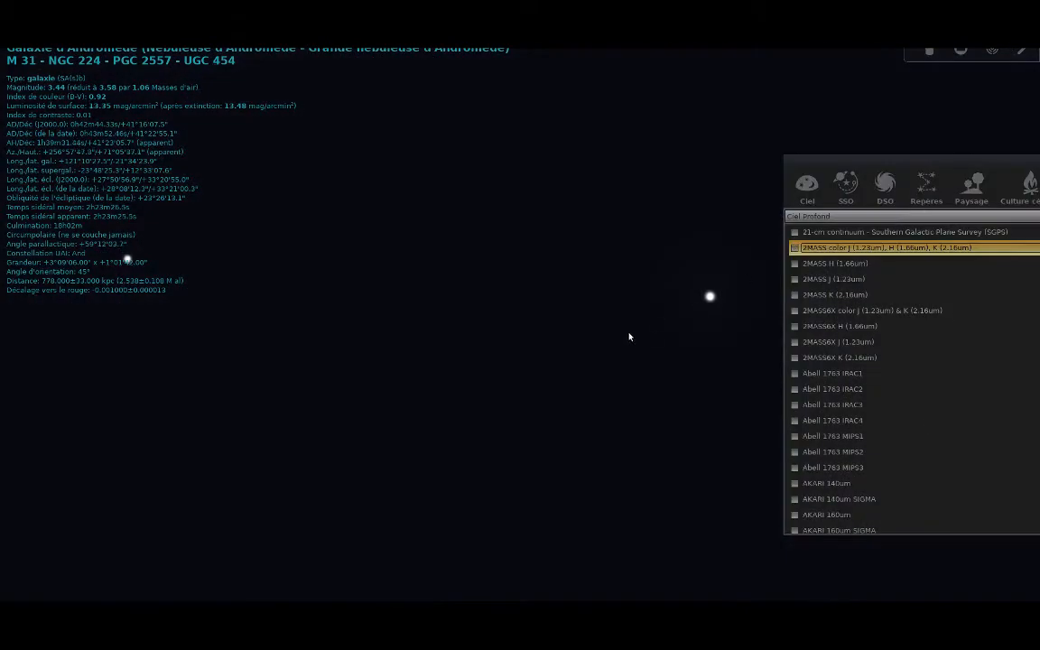
pyautogui.scroll(-3, 629, 337)
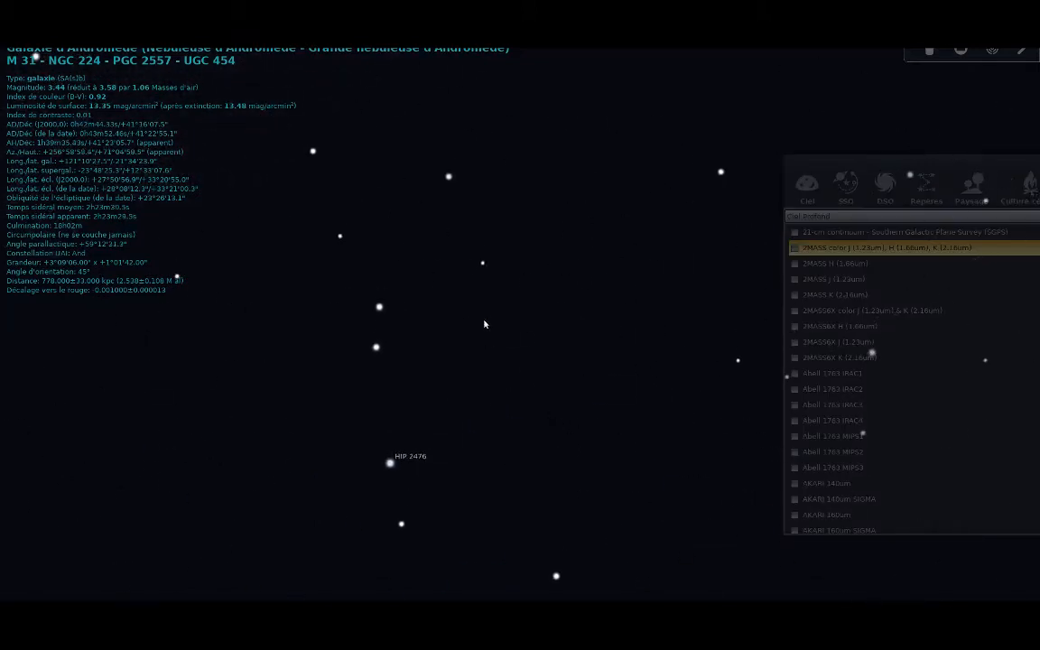
pyautogui.click(794, 249)
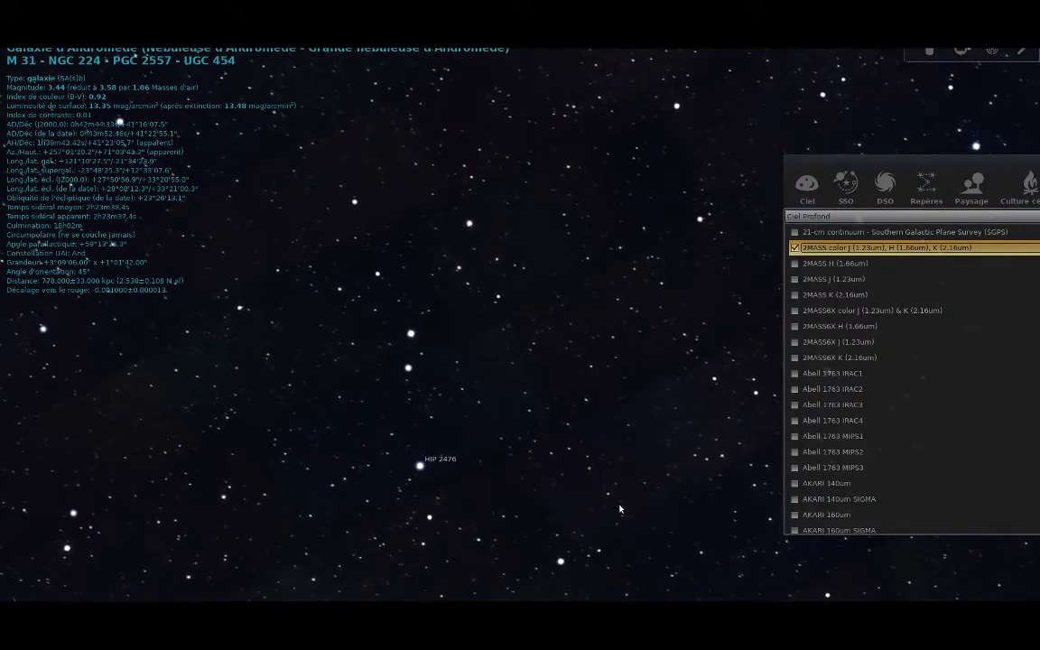
# Recentre and zoom the view on the Andromeda Galaxy and disable the 2MASS color survey
pyautogui.press('/')
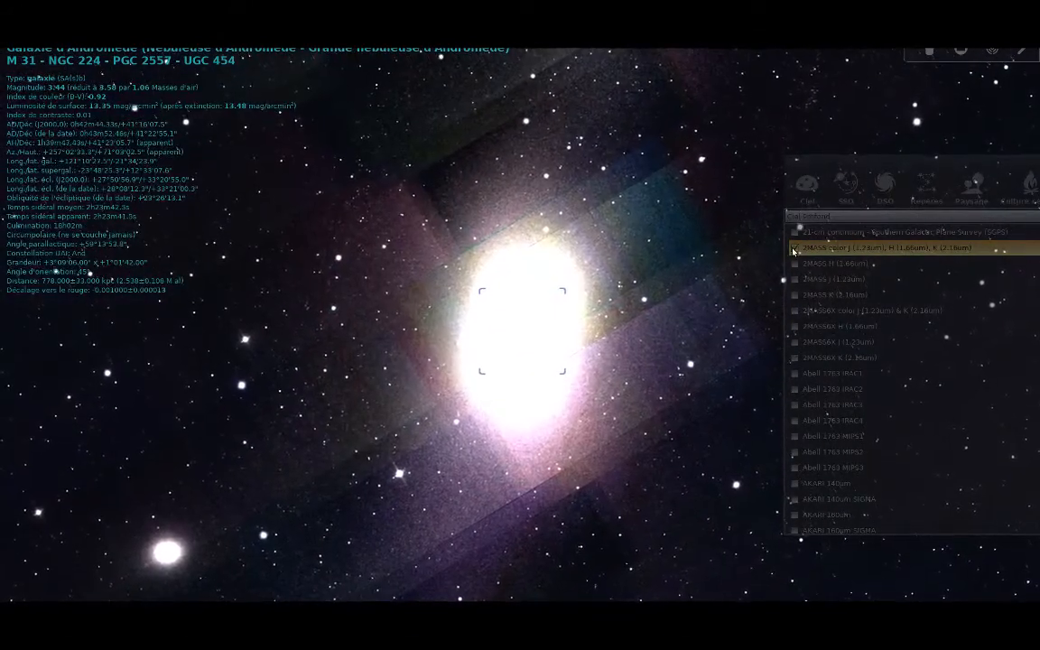
pyautogui.click(792, 249)
pyautogui.scroll(-2, 581, 280)
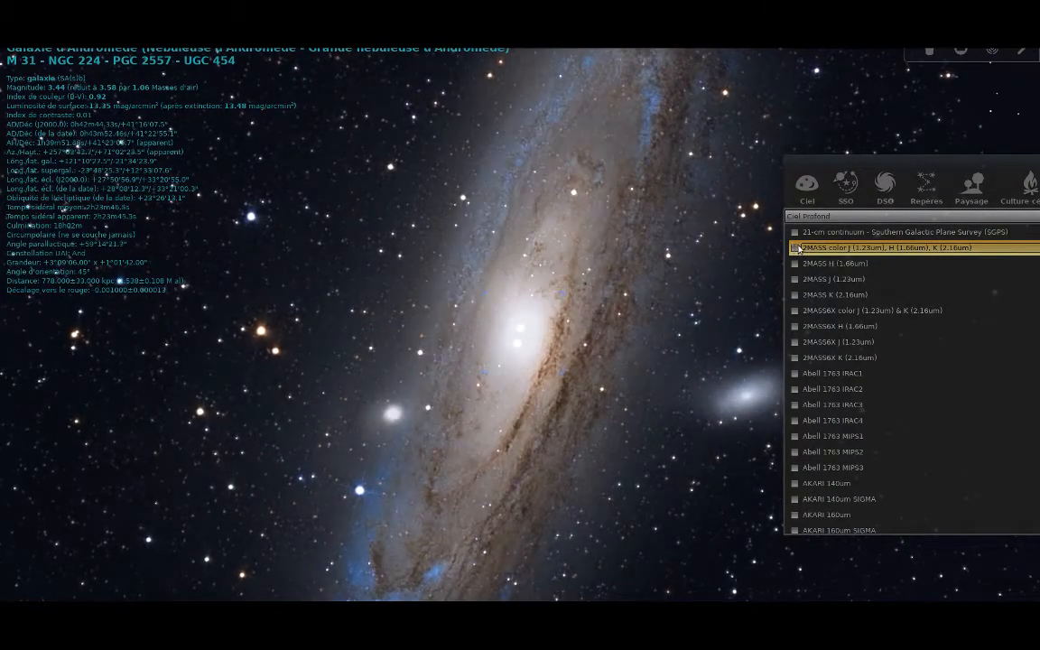
# Reposition the display settings window and enable the DSS2 Blue (XJ+S) deep-sky survey
pyautogui.moveTo(871, 161); pyautogui.dragTo(806, 119)
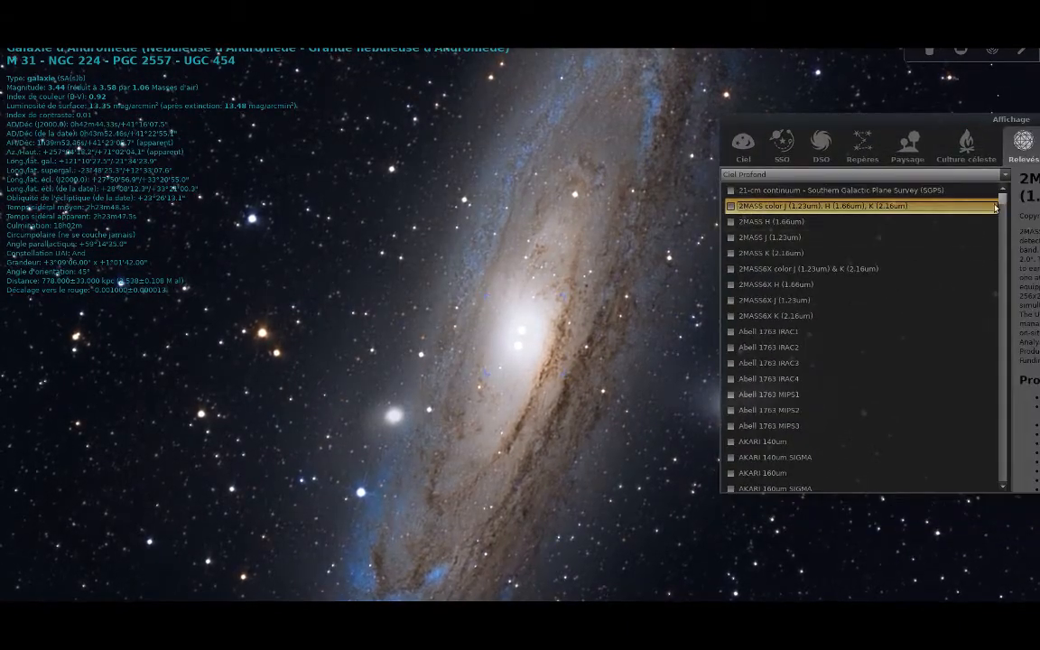
pyautogui.moveTo(1002, 203); pyautogui.dragTo(1002, 249)
pyautogui.scroll(-10, 778, 326)
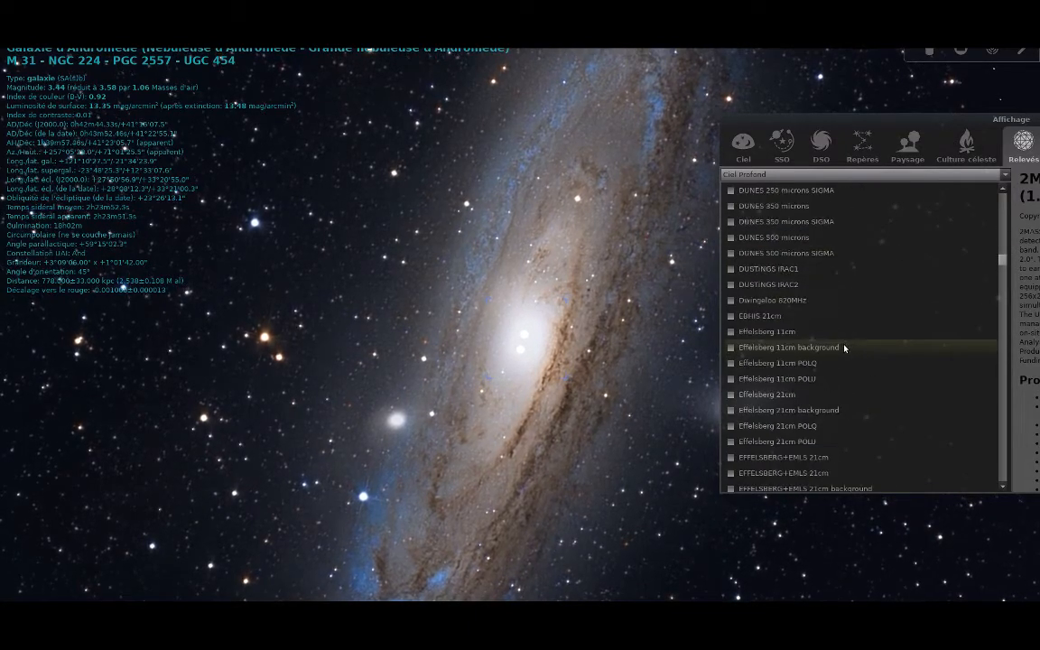
pyautogui.scroll(3, 741, 276)
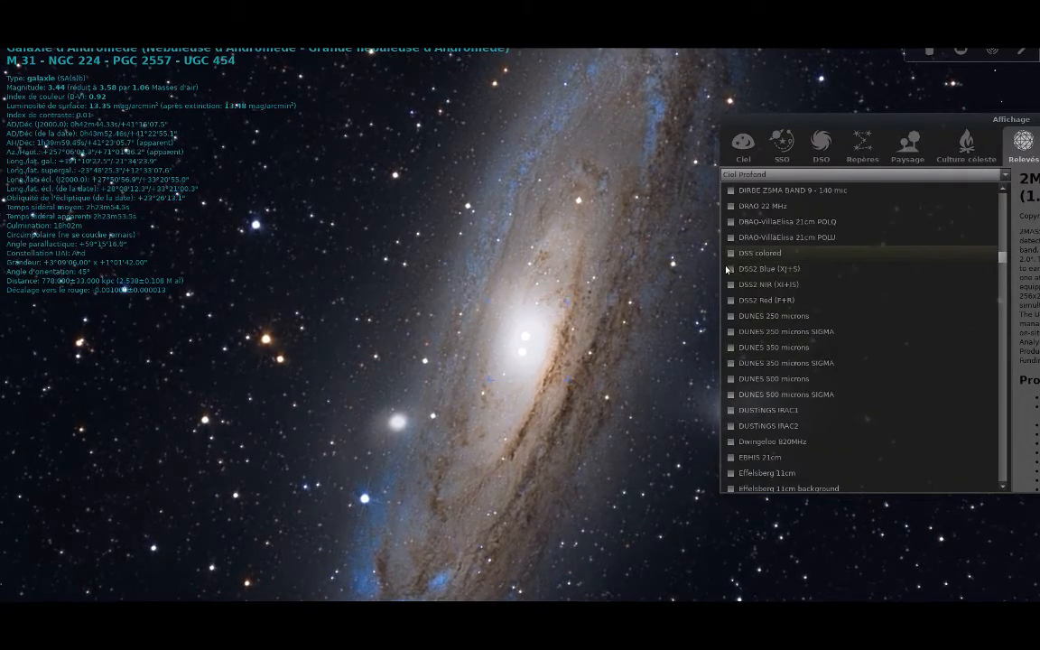
pyautogui.click(732, 268)
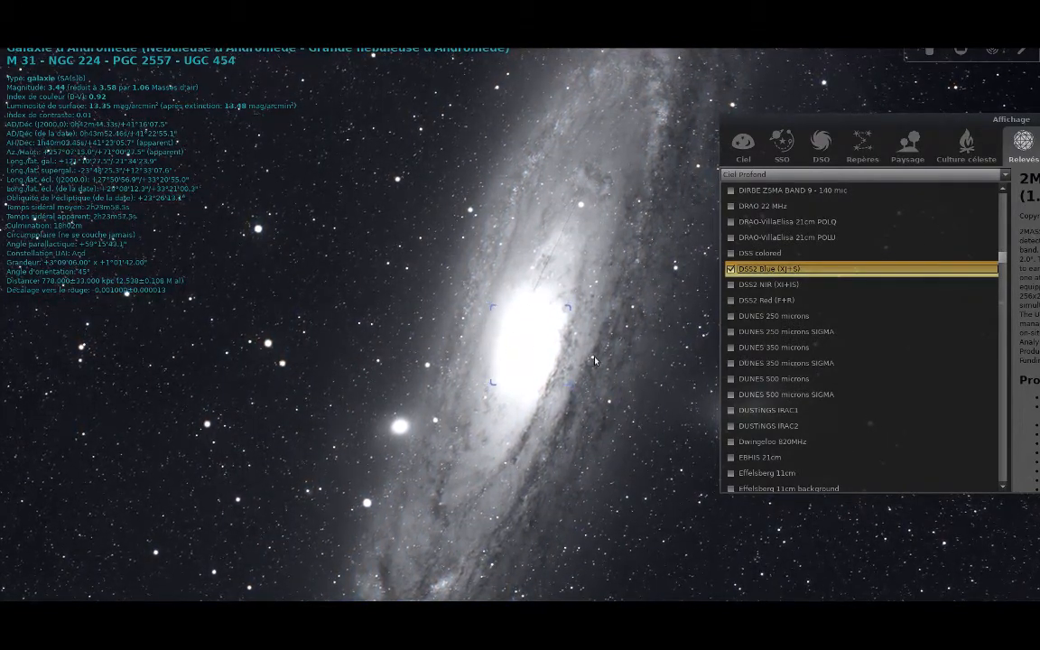
# Replace the DSS2 Blue survey with DSS colored and inspect the galaxy and its neighbouring star field
pyautogui.click(732, 254)
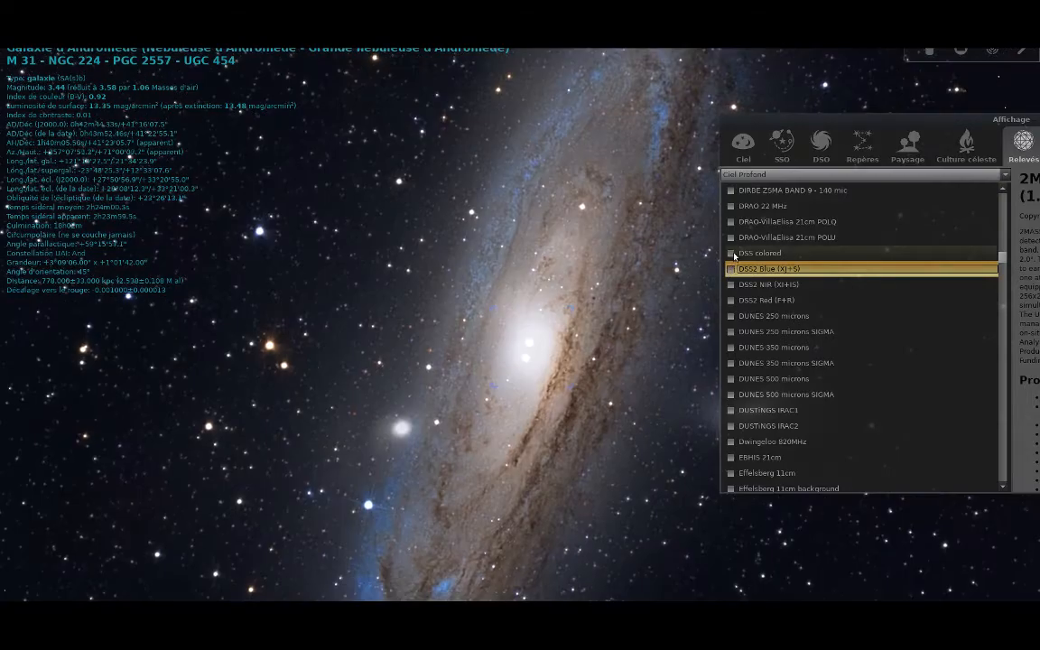
pyautogui.scroll(-3, 544, 333)
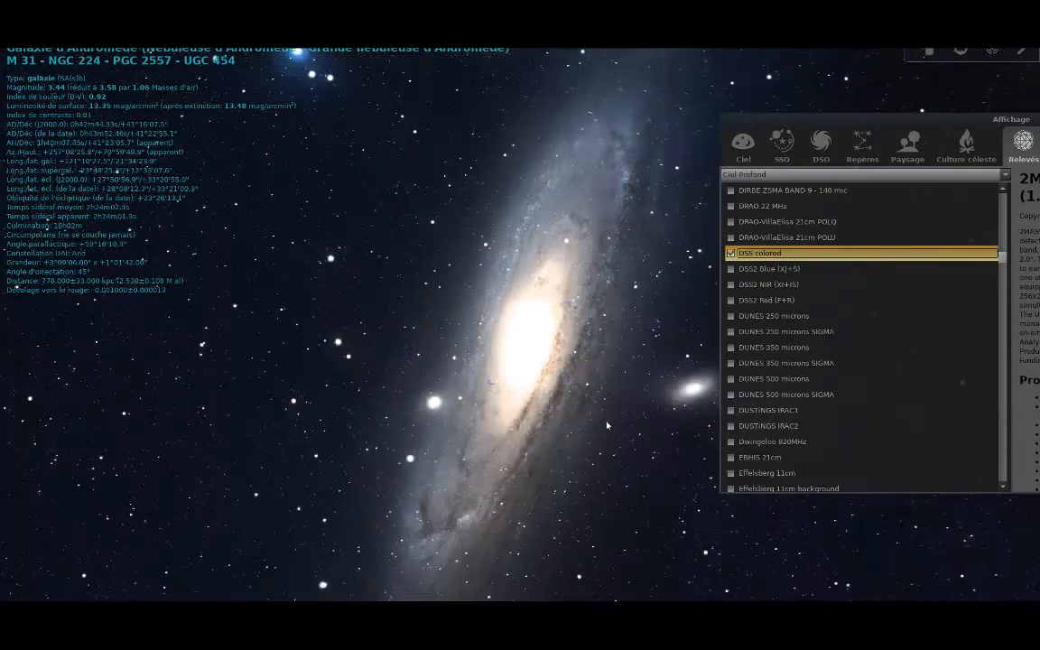
pyautogui.moveTo(626, 489); pyautogui.dragTo(212, 177)
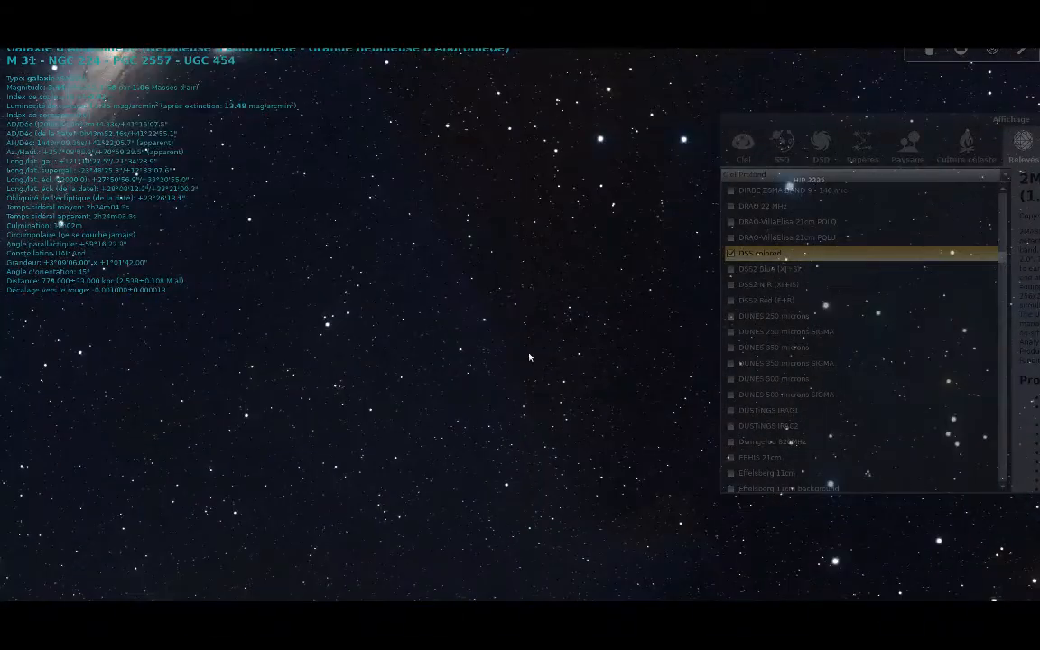
# Compare the star field around V345 And with the DSS colored survey turned off and on again
pyautogui.moveTo(817, 578); pyautogui.dragTo(418, 276)
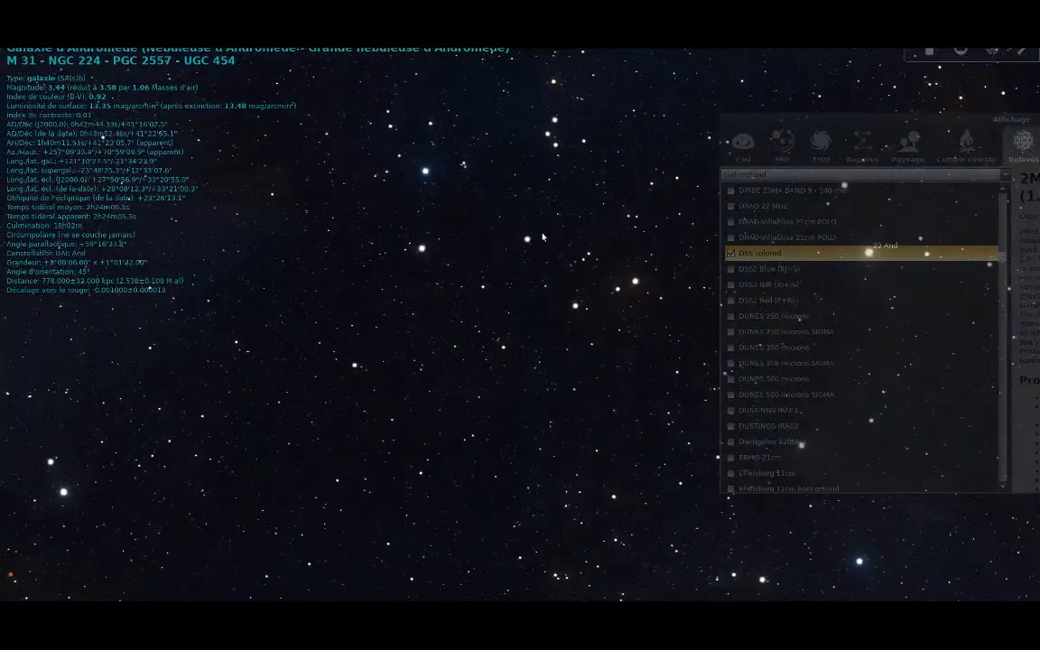
pyautogui.scroll(4, 574, 229)
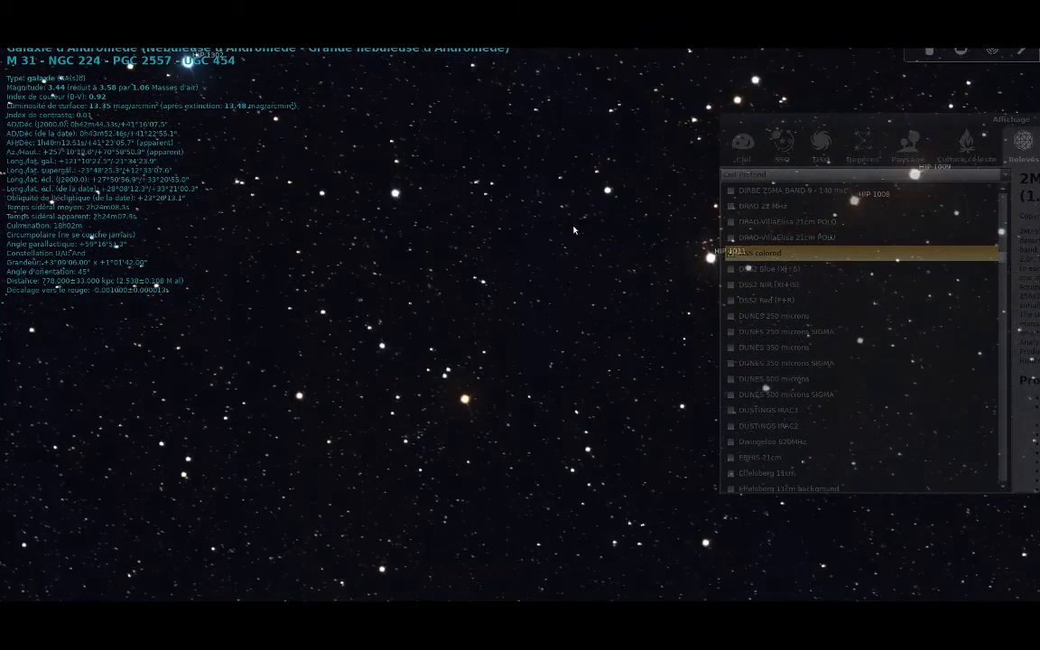
pyautogui.scroll(1, 574, 228)
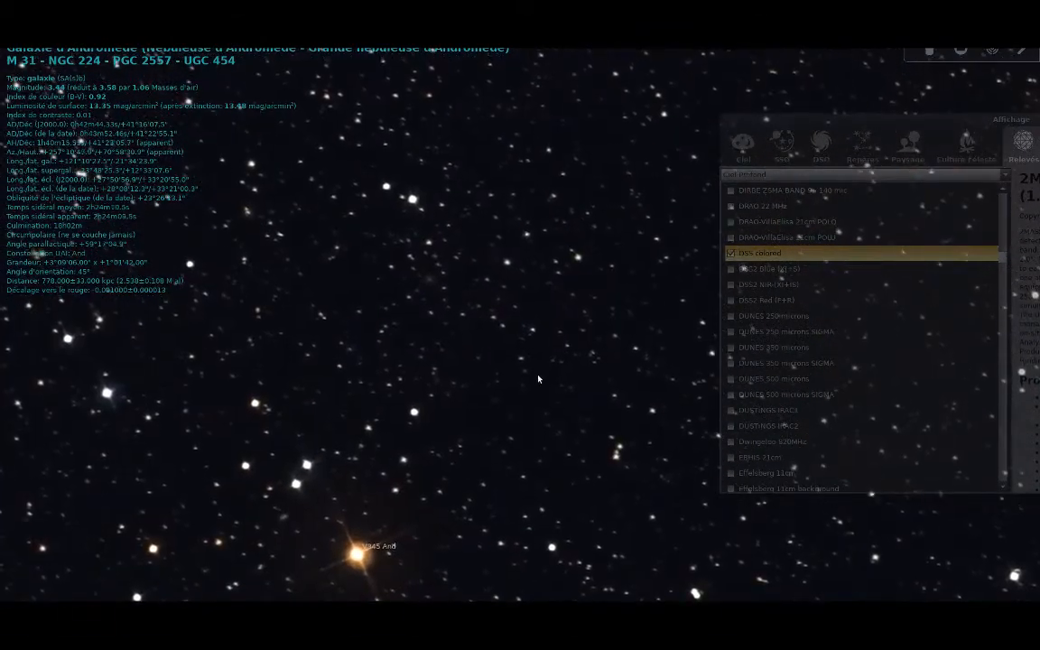
pyautogui.moveTo(536, 352); pyautogui.dragTo(551, 290)
pyautogui.click(731, 254)
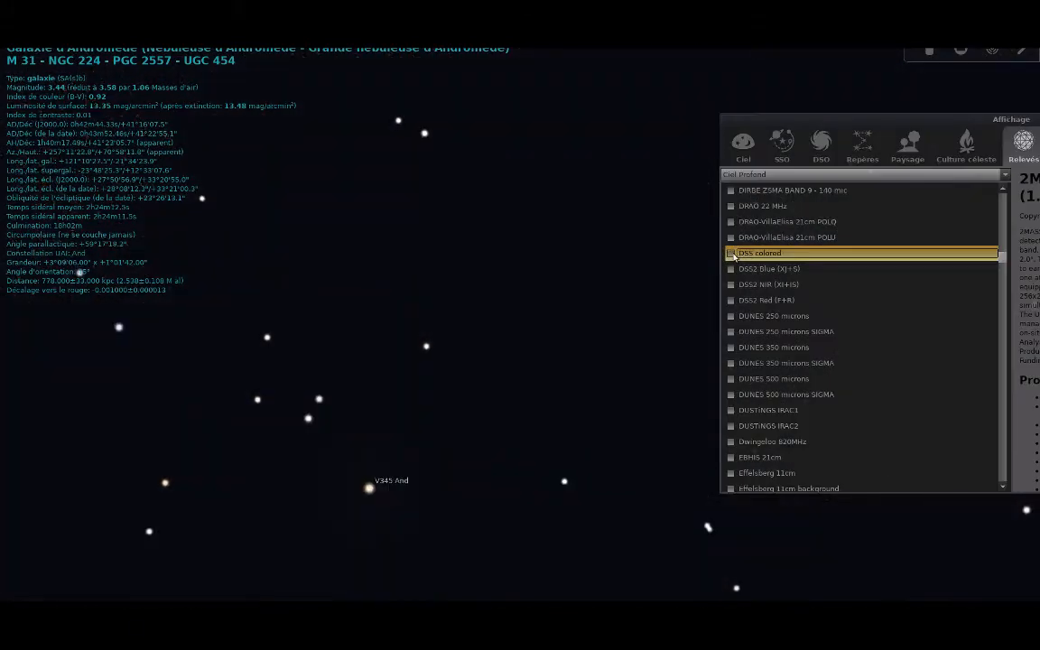
pyautogui.click(732, 254)
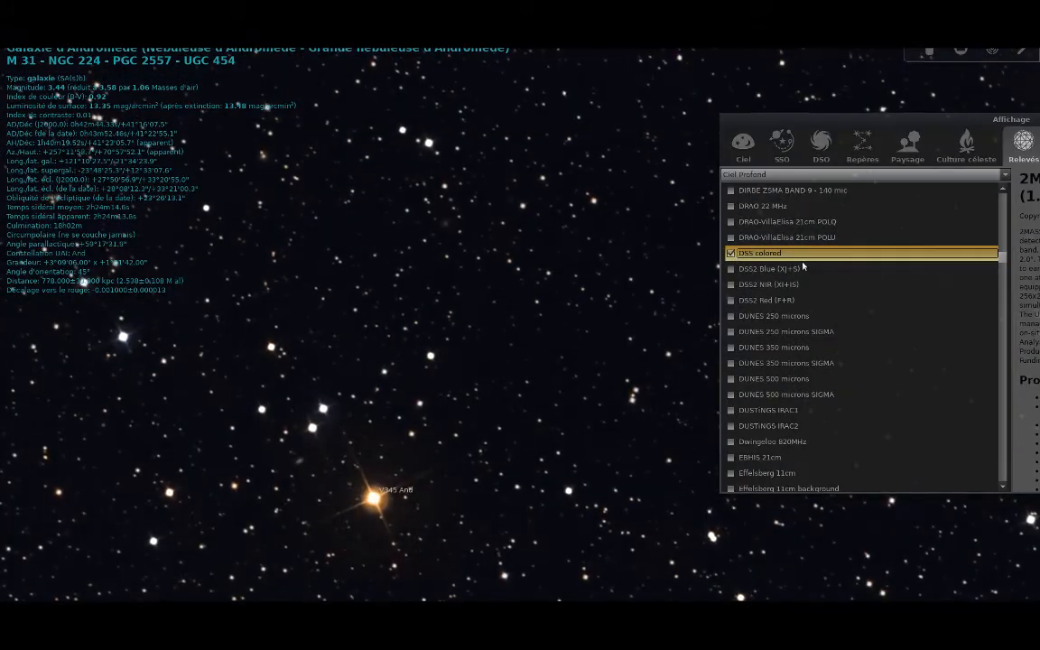
# Enable the XMM-Newton EPIC camera RGB composition survey and inspect the X-ray imagery around the Andromeda Galaxy's core
pyautogui.moveTo(1004, 260); pyautogui.dragTo(1003, 489)
pyautogui.click(731, 473)
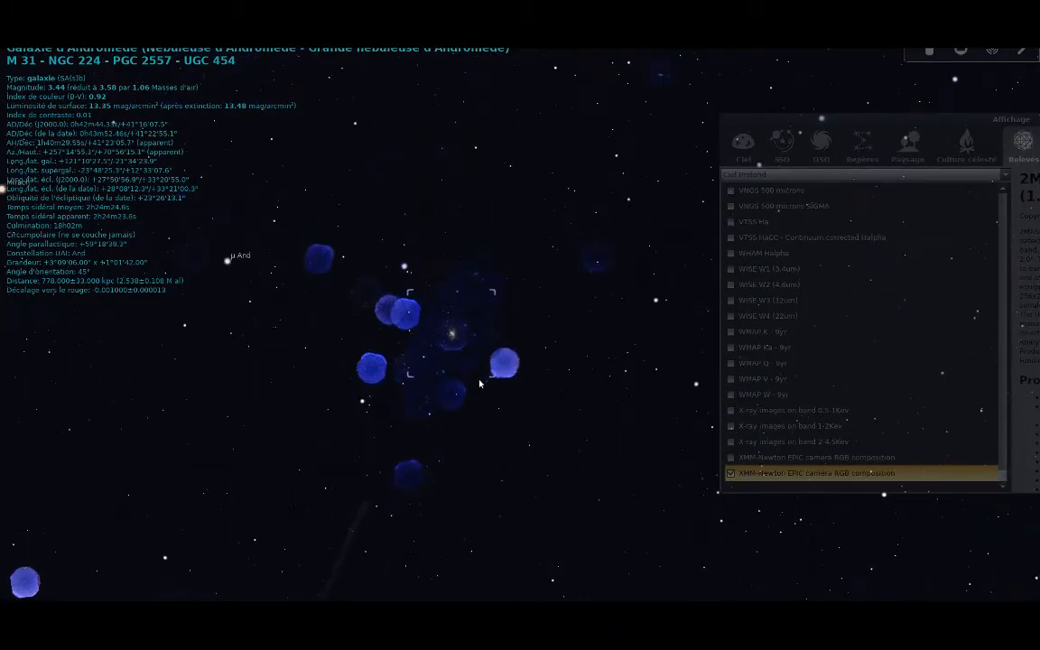
pyautogui.scroll(3, 456, 374)
pyautogui.scroll(2, 338, 383)
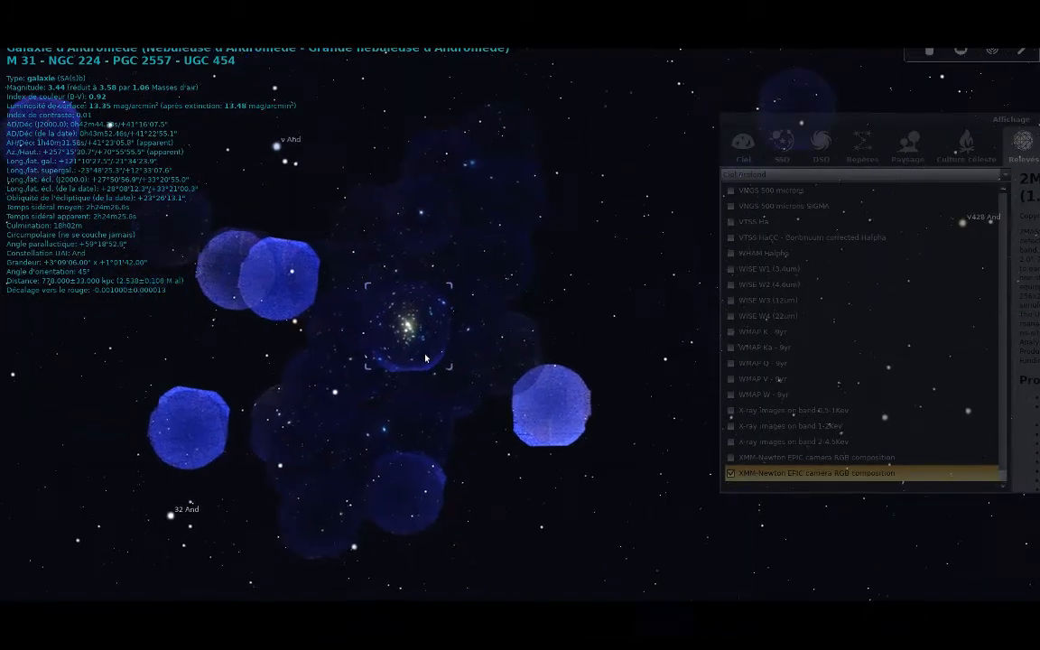
pyautogui.scroll(3, 346, 343)
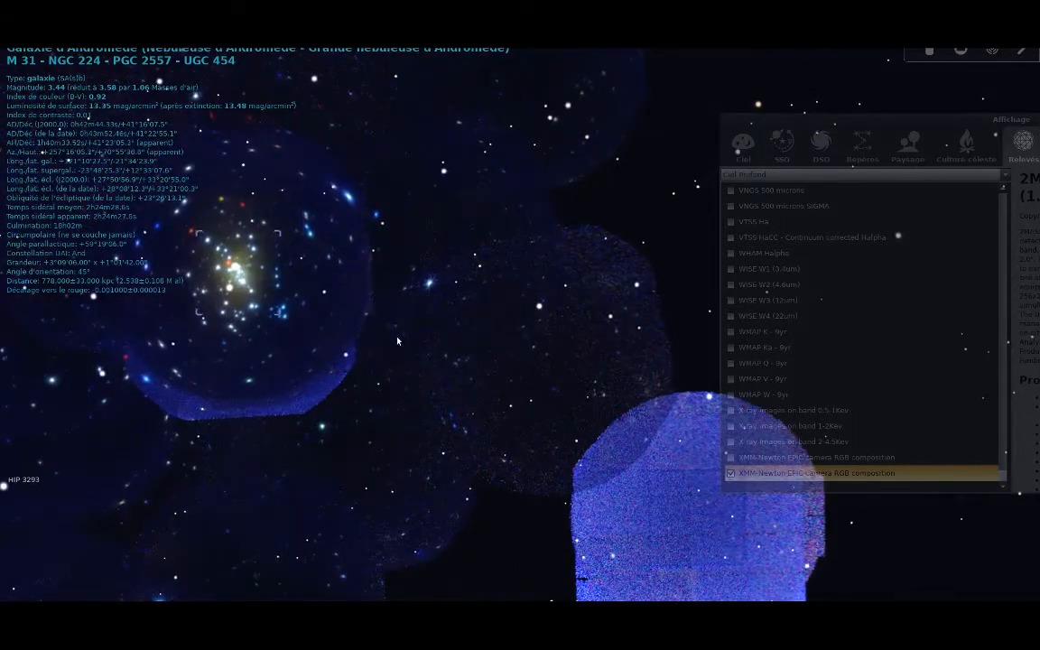
pyautogui.moveTo(397, 341); pyautogui.dragTo(544, 336)
pyautogui.scroll(2, 543, 337)
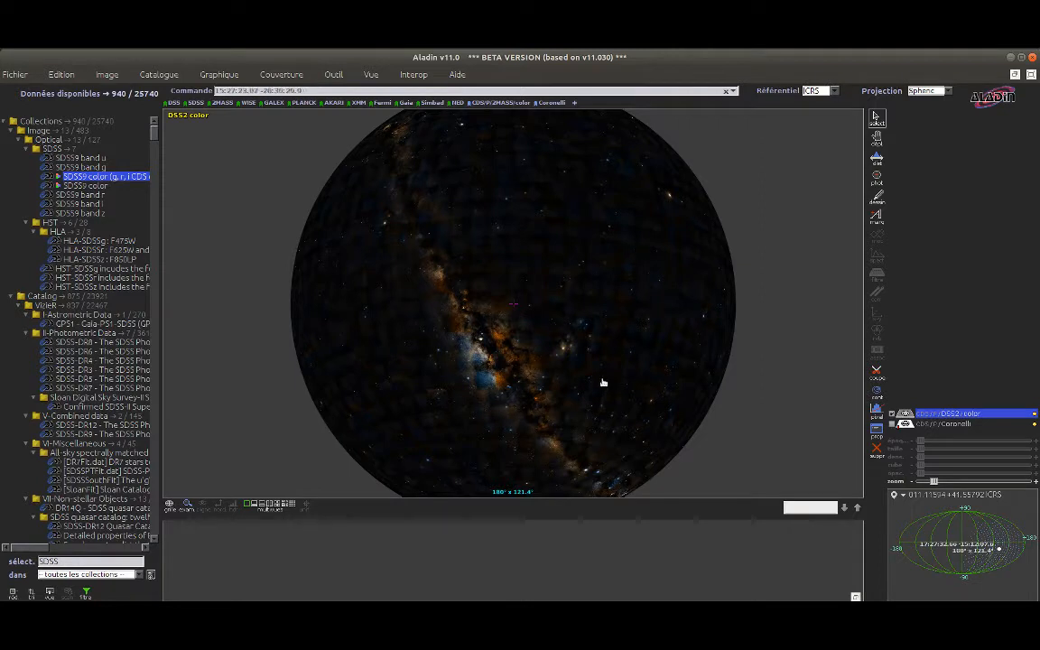
# Switch to Aladin, collapse the SDSS and HST image branches and clear the SDSS filter to list all collections
pyautogui.moveTo(510, 416); pyautogui.dragTo(496, 371)
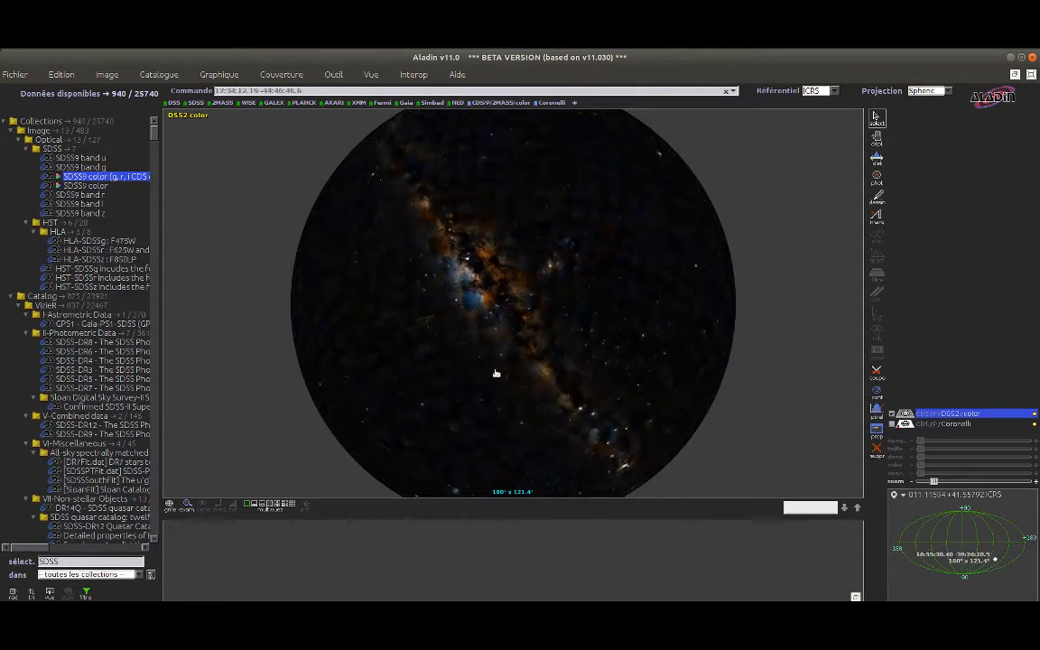
pyautogui.click(28, 149)
pyautogui.click(25, 158)
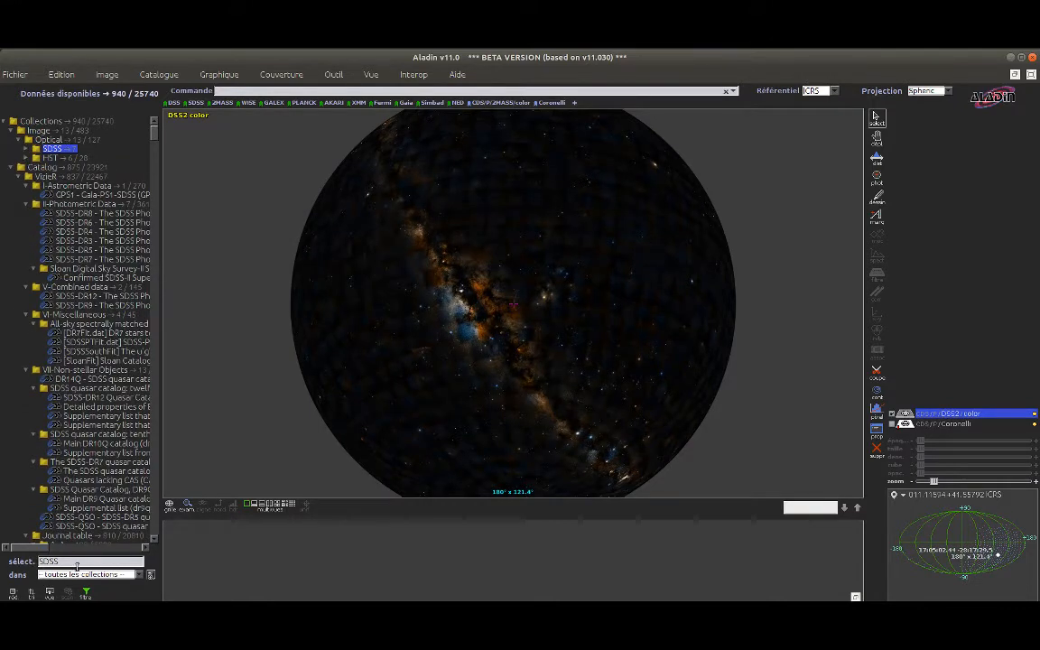
pyautogui.press('BackSpace')
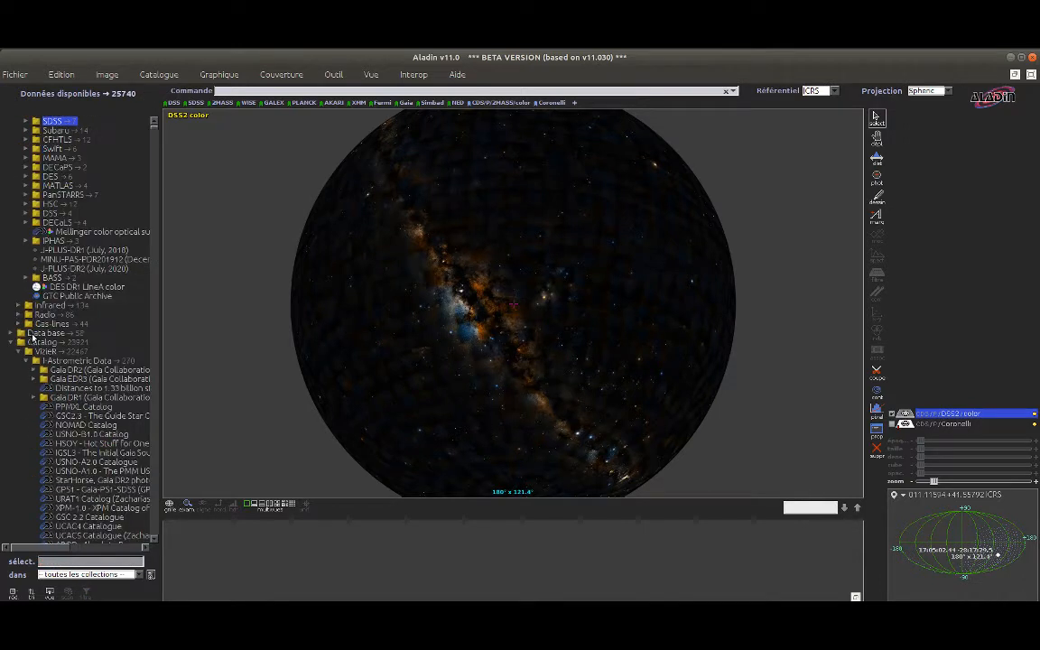
pyautogui.scroll(3, 89, 215)
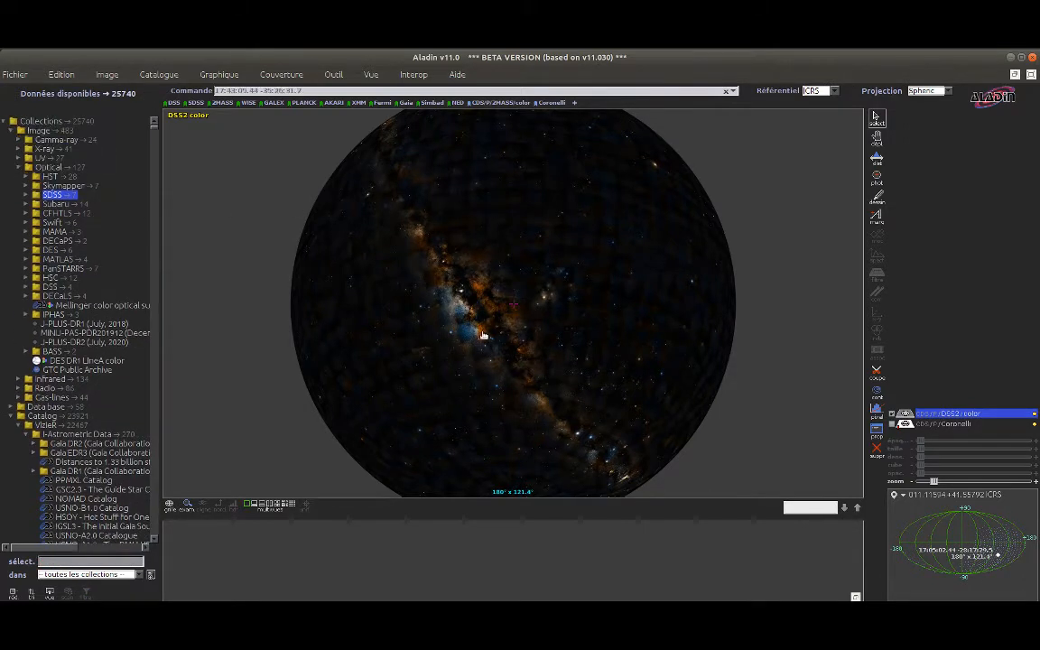
# Examine the DSS2 color imagery of the blue nebula beside the Milky Way at wide and close fields of view
pyautogui.moveTo(483, 335); pyautogui.dragTo(494, 362)
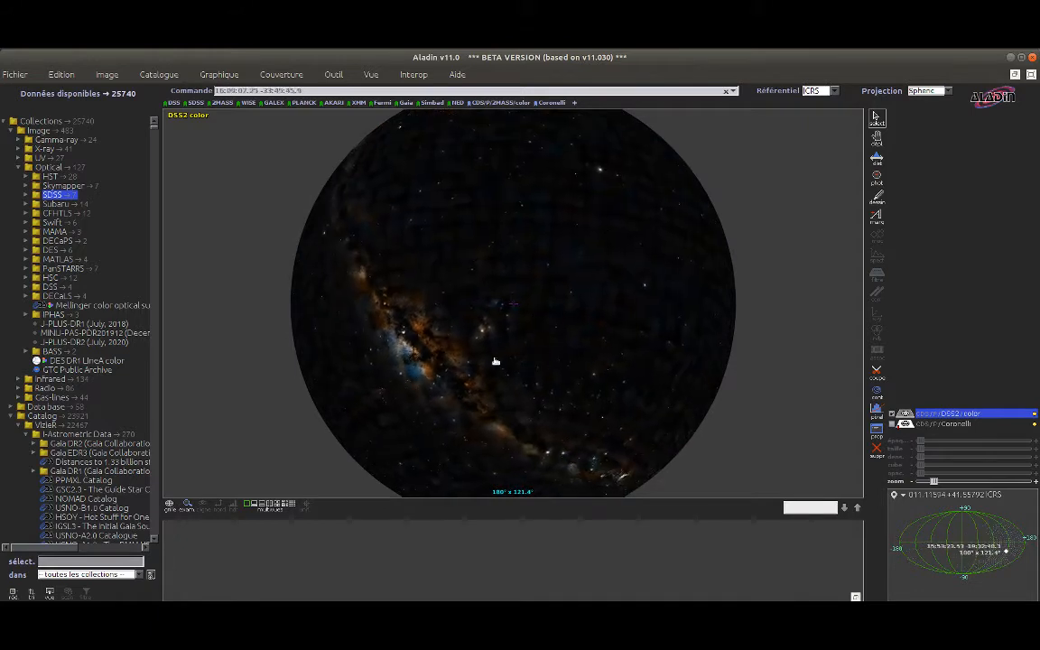
pyautogui.scroll(5, 504, 333)
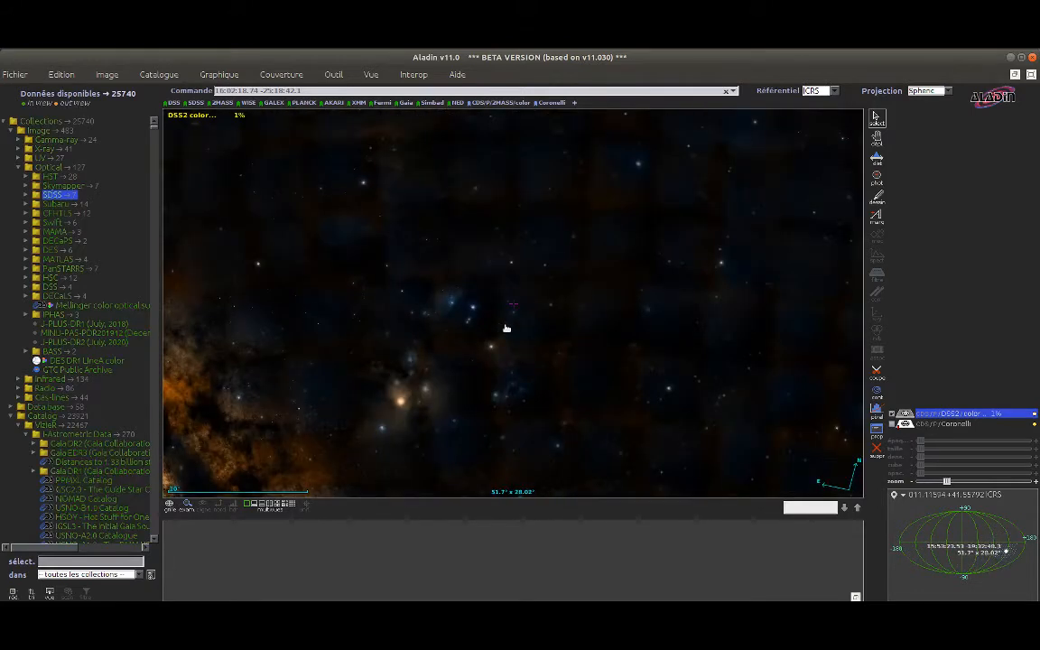
pyautogui.scroll(2, 499, 342)
pyautogui.moveTo(512, 349); pyautogui.dragTo(826, 295)
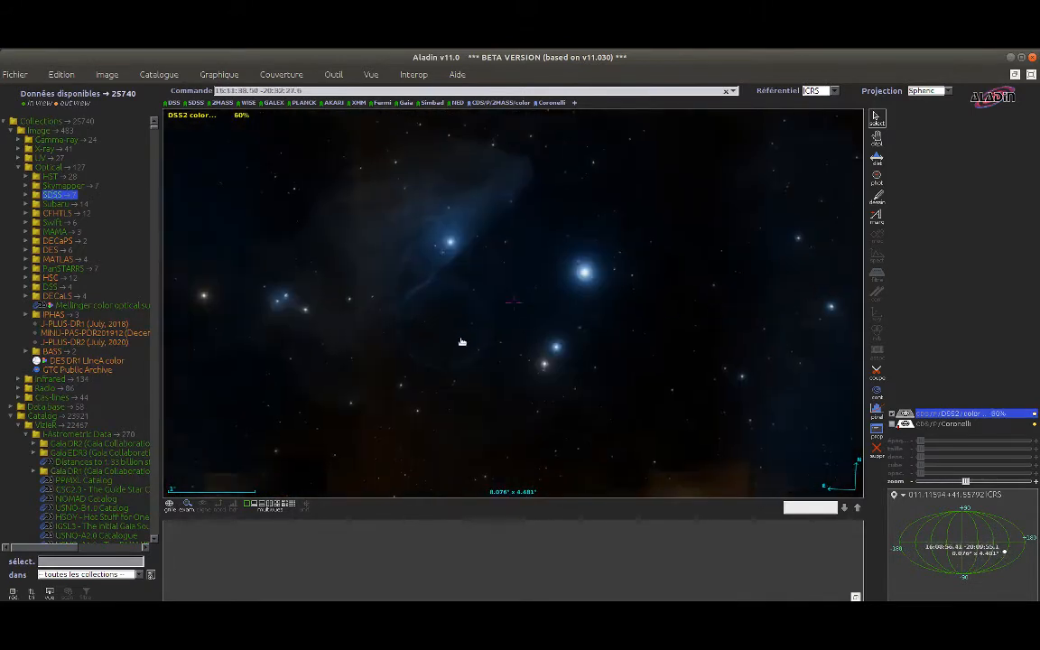
pyautogui.moveTo(552, 370); pyautogui.dragTo(597, 361)
pyautogui.scroll(4, 553, 366)
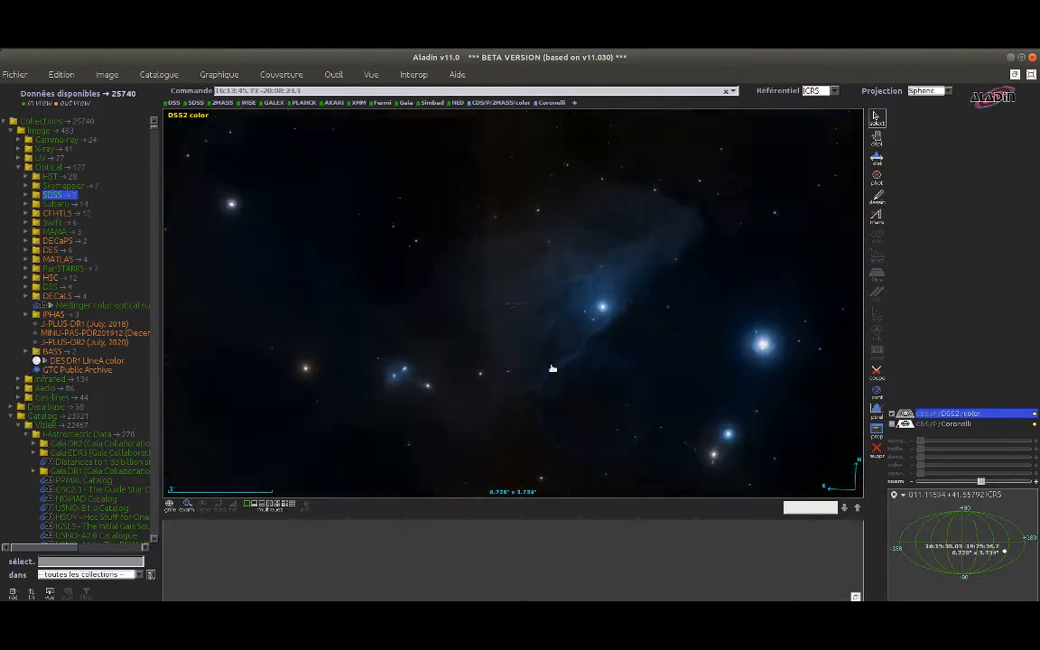
pyautogui.scroll(1, 552, 368)
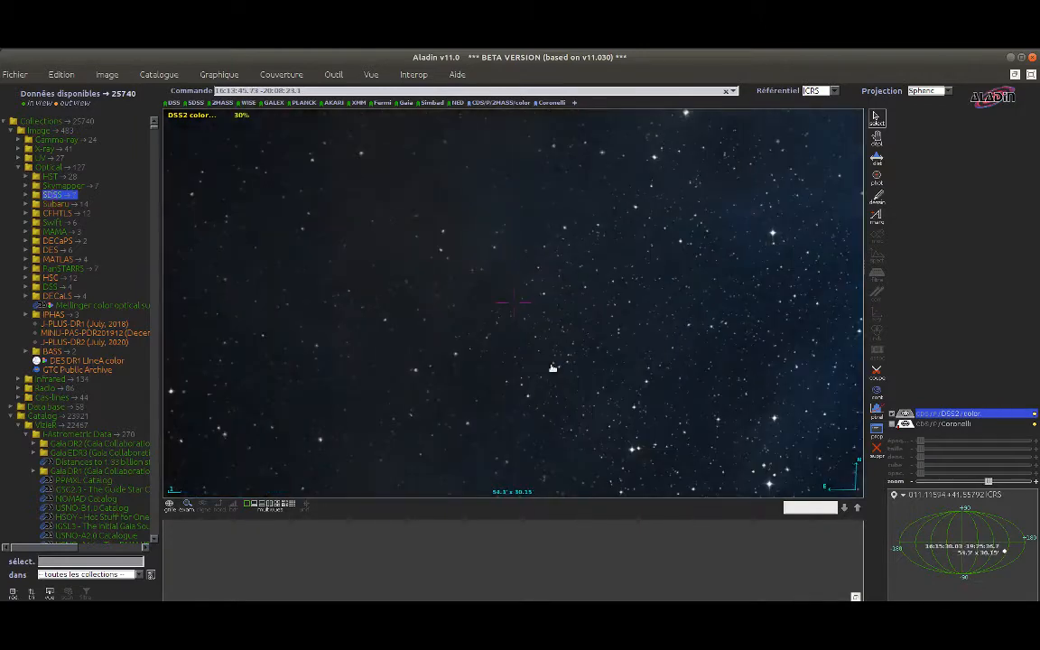
pyautogui.scroll(4, 553, 368)
pyautogui.scroll(1, 553, 368)
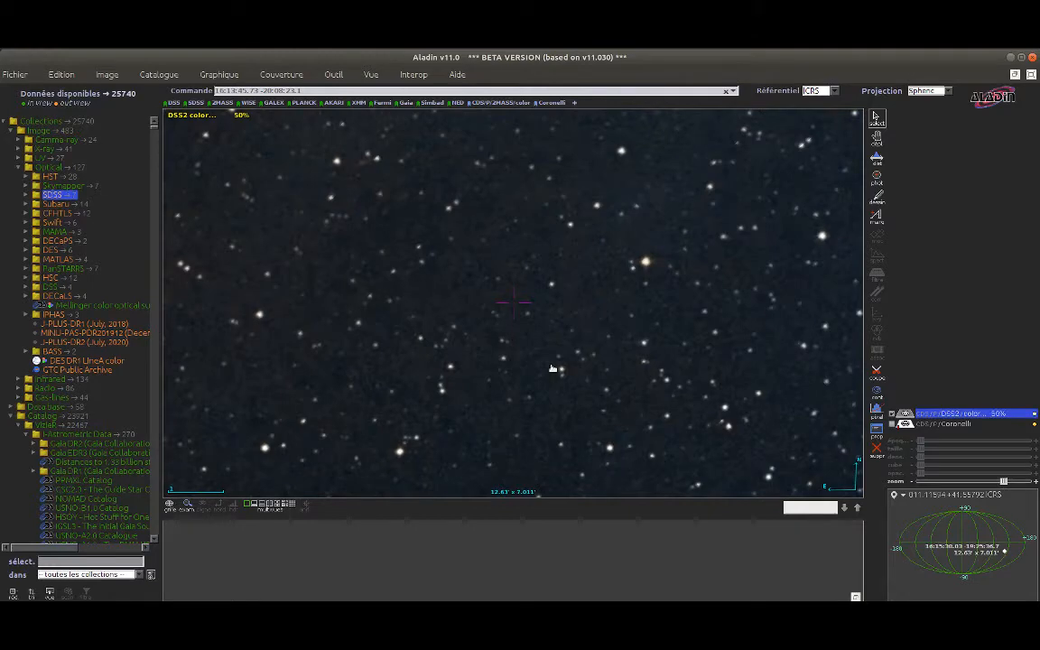
pyautogui.scroll(-6, 553, 369)
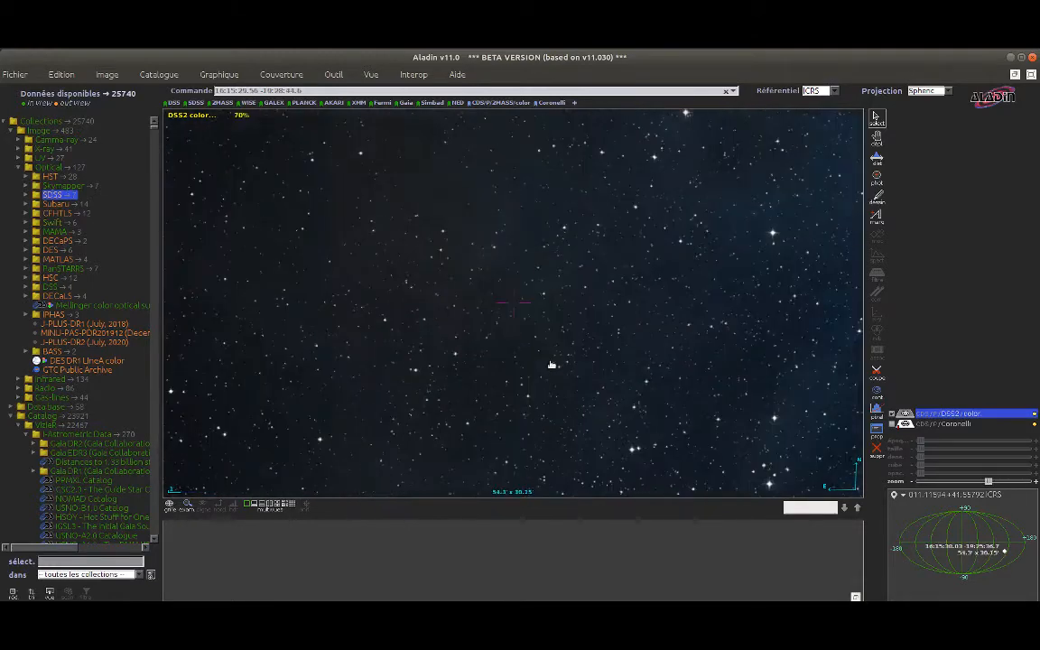
pyautogui.scroll(-4, 545, 370)
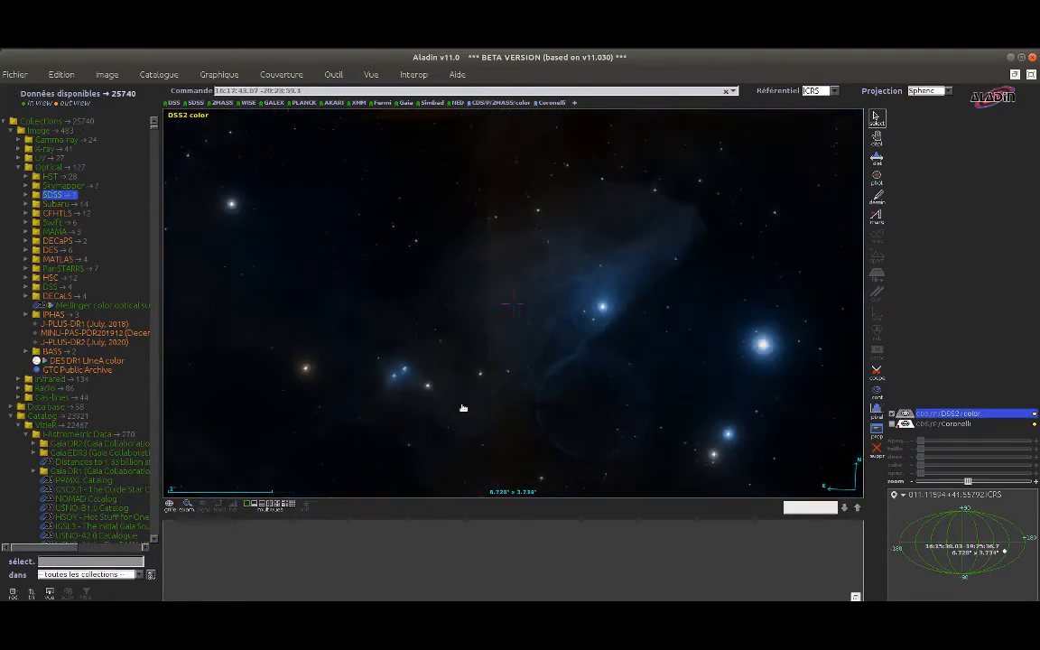
pyautogui.scroll(-3, 512, 160)
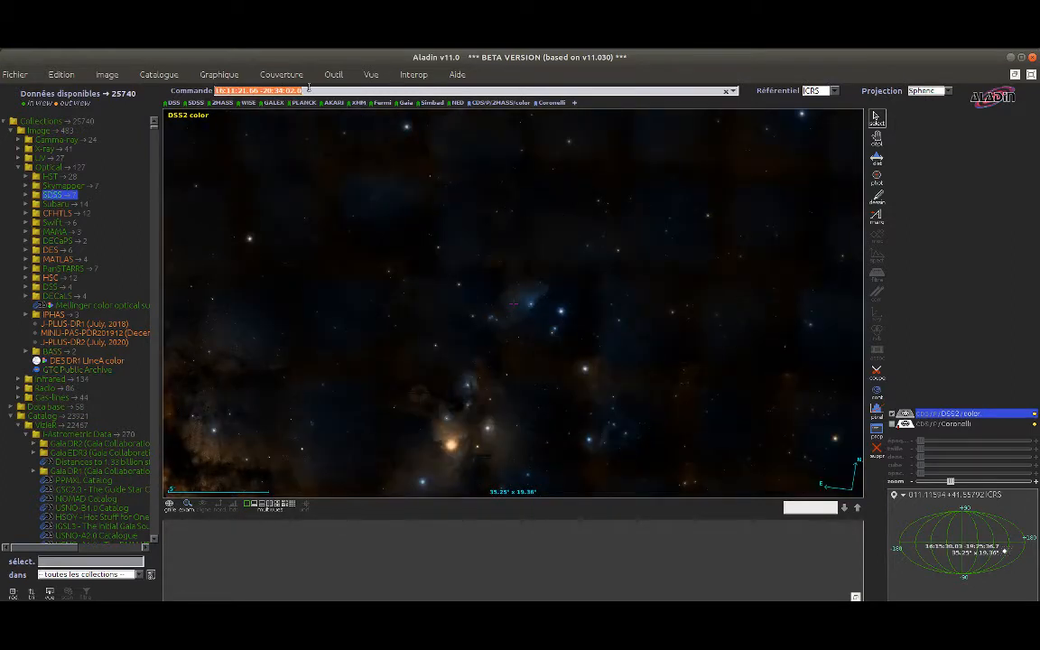
# Centre the sky view on M31 and enlarge the galaxy in the DSS2 color imagery
pyautogui.write('M31')
pyautogui.press('Return')
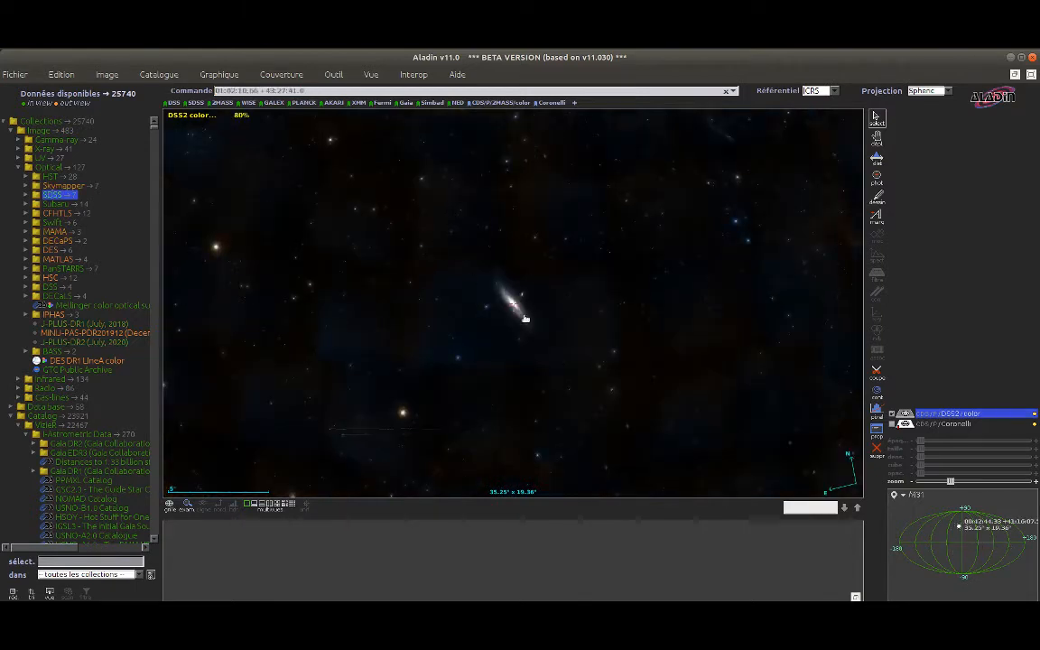
pyautogui.scroll(4, 531, 365)
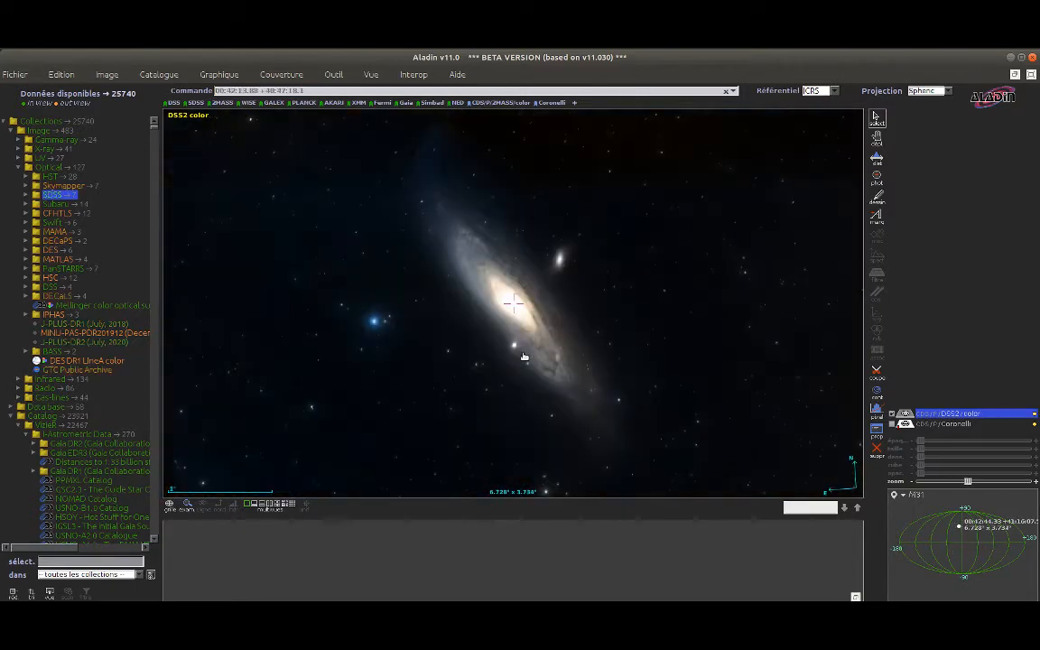
pyautogui.scroll(2, 524, 356)
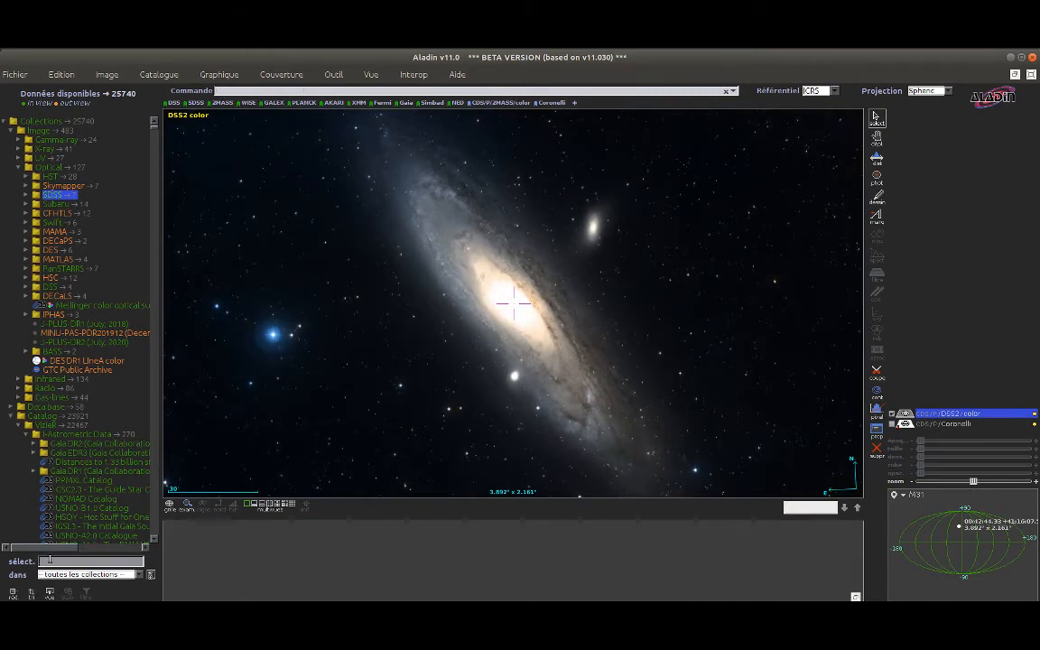
# Filter the collections by PHAT and load the HST PHAT - F814W - ACS/WFC image together with its spatial coverage
pyautogui.write('Pl')
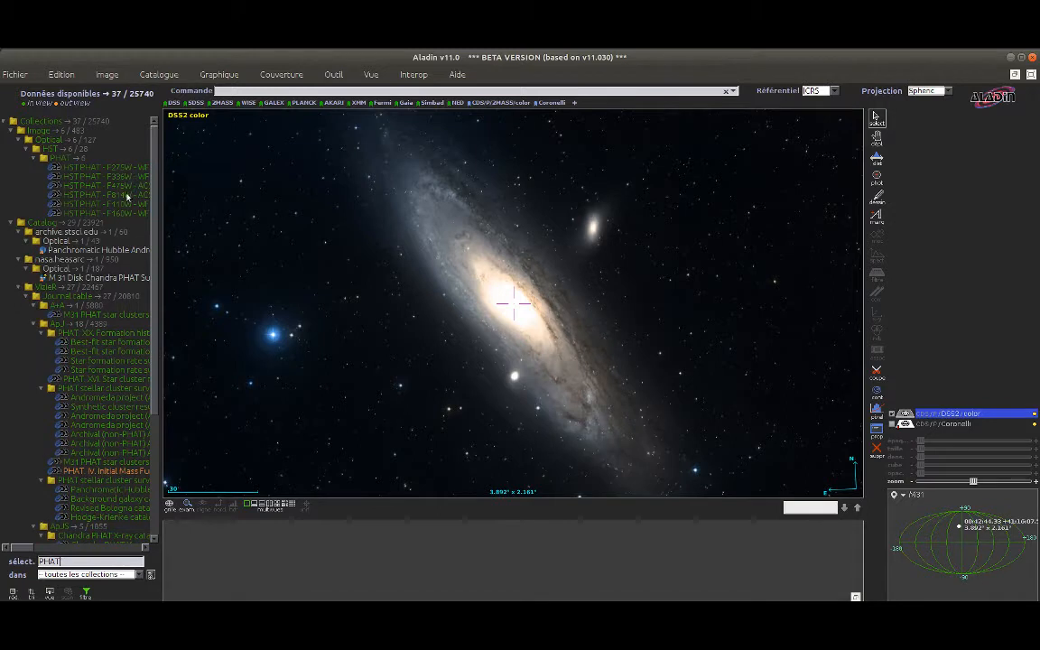
pyautogui.click(127, 196)
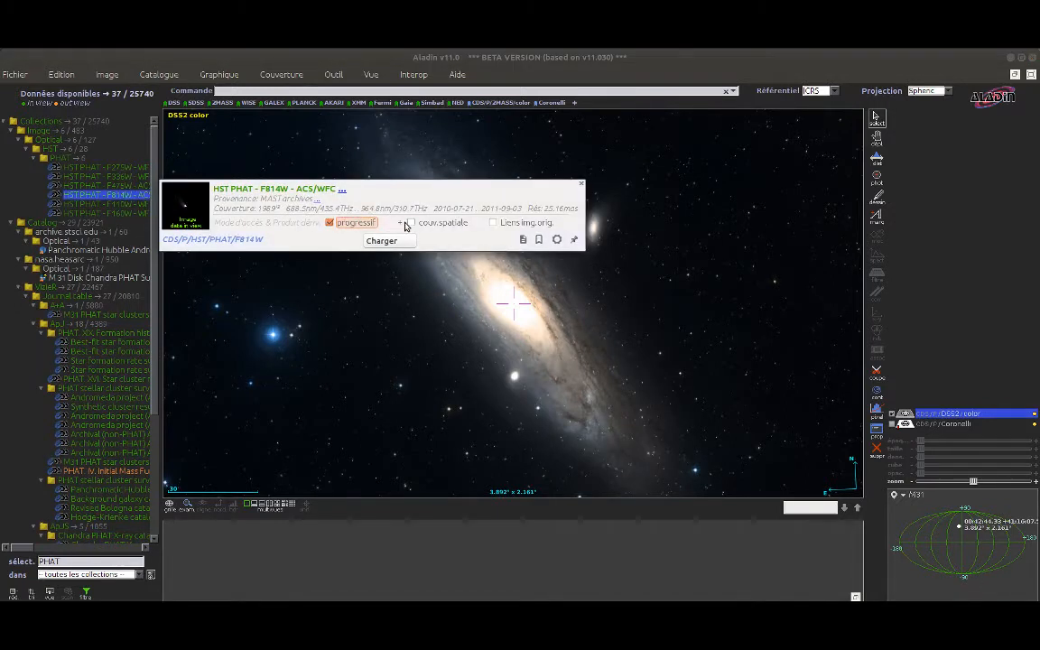
pyautogui.click(396, 240)
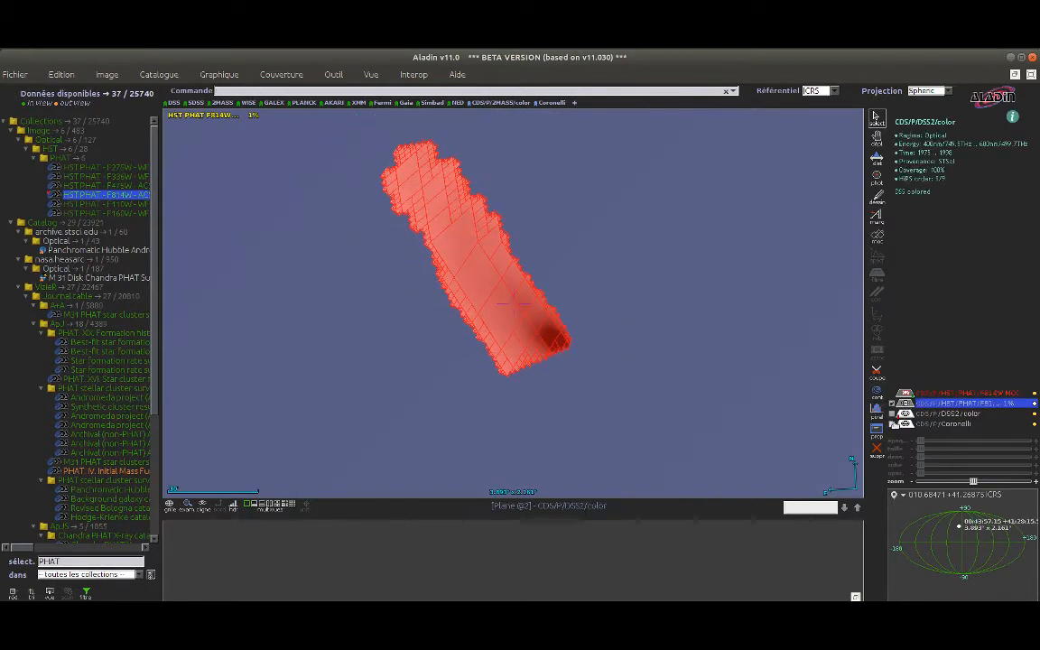
# Set DSS2 color as the background, hide the F814W coverage map, overlay the HST PHAT F814W image and inspect its stars
pyautogui.click(893, 414)
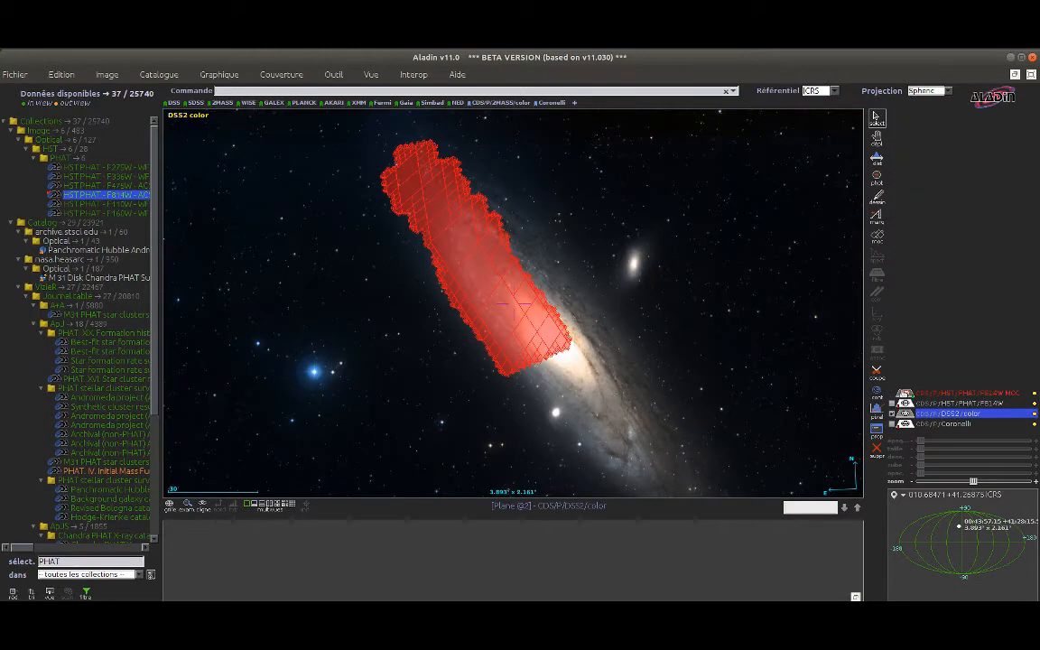
pyautogui.click(904, 394)
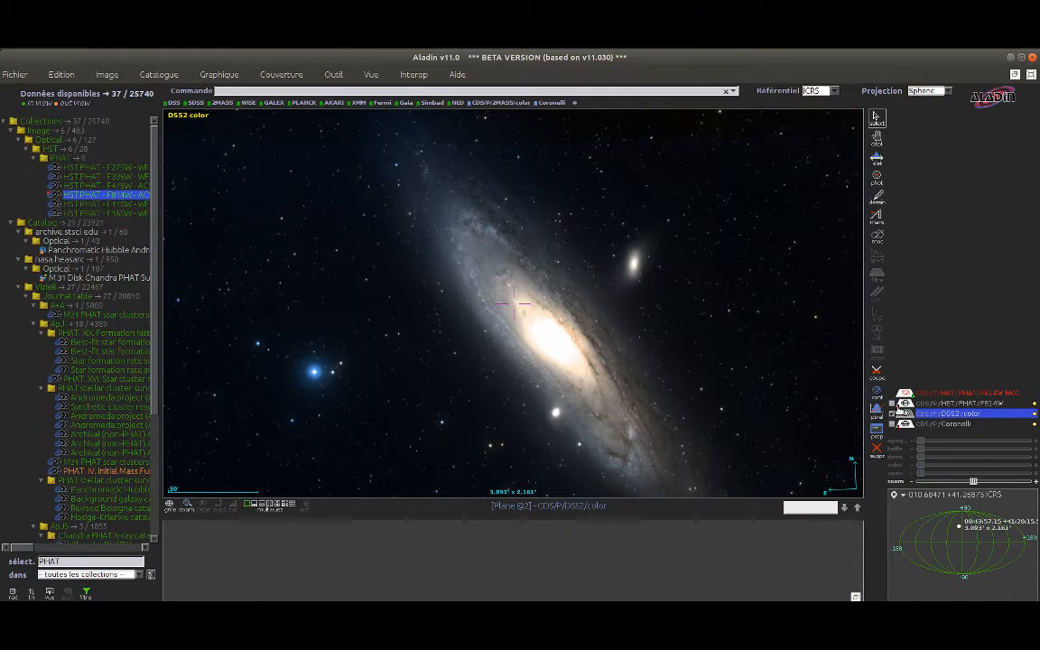
pyautogui.click(903, 404)
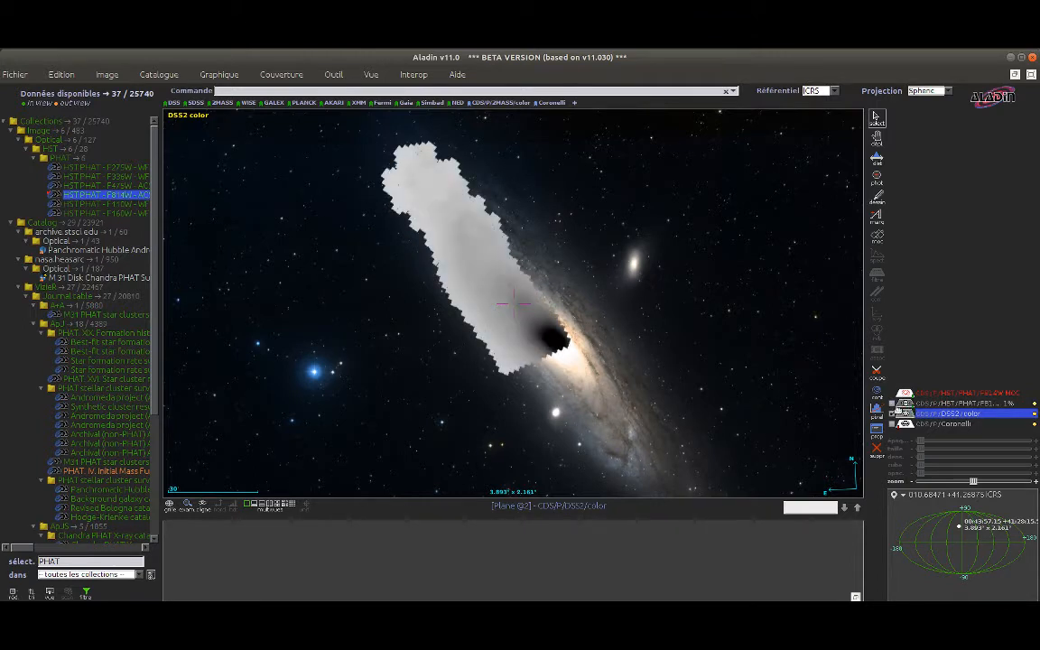
pyautogui.click(513, 303)
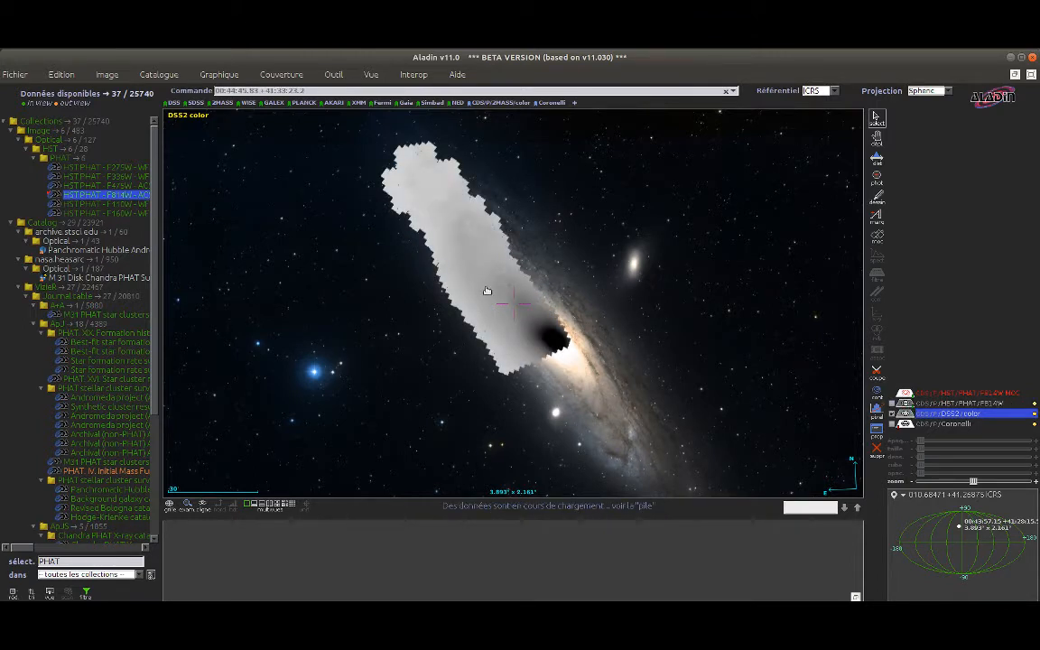
pyautogui.scroll(3, 471, 283)
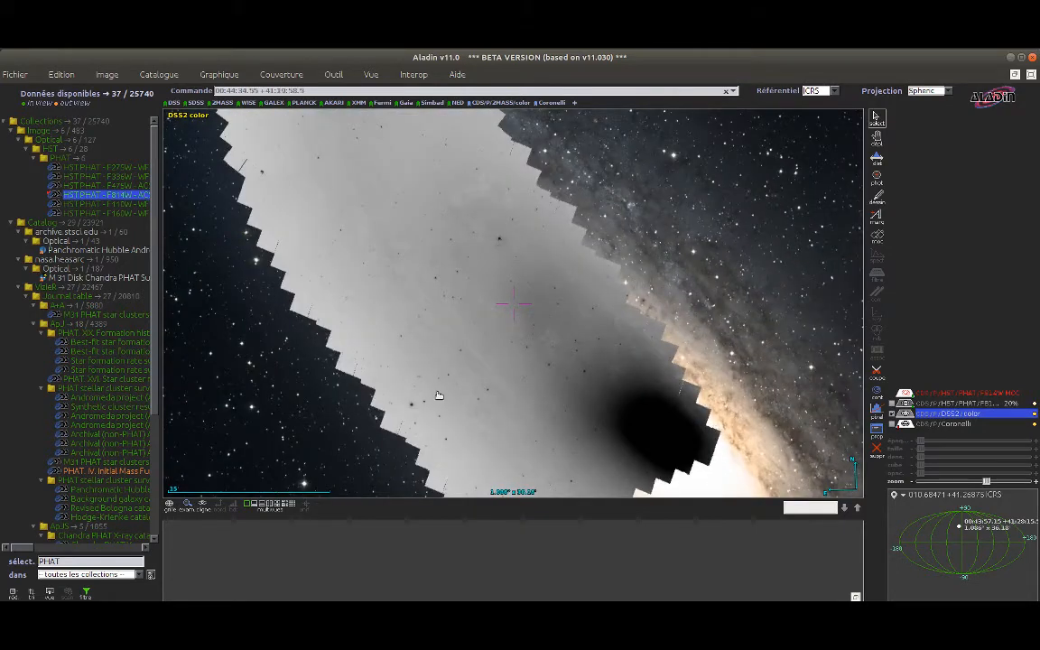
pyautogui.moveTo(456, 360); pyautogui.dragTo(506, 338)
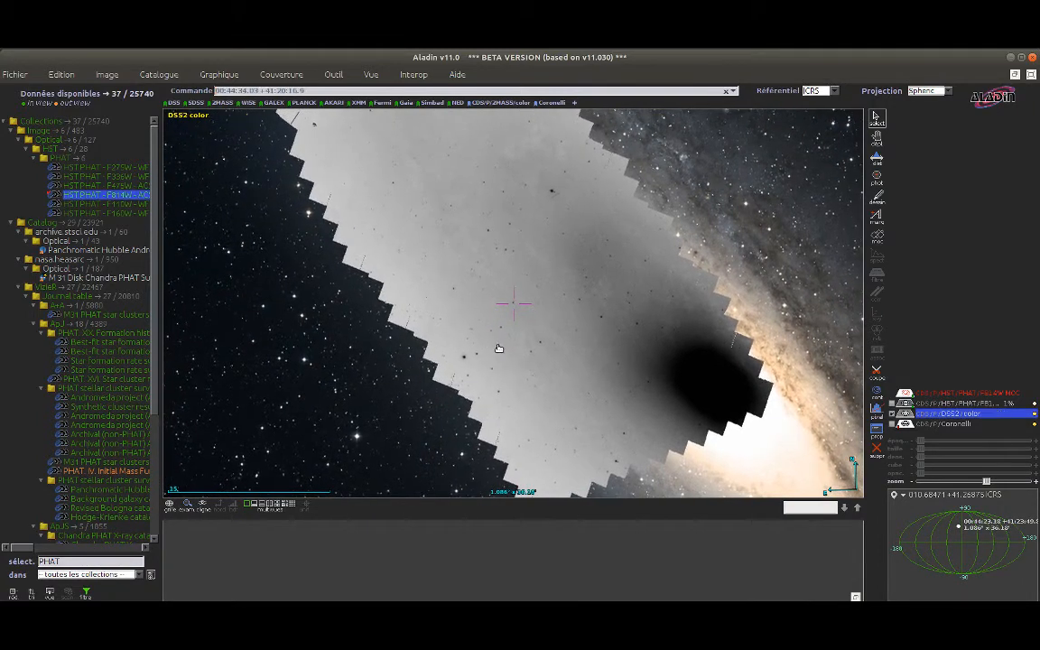
pyautogui.scroll(5, 499, 348)
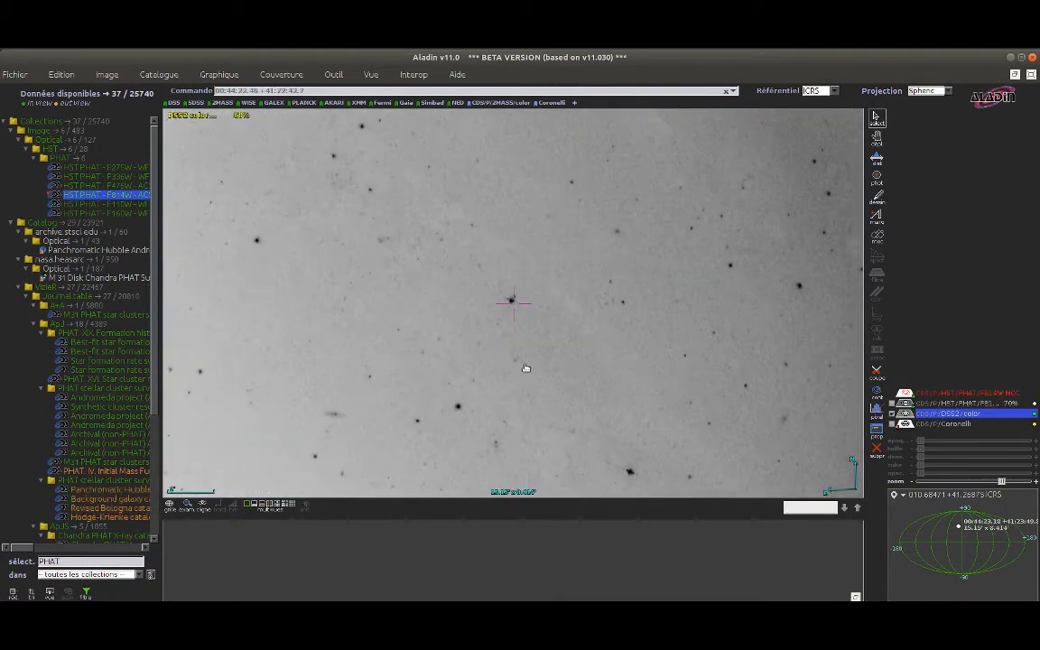
# Compare a bright star in the HST PHAT F814W overlay with DSS2 color up close, and return to the whole galaxy
pyautogui.scroll(2, 523, 366)
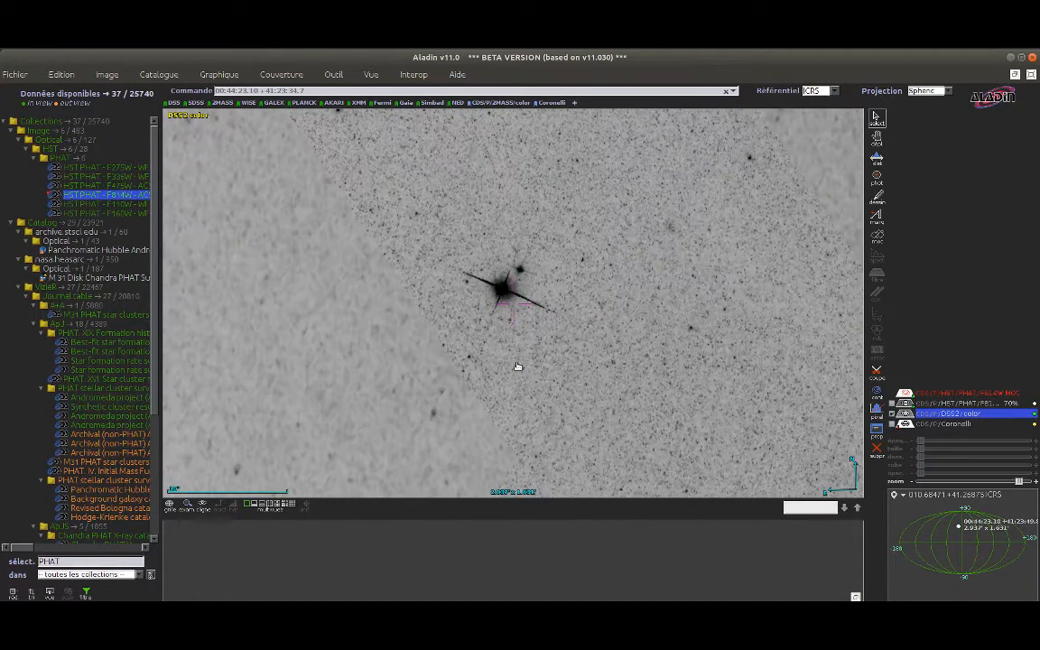
pyautogui.scroll(2, 518, 367)
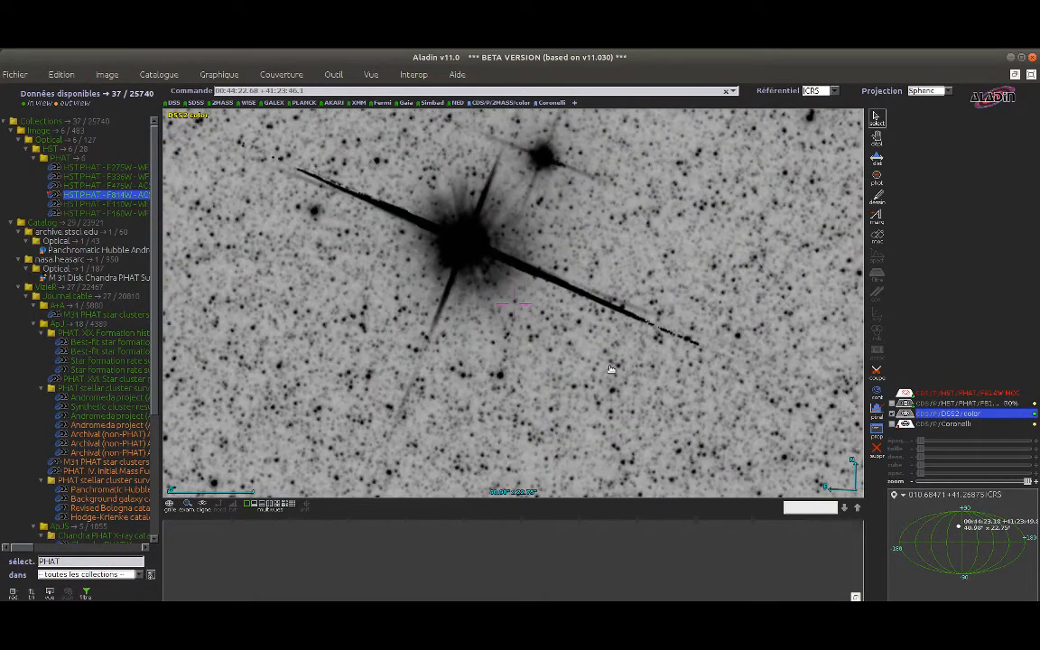
pyautogui.moveTo(914, 412)
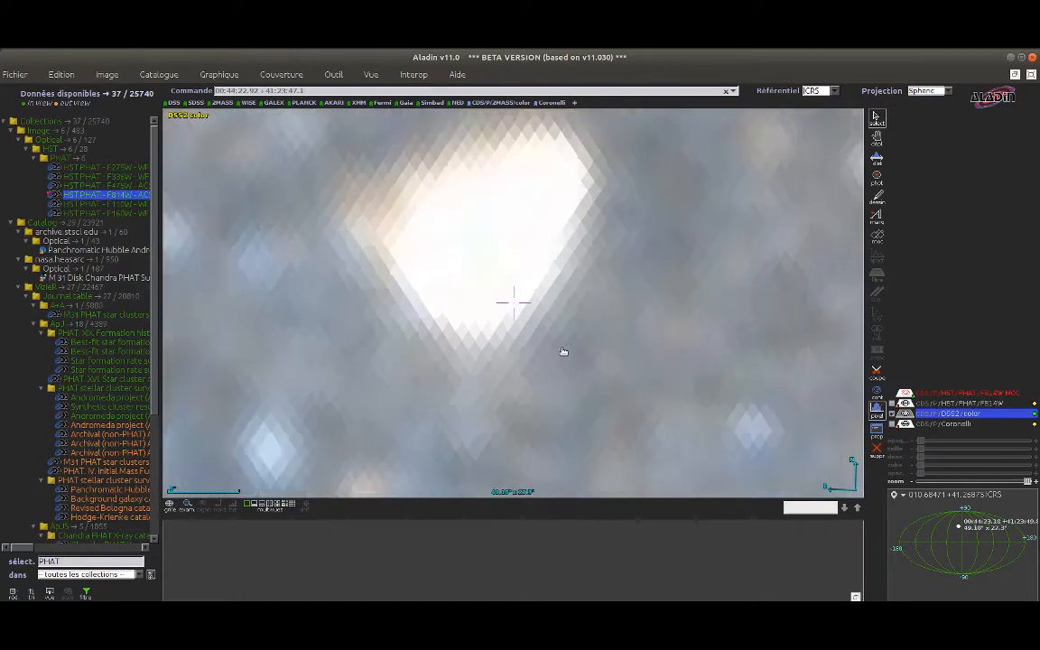
pyautogui.scroll(-2, 563, 352)
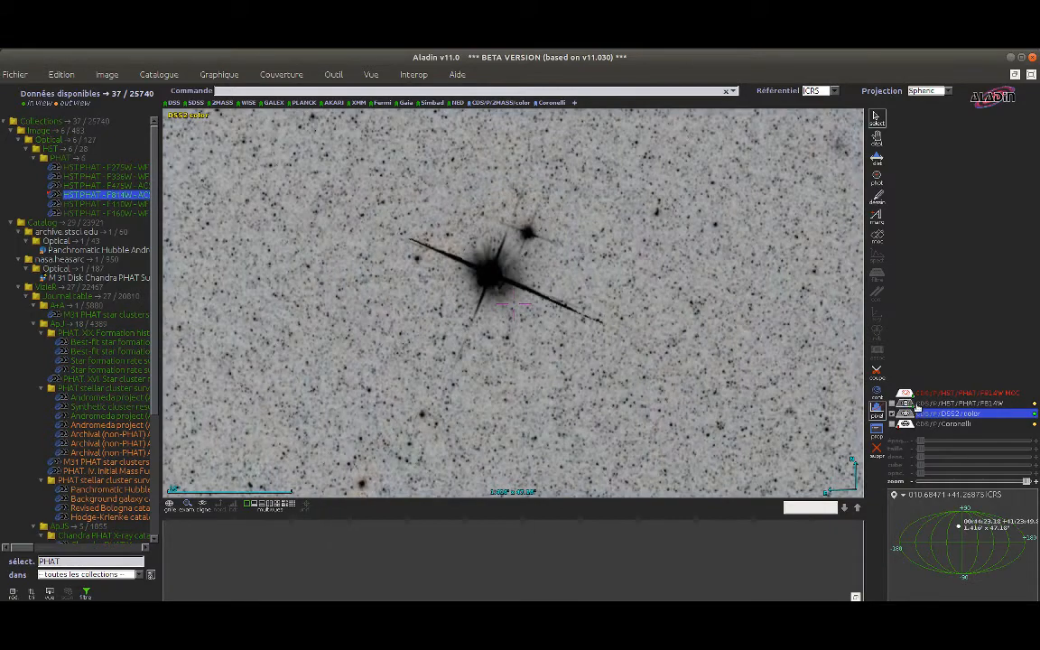
pyautogui.scroll(-3, 444, 315)
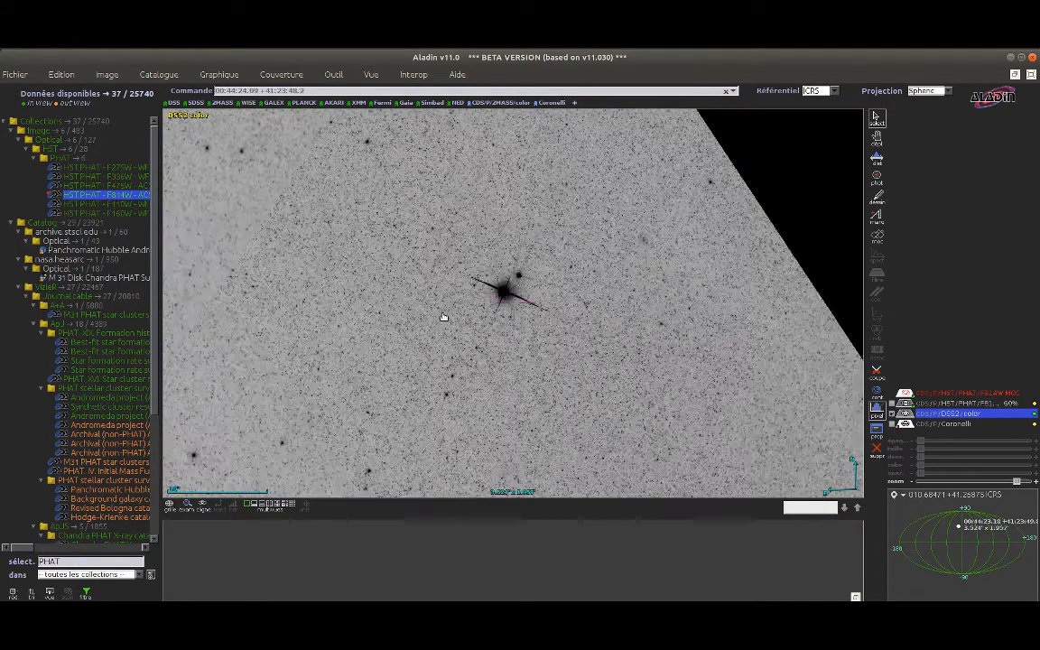
pyautogui.scroll(-5, 443, 317)
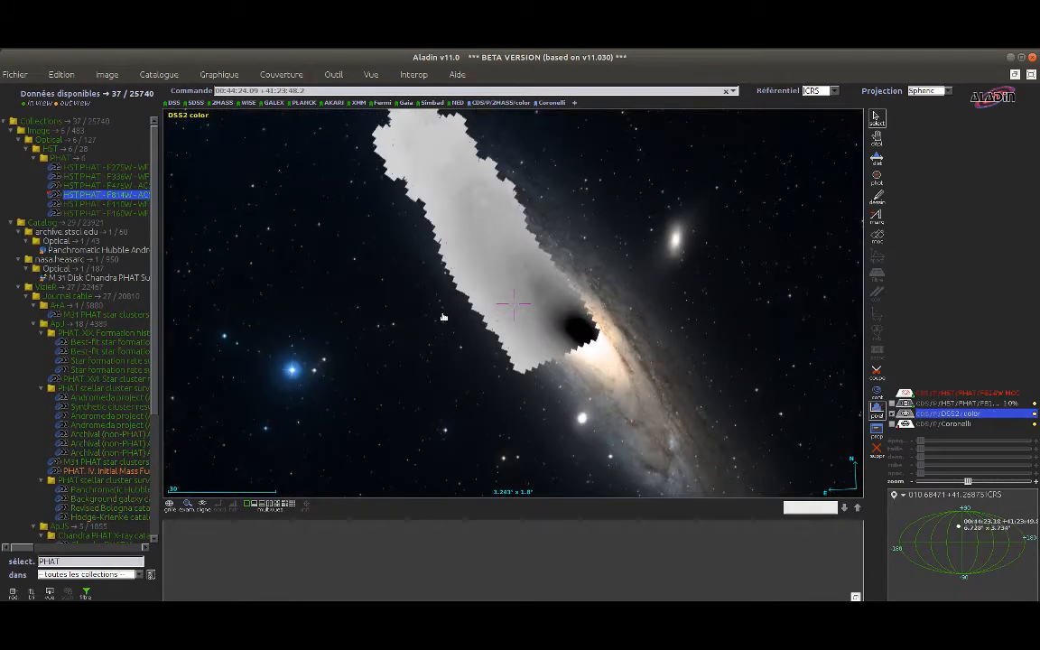
pyautogui.scroll(-2, 444, 317)
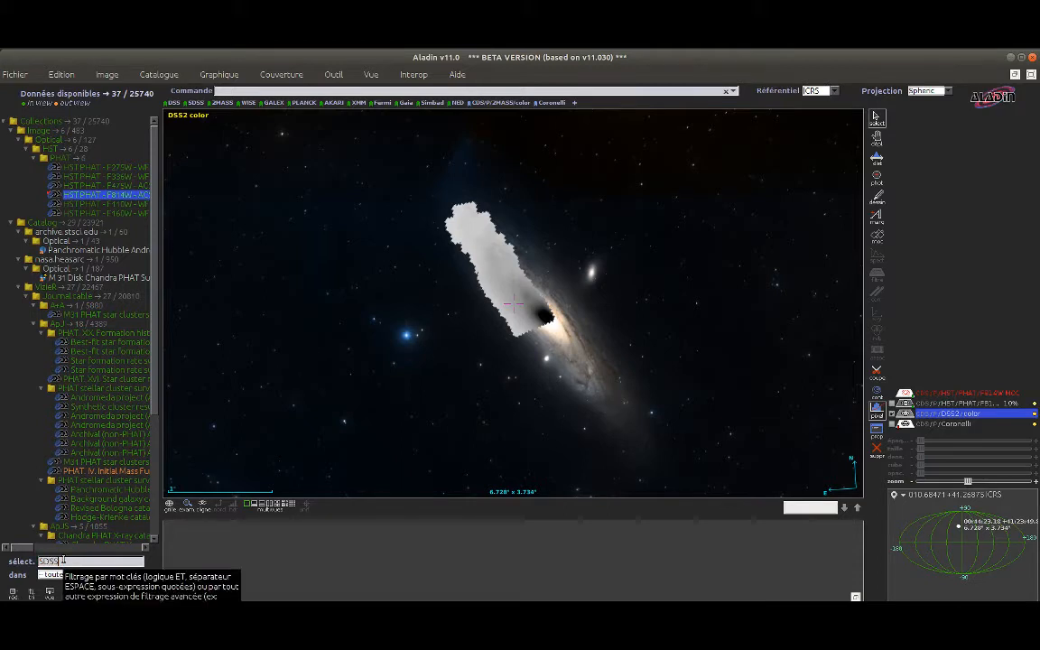
# Filter the collections by SDSS and load SDSS9 color (g, r, i CDS color composition) together with its spatial coverage
pyautogui.press('Return')
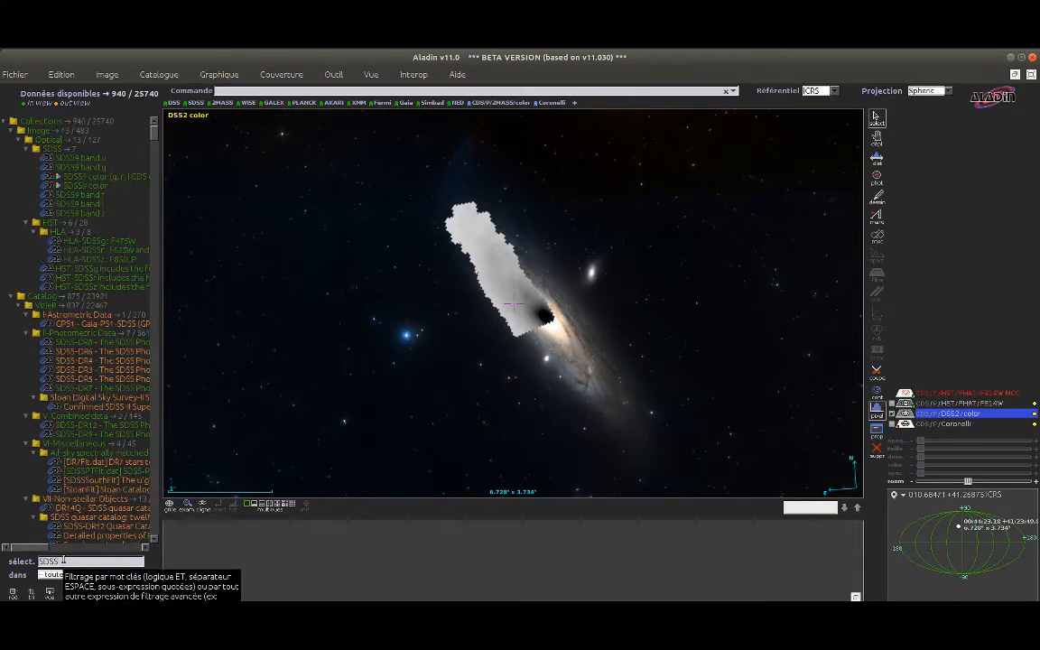
pyautogui.click(79, 176)
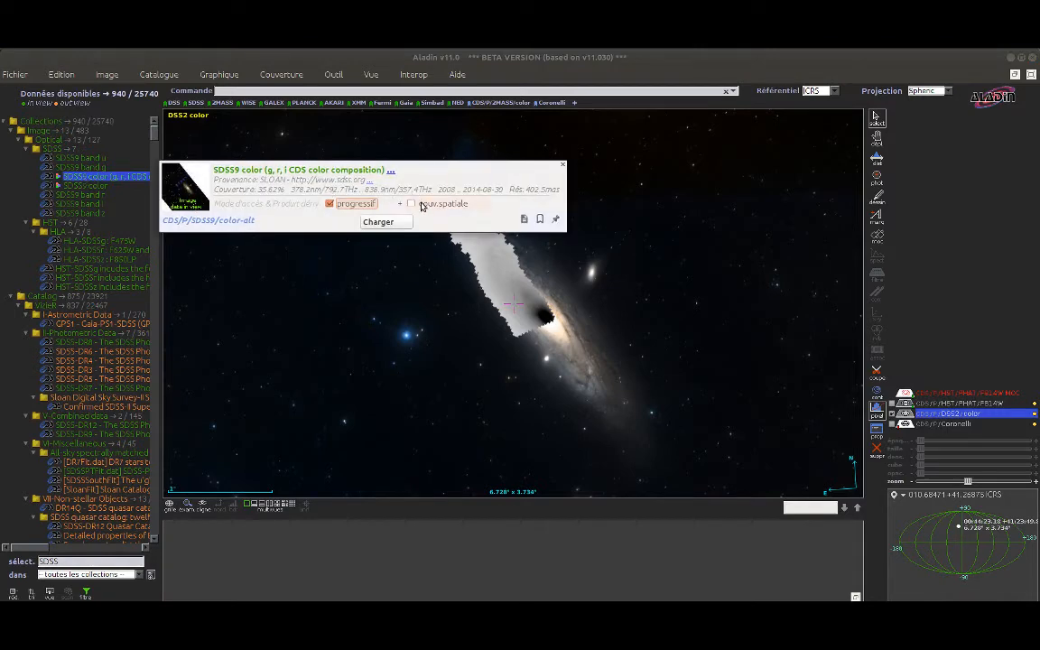
pyautogui.click(421, 205)
pyautogui.click(390, 222)
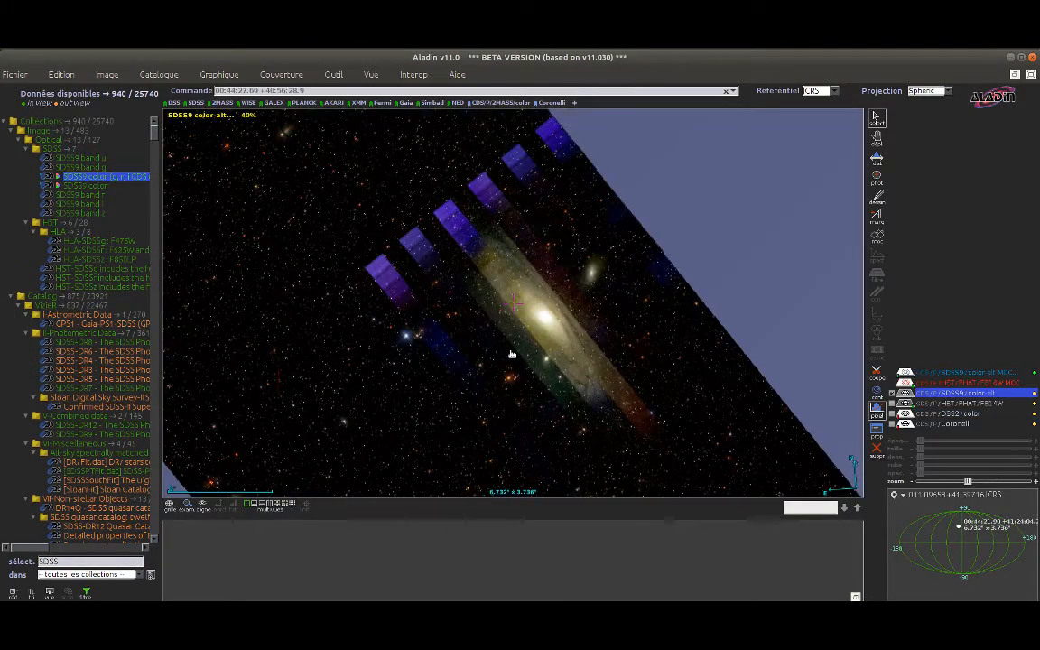
# Inspect the SDSS9 coverage on the whole sky sphere with the imagery hidden, and switch from the coverage map to the SDSS9 color image
pyautogui.scroll(-4, 511, 354)
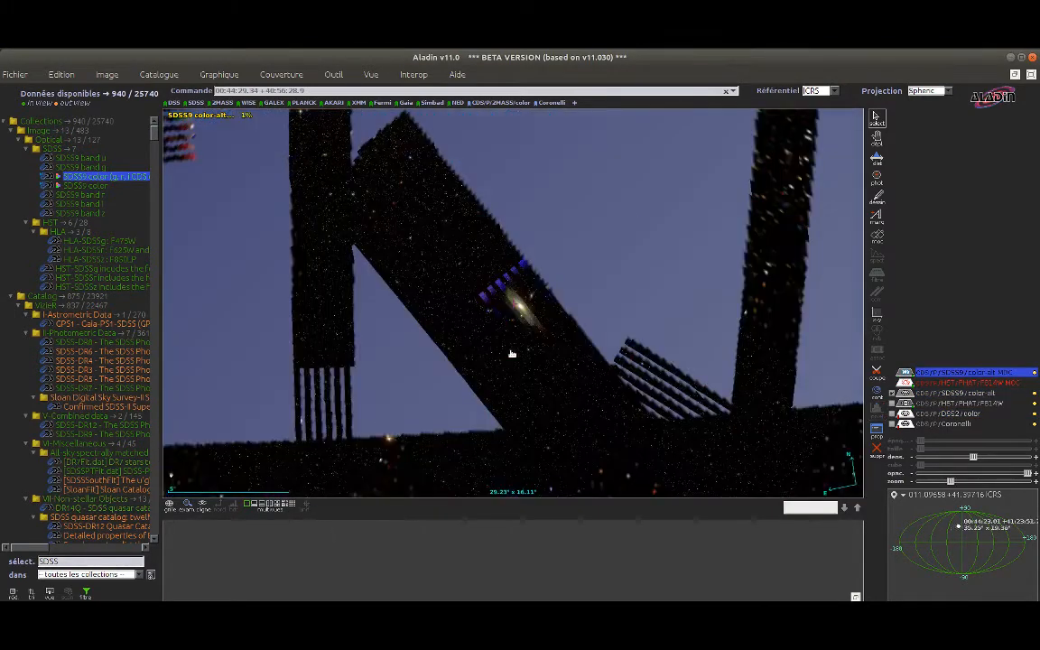
pyautogui.scroll(-6, 511, 354)
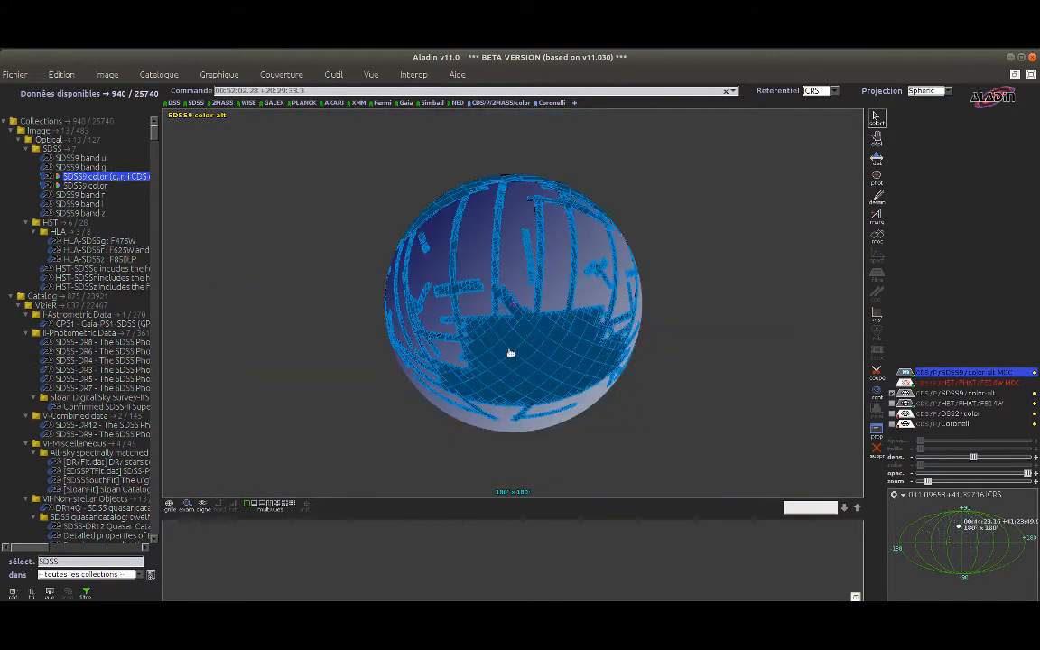
pyautogui.scroll(-2, 511, 354)
pyautogui.scroll(3, 512, 347)
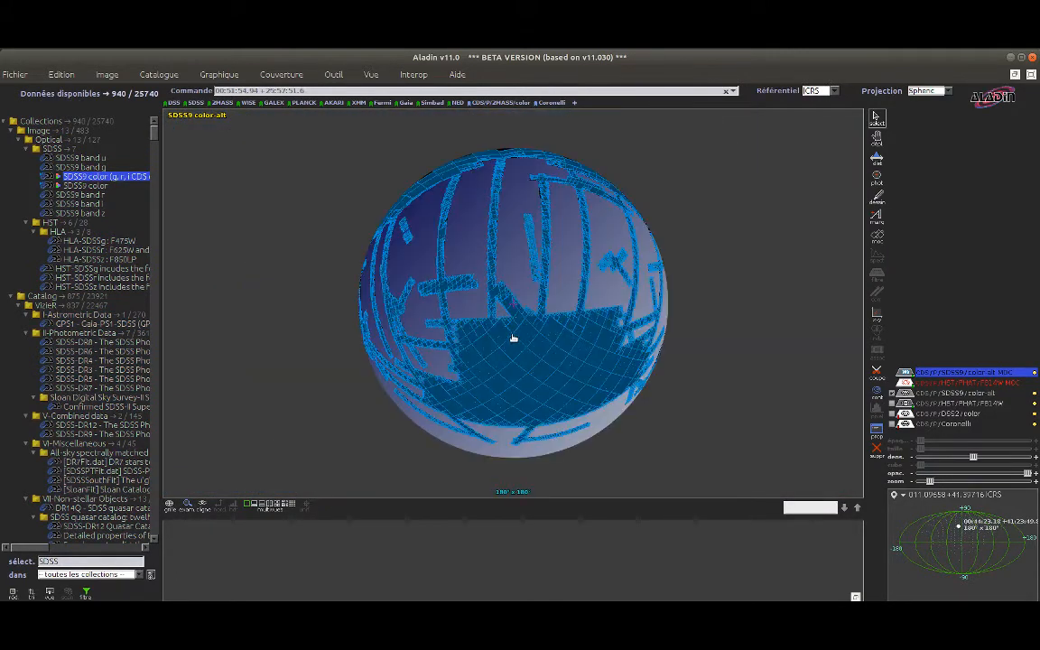
pyautogui.moveTo(904, 383)
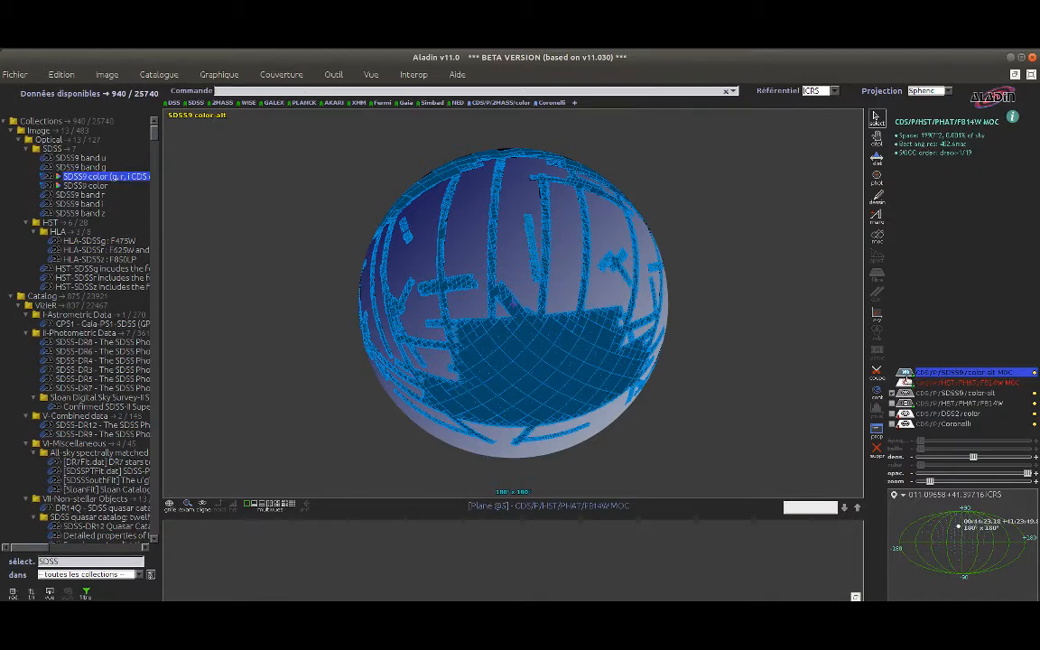
pyautogui.click(907, 394)
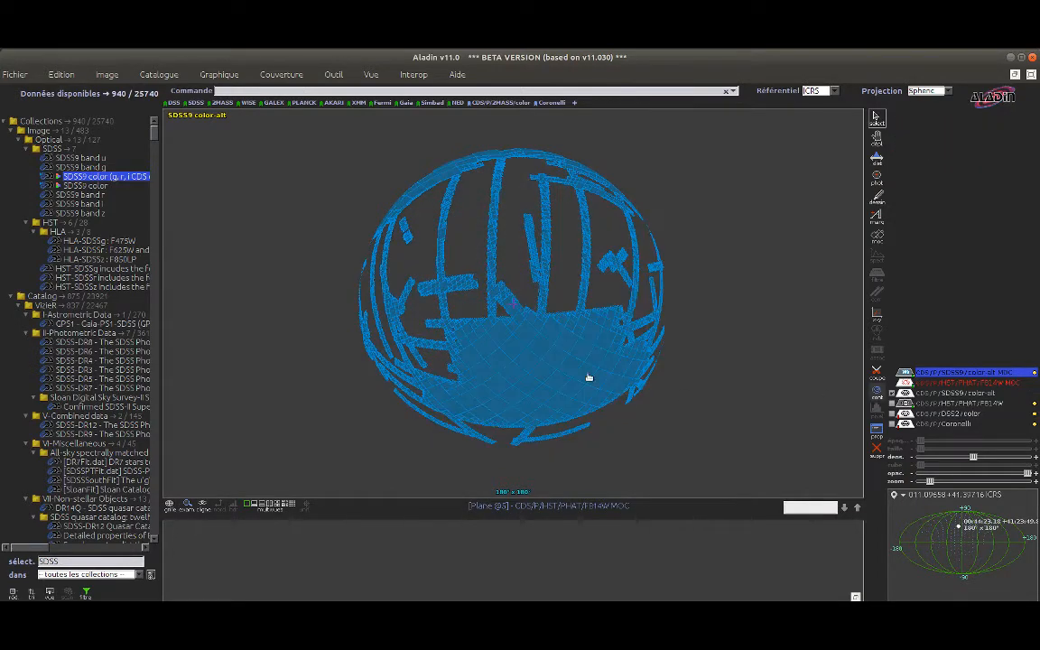
pyautogui.moveTo(494, 343); pyautogui.dragTo(548, 335)
pyautogui.click(903, 373)
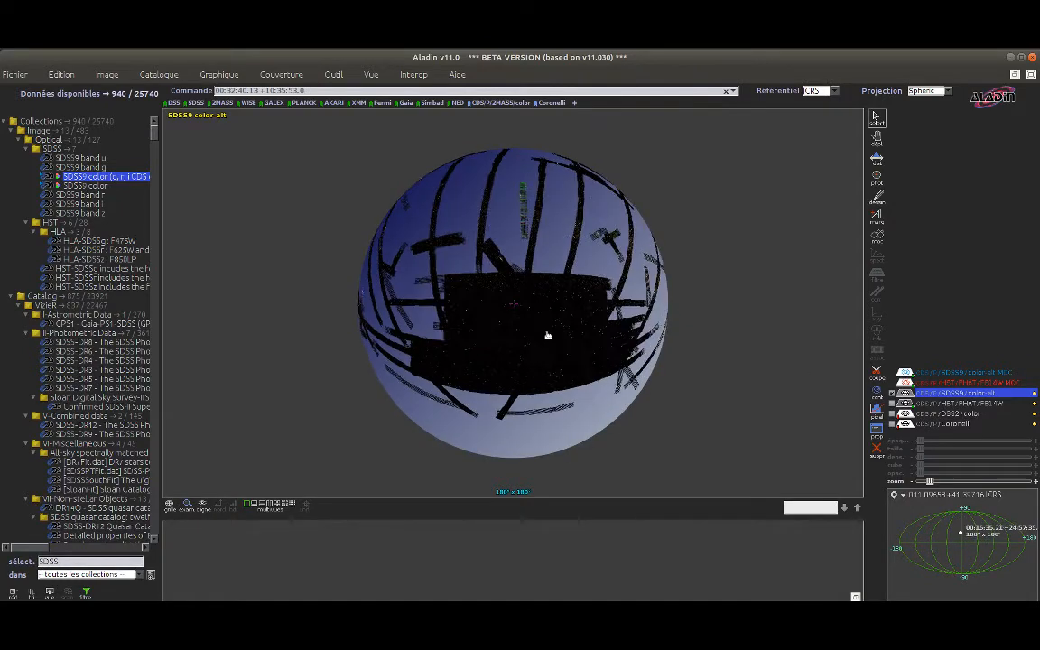
# Examine the SDSS9 color imagery from the survey strips down to the elongated galaxy and the small galaxies around it
pyautogui.scroll(3, 552, 339)
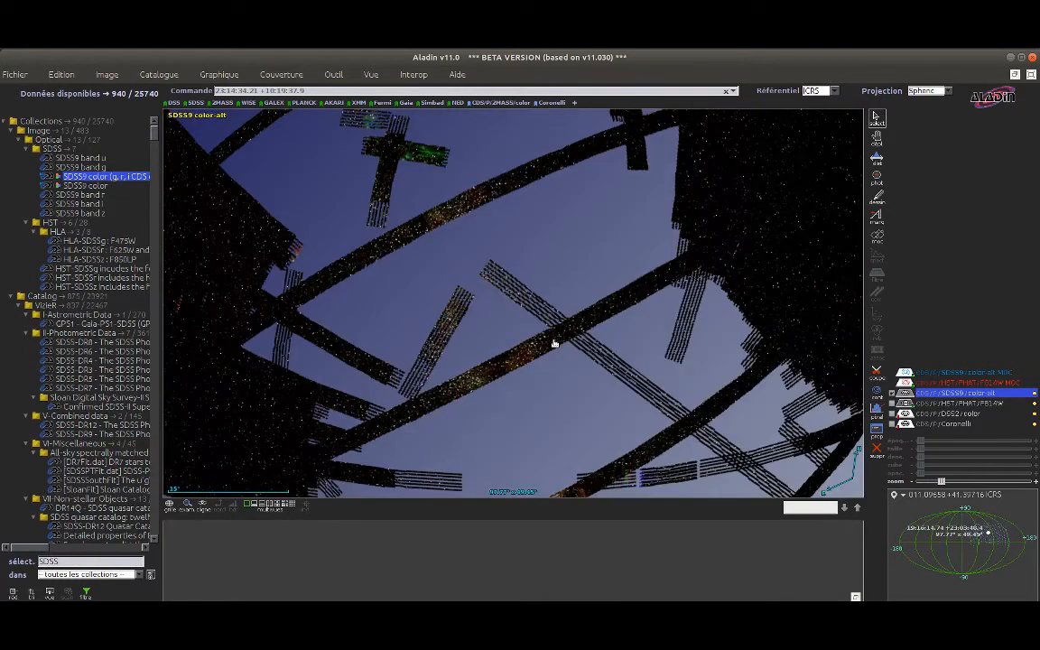
pyautogui.moveTo(759, 241); pyautogui.dragTo(194, 292)
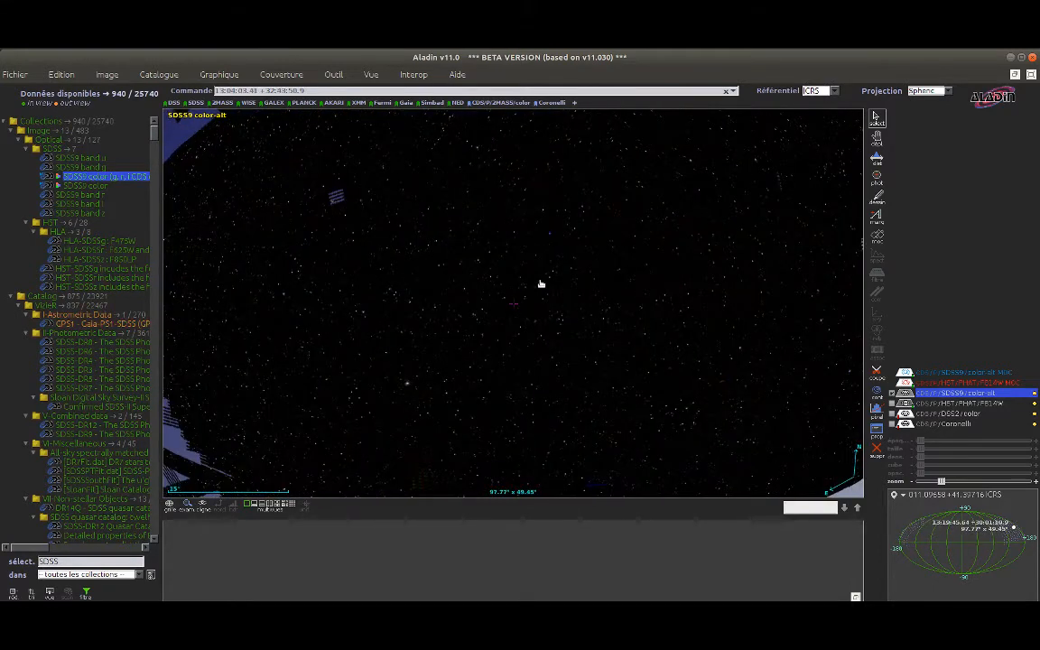
pyautogui.scroll(5, 551, 348)
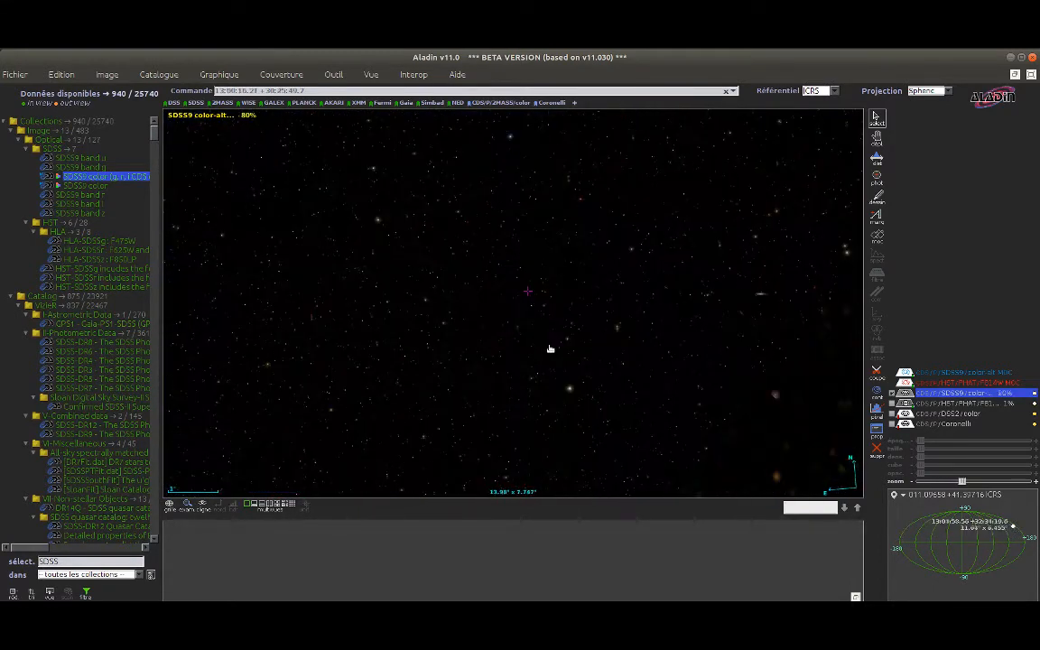
pyautogui.scroll(5, 550, 348)
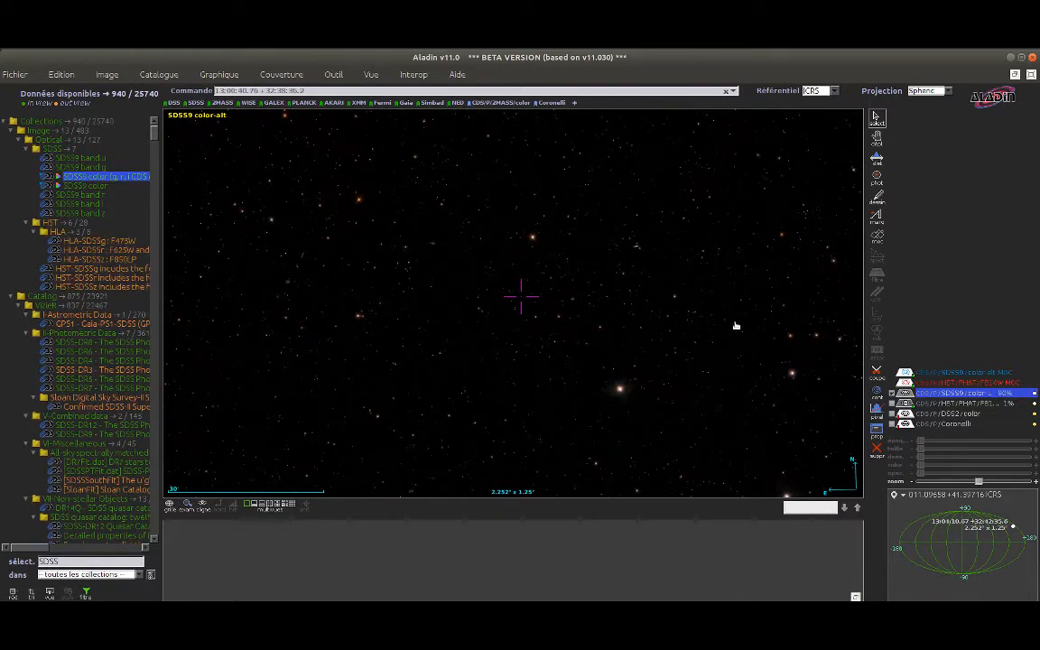
pyautogui.moveTo(736, 325); pyautogui.dragTo(632, 364)
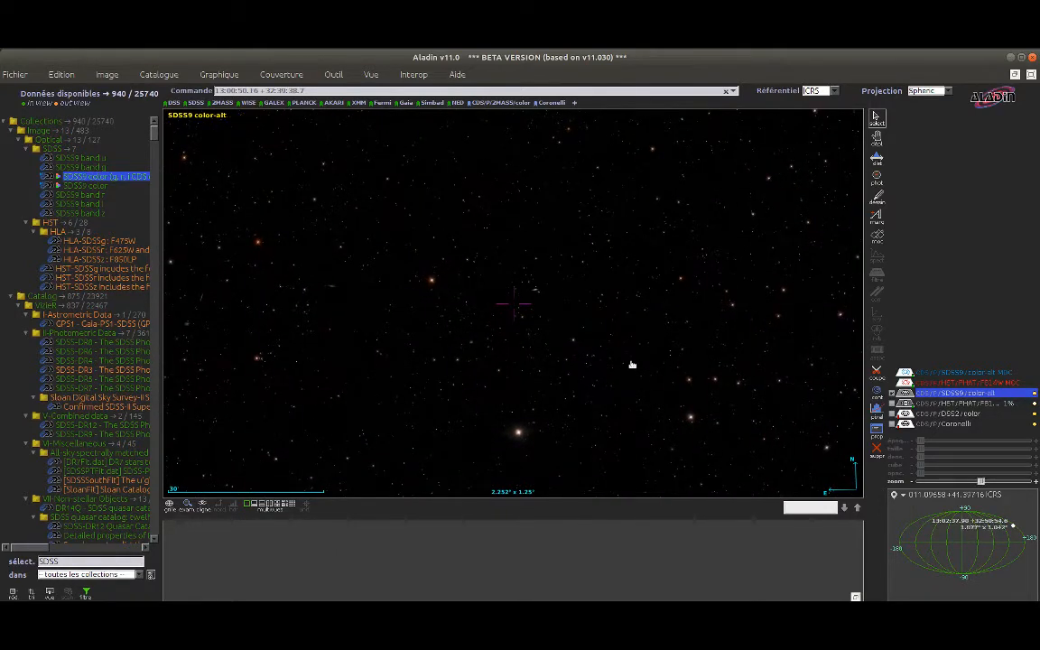
pyautogui.scroll(5, 632, 364)
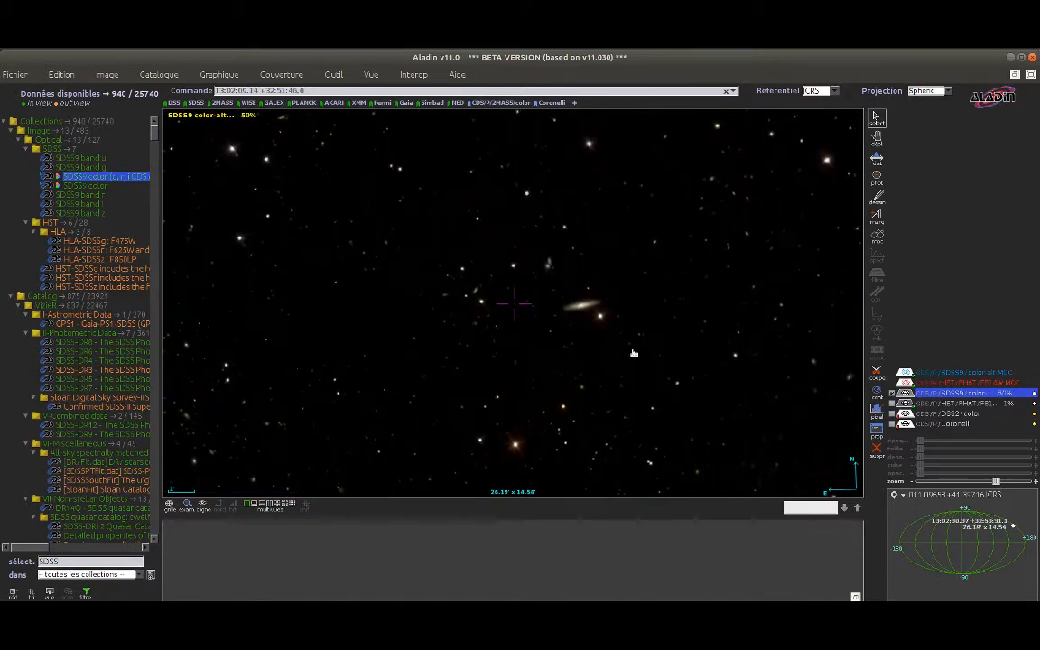
pyautogui.scroll(4, 632, 349)
pyautogui.moveTo(670, 303); pyautogui.dragTo(621, 356)
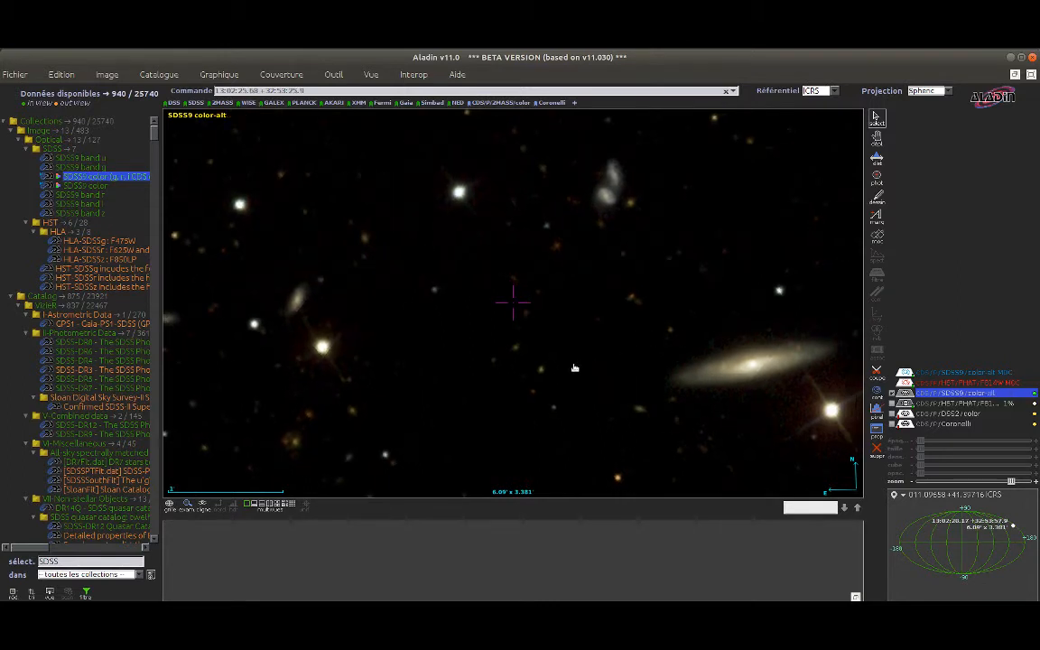
pyautogui.scroll(-1, 574, 367)
pyautogui.scroll(-2, 574, 368)
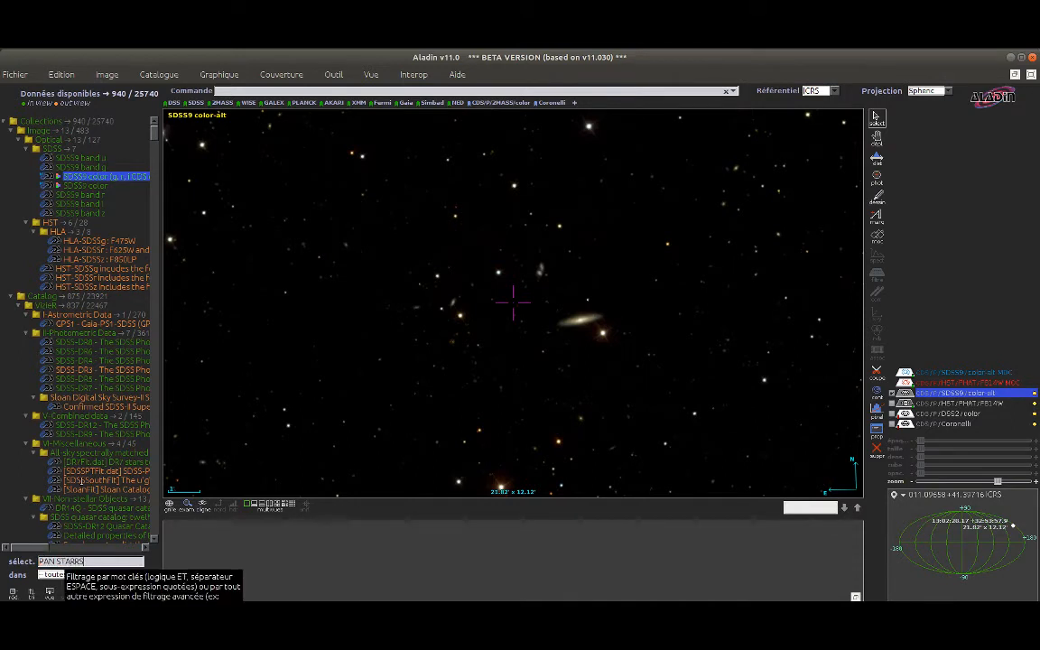
# Filter the collections by PAN STARRS and load the PanSTARRS DR1 color (i, r, g) image without its spatial coverage
pyautogui.press('Return')
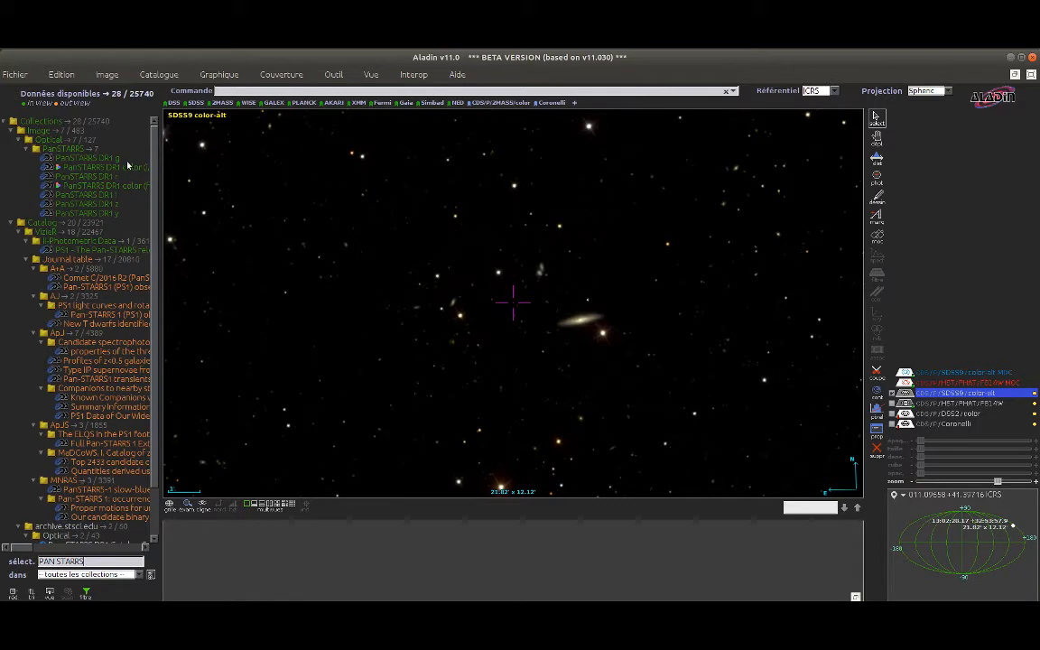
pyautogui.click(101, 158)
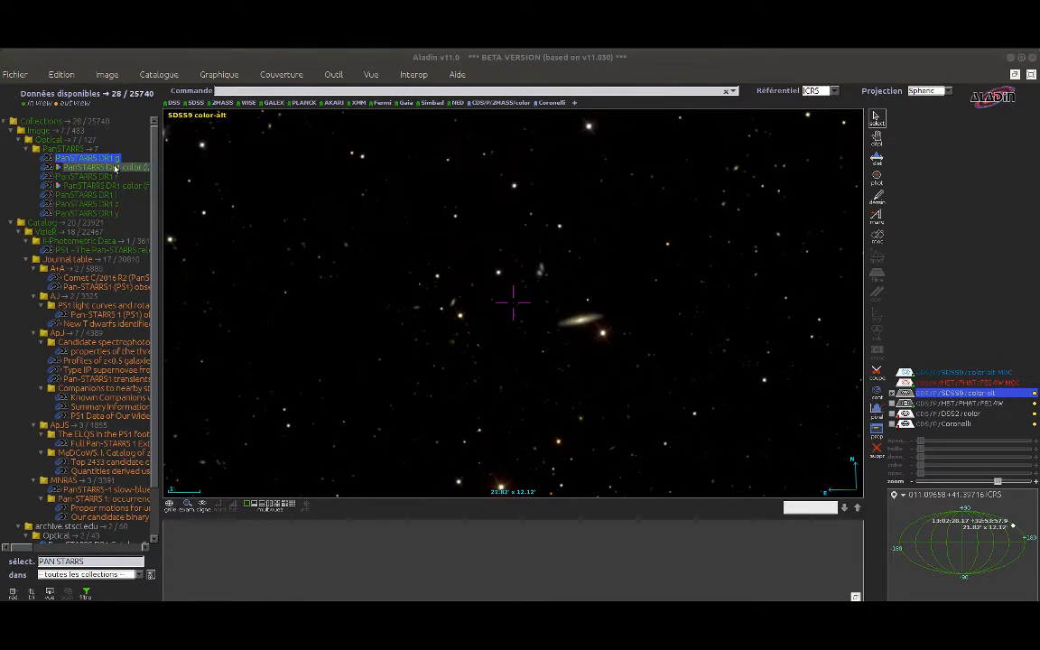
pyautogui.click(118, 168)
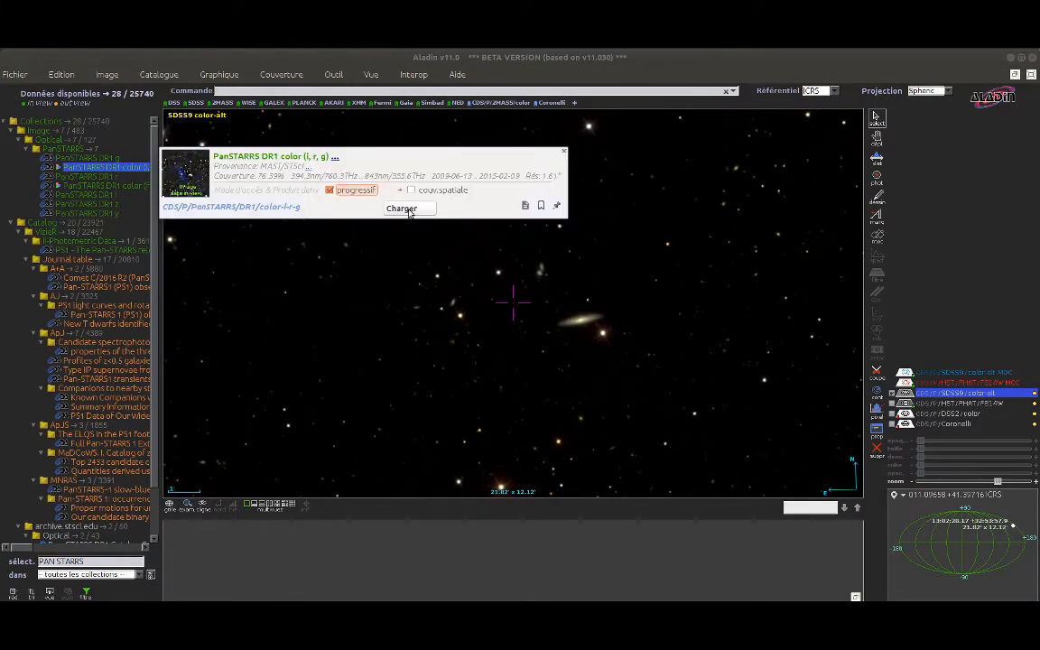
pyautogui.click(402, 208)
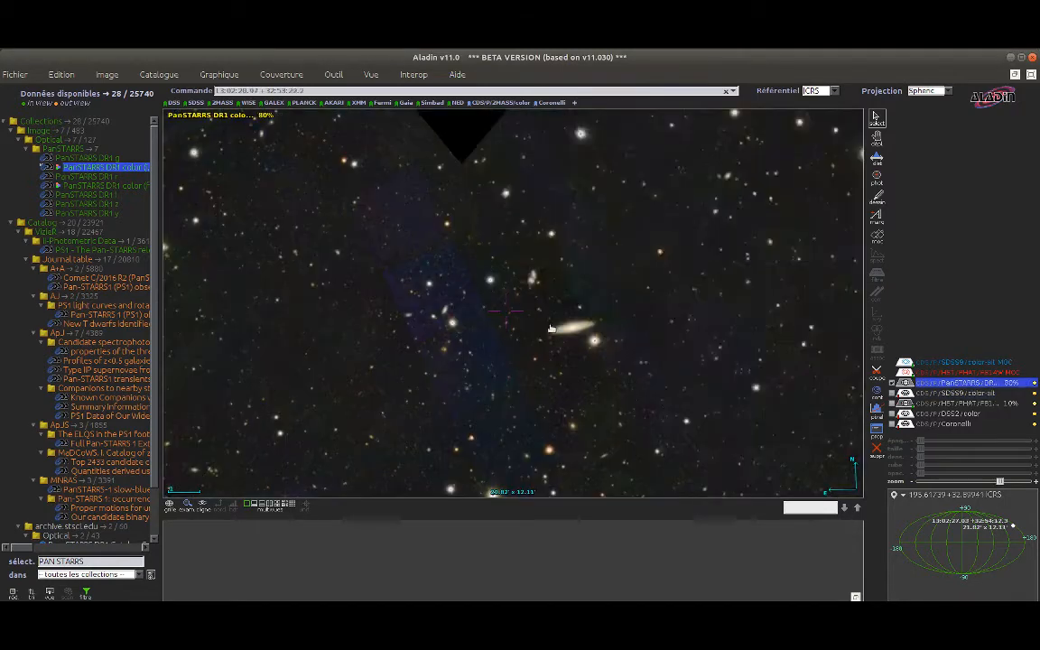
# Examine the PanSTARRS DR1 color imagery around the elongated galaxy, over the whole sky sphere and in the Milky Way's dark dust lanes
pyautogui.scroll(-4, 539, 340)
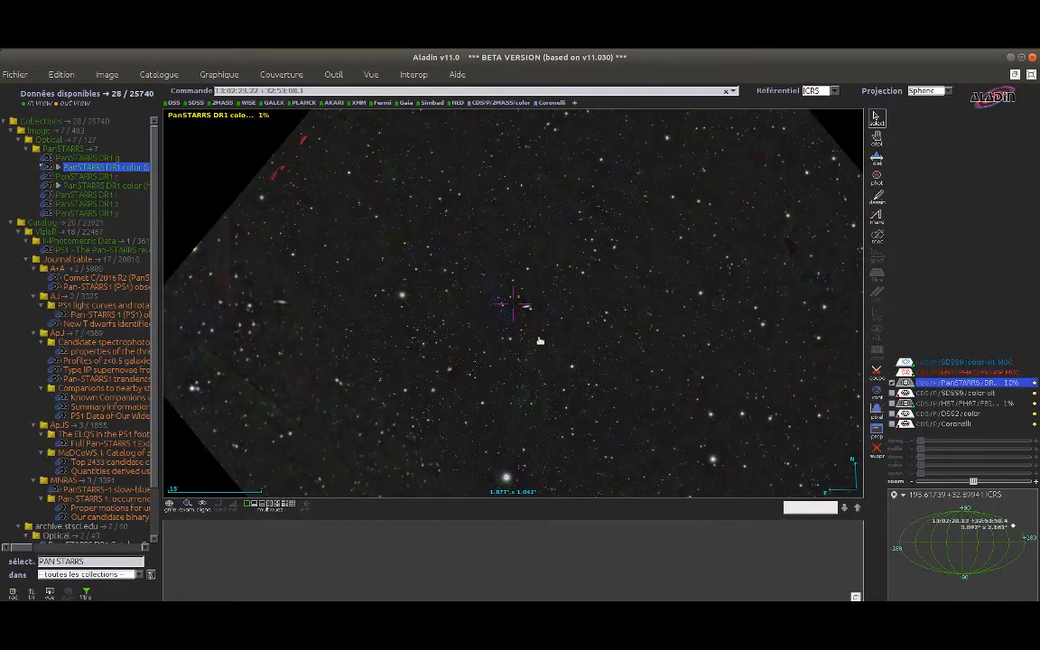
pyautogui.scroll(5, 539, 341)
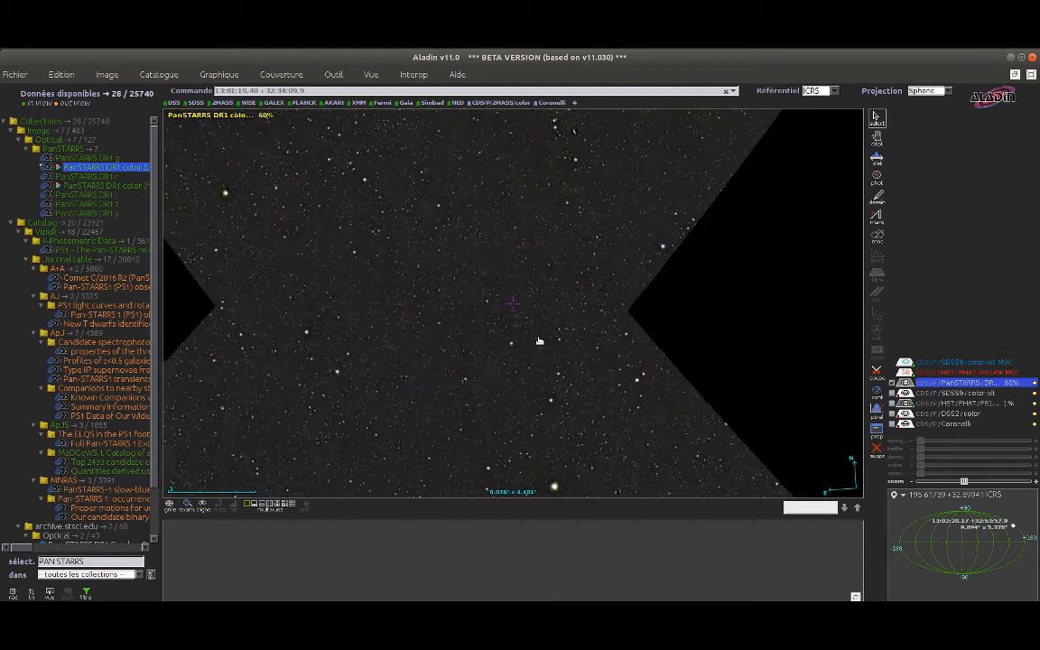
pyautogui.scroll(-8, 539, 340)
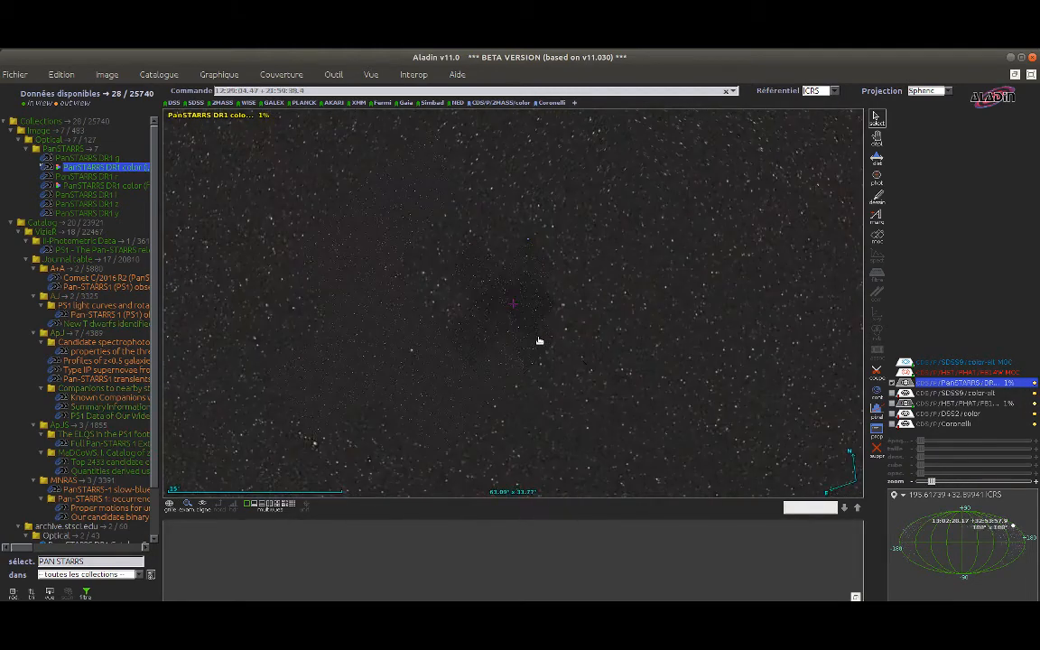
pyautogui.scroll(1, 537, 343)
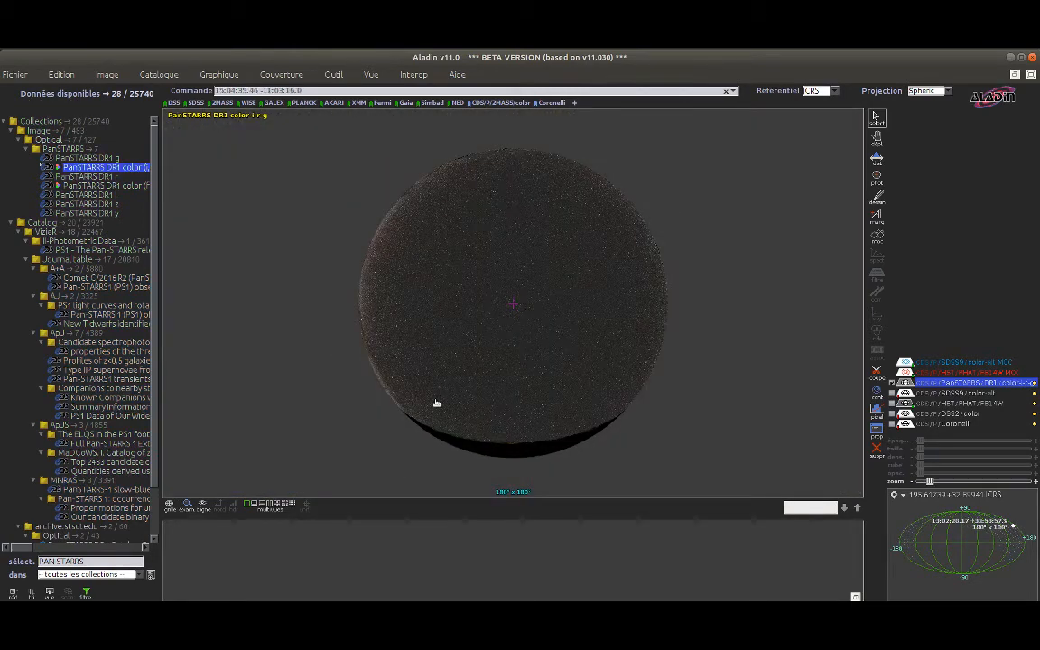
pyautogui.moveTo(437, 405); pyautogui.dragTo(516, 346)
pyautogui.scroll(1, 516, 345)
pyautogui.scroll(5, 517, 346)
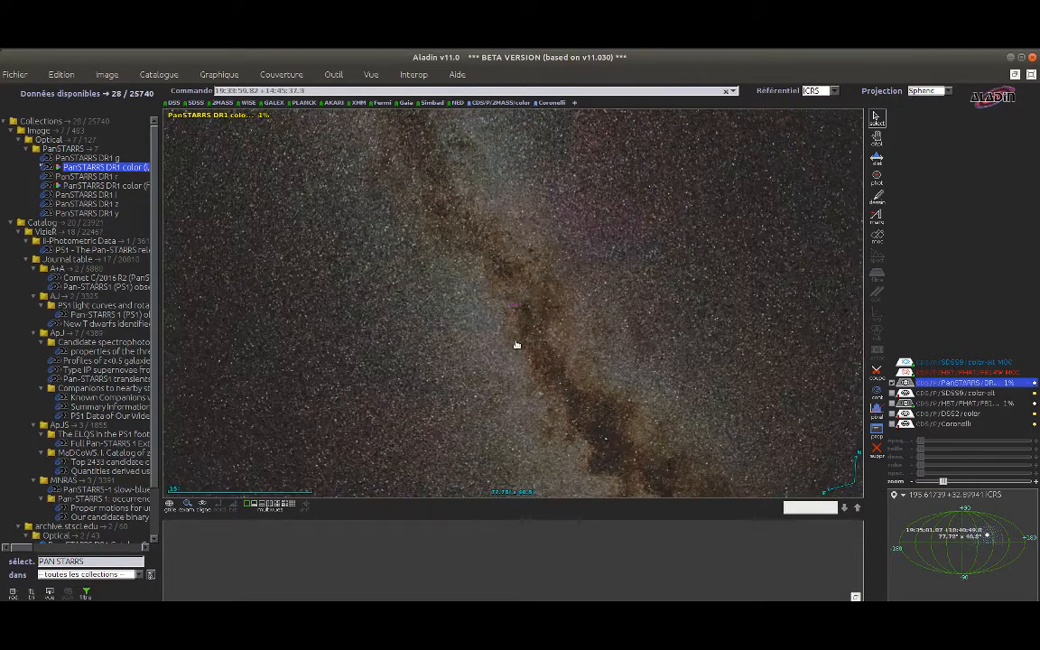
pyautogui.scroll(2, 520, 343)
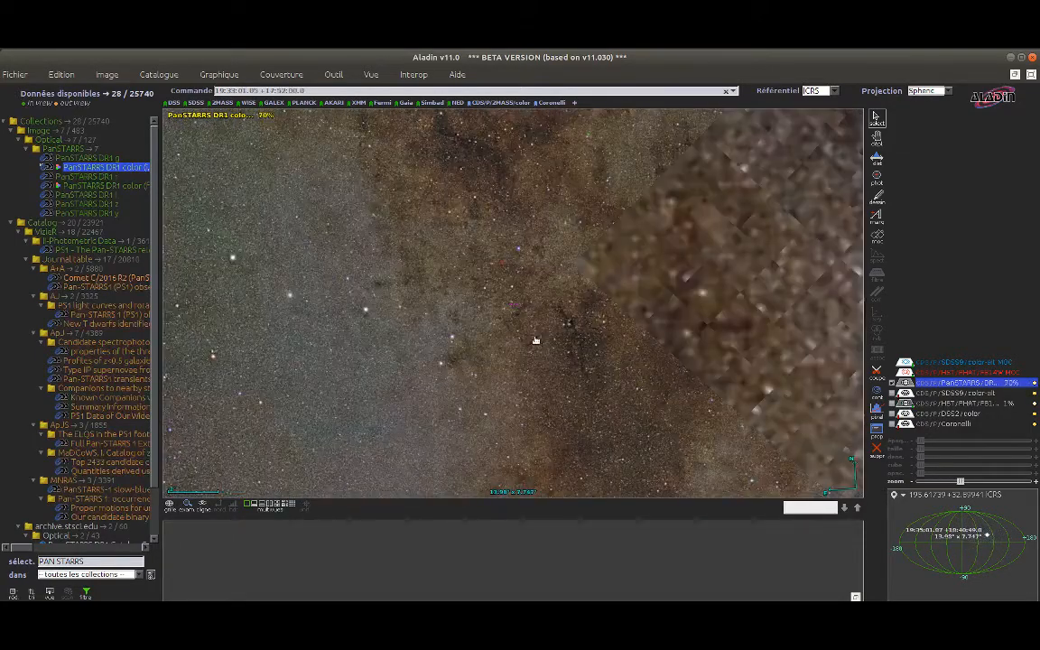
pyautogui.scroll(2, 505, 330)
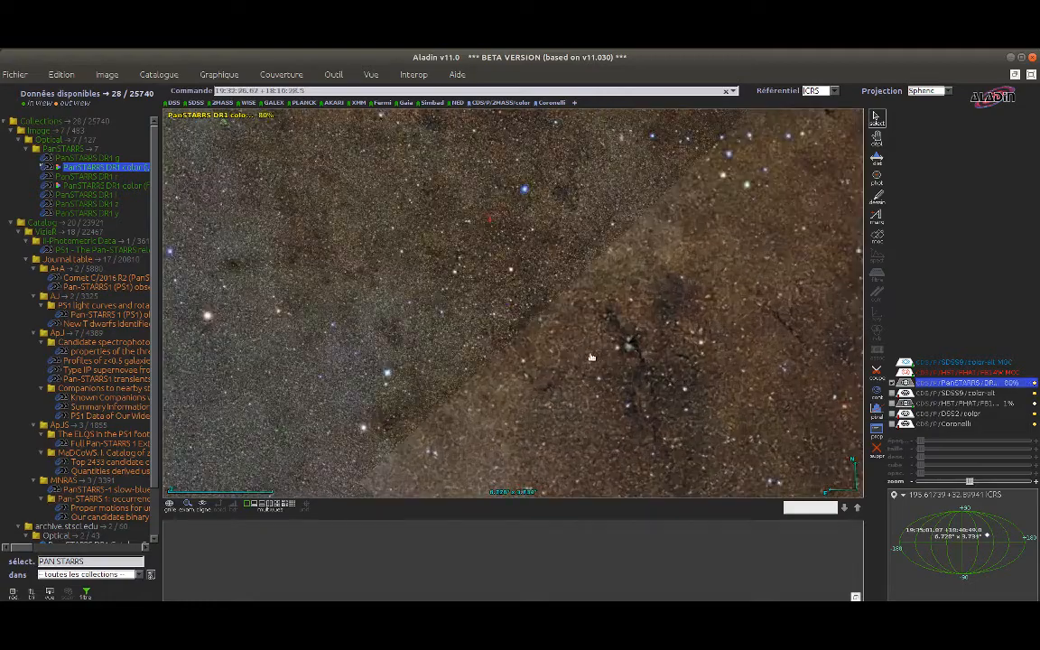
# Examine the PanSTARRS DR1 imagery of the dark dust lane and green nebula, from close up out to the whole sky sphere
pyautogui.scroll(3, 485, 322)
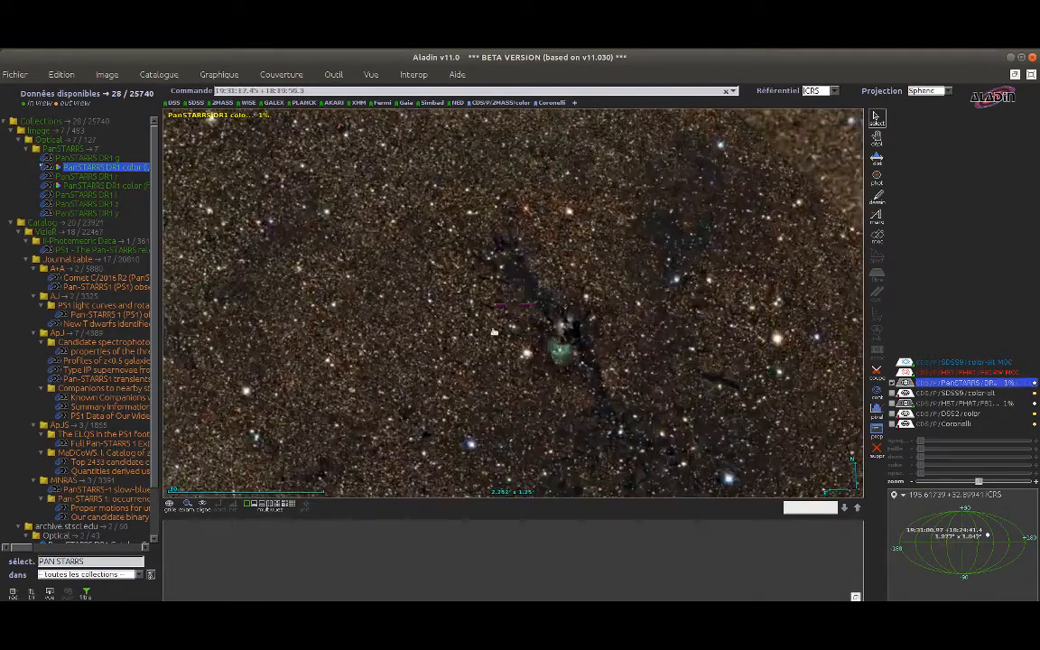
pyautogui.scroll(3, 501, 336)
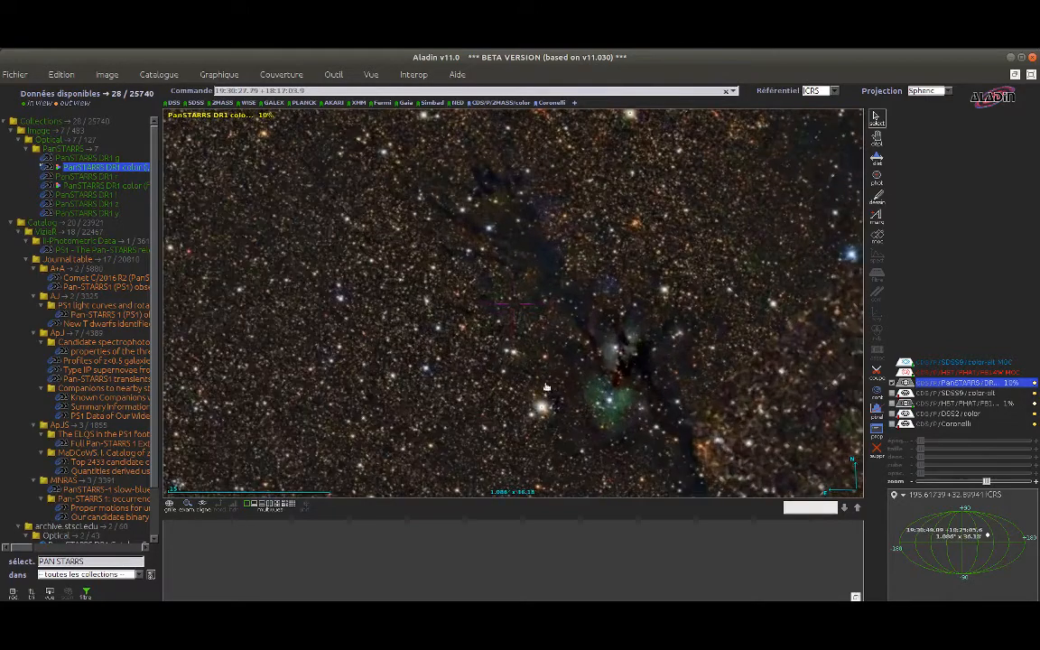
pyautogui.moveTo(547, 386); pyautogui.dragTo(506, 355)
pyautogui.scroll(1, 506, 355)
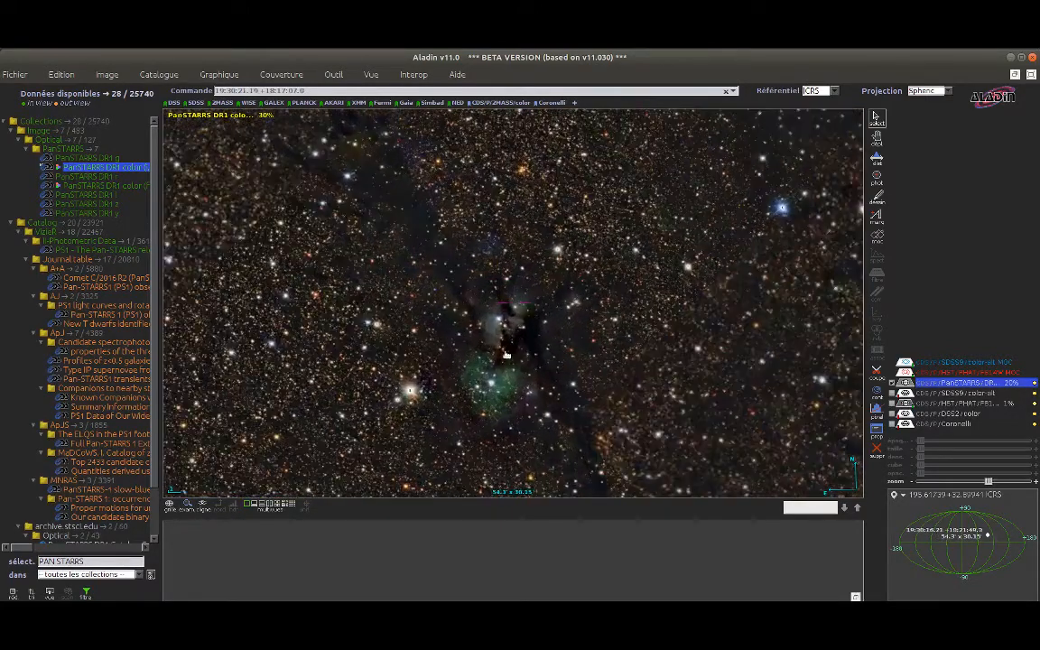
pyautogui.scroll(3, 506, 355)
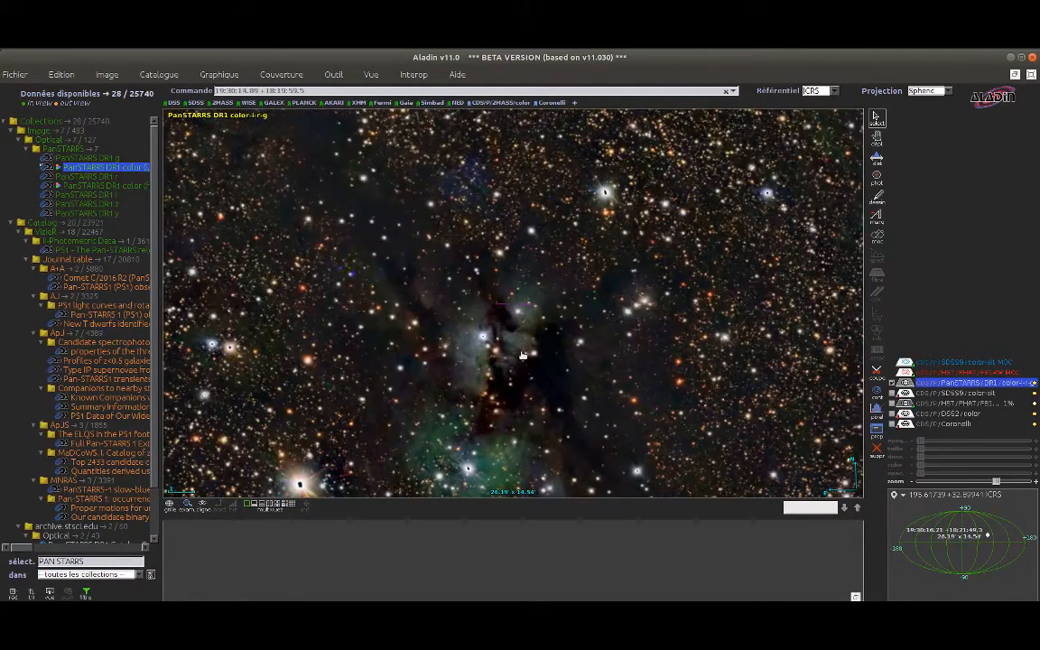
pyautogui.scroll(-7, 522, 355)
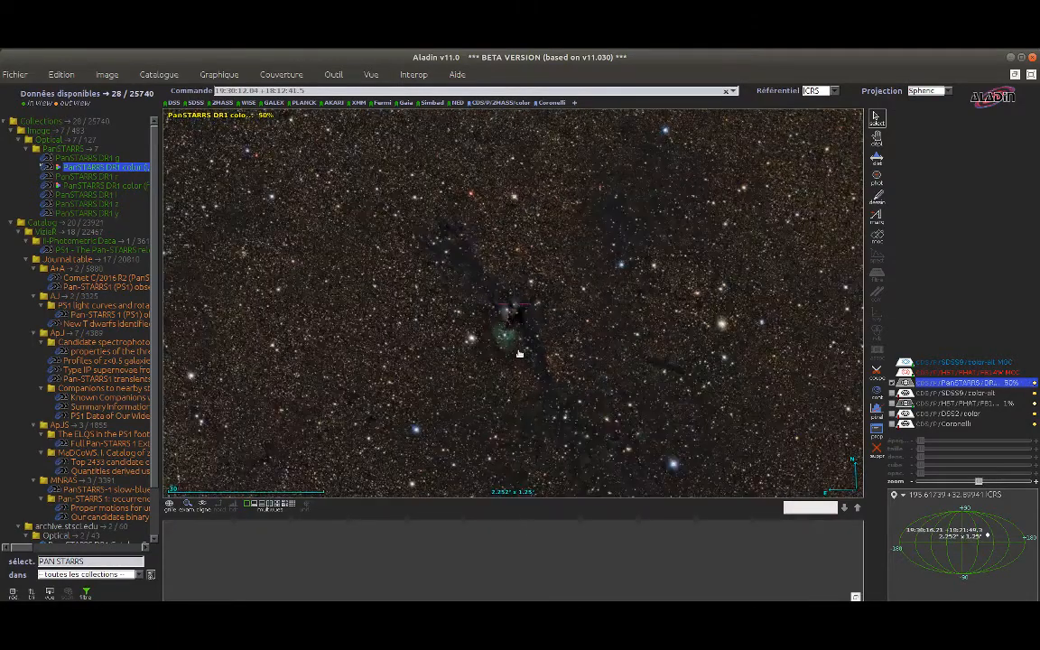
pyautogui.scroll(-15, 520, 354)
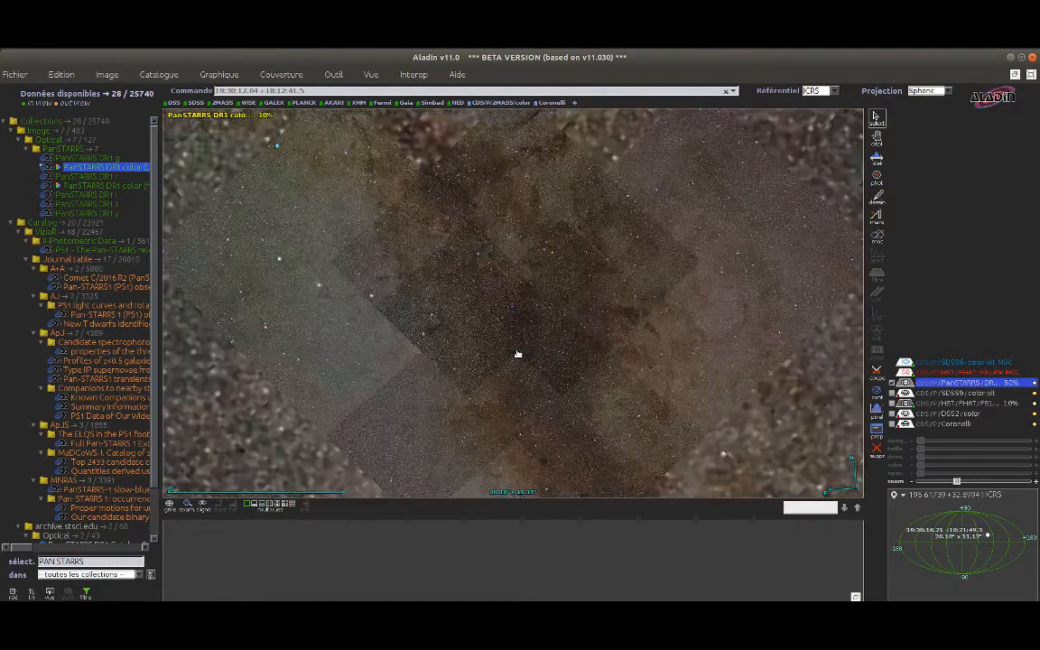
pyautogui.scroll(4, 516, 354)
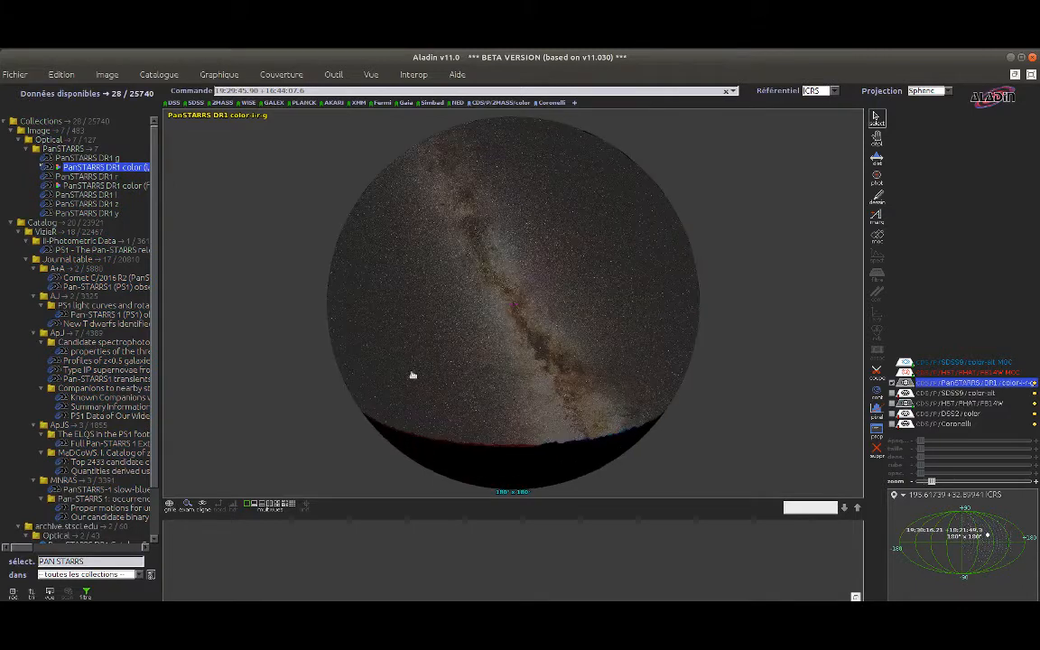
# Filter the collections by Gaia and load the GaiaSource EDR3 catalogue in progressive mode
pyautogui.tripleClick(83, 560)
pyautogui.write('Gaia')
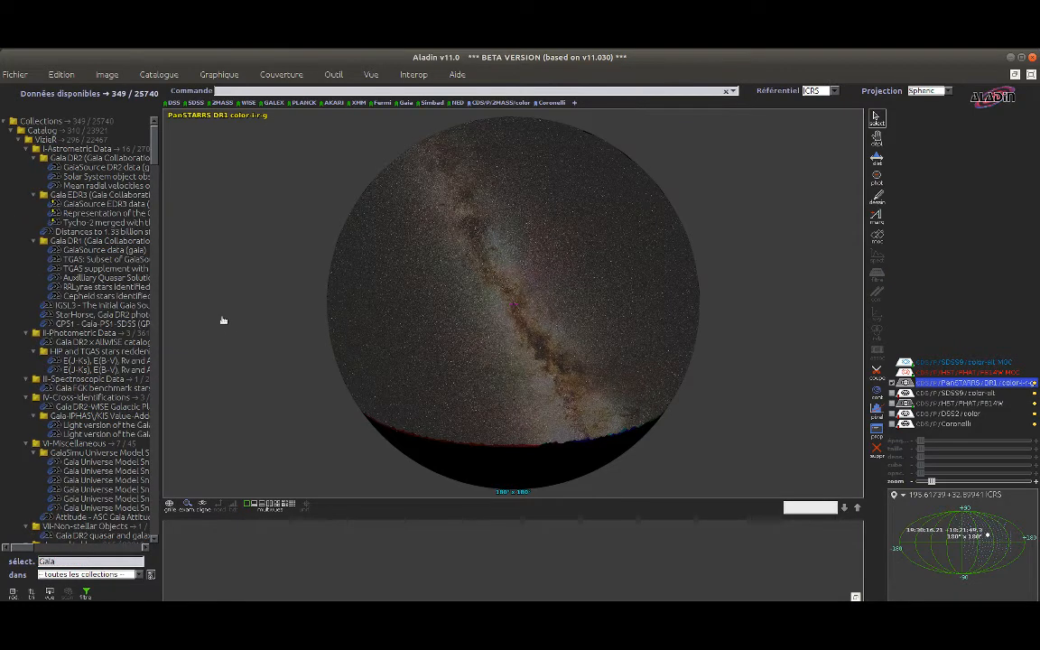
pyautogui.click(124, 205)
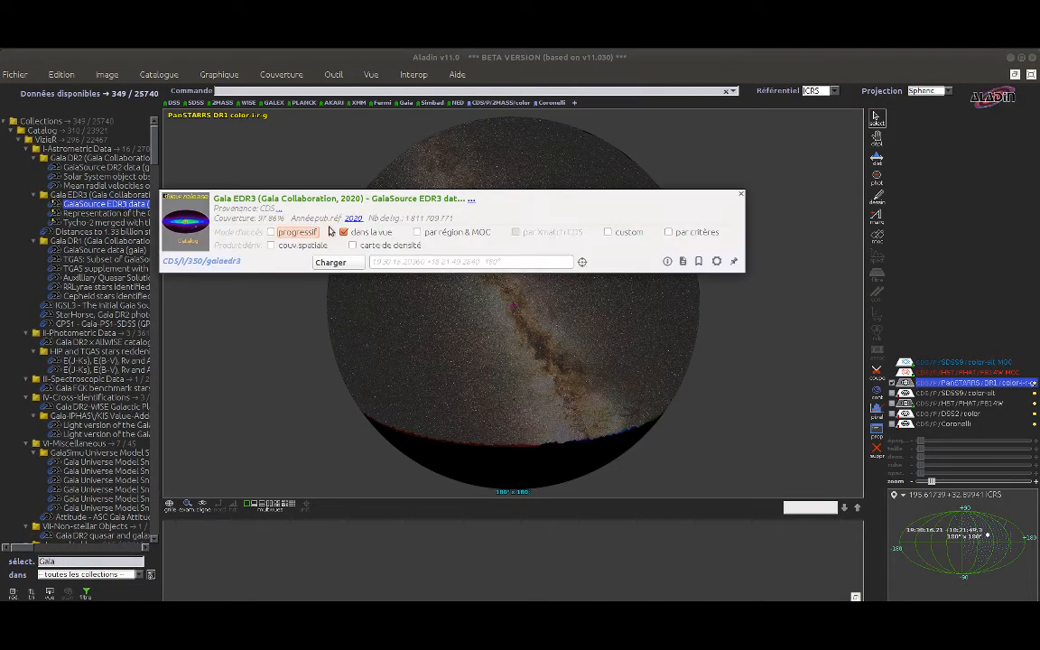
pyautogui.click(272, 233)
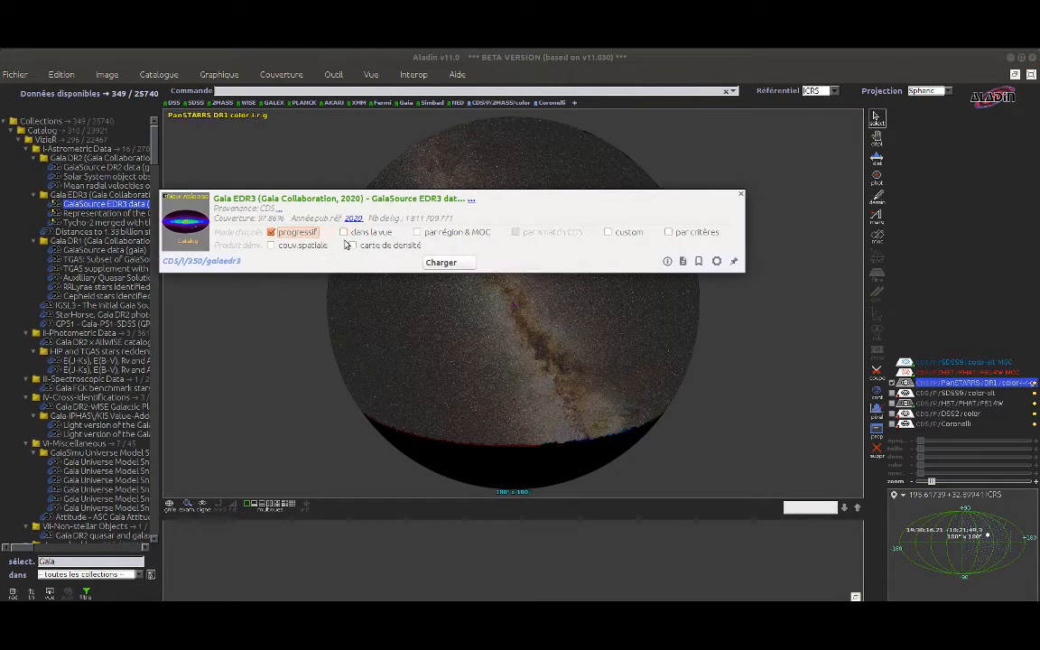
pyautogui.click(443, 263)
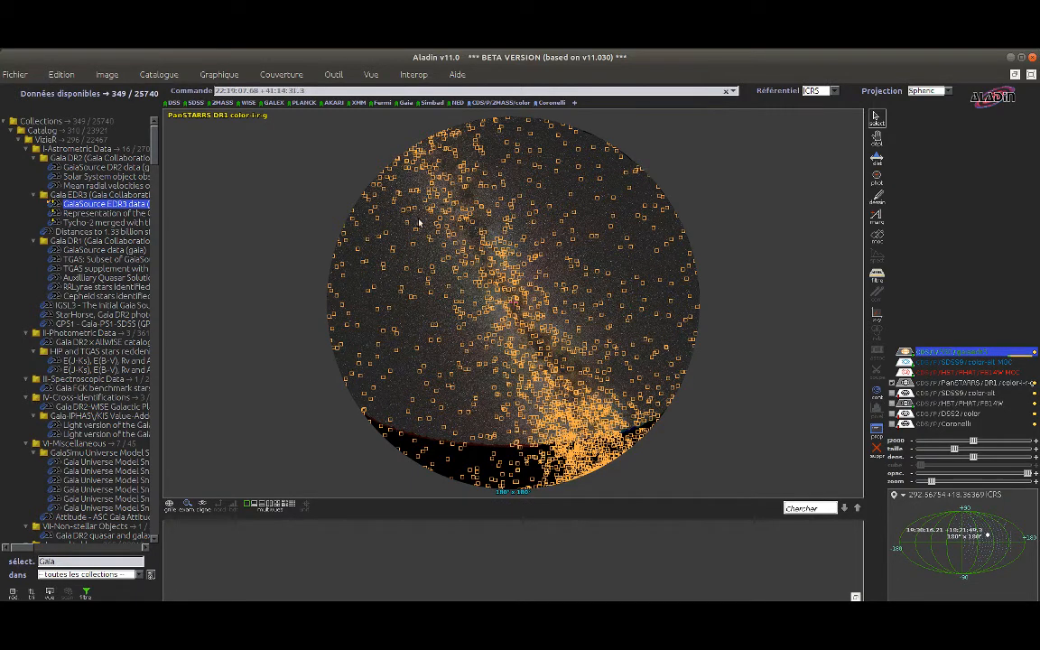
# List the Gaia EDR3 data for a block of Milky Way sources and for one in a closer star field, clearing each selection
pyautogui.moveTo(418, 222); pyautogui.dragTo(509, 287)
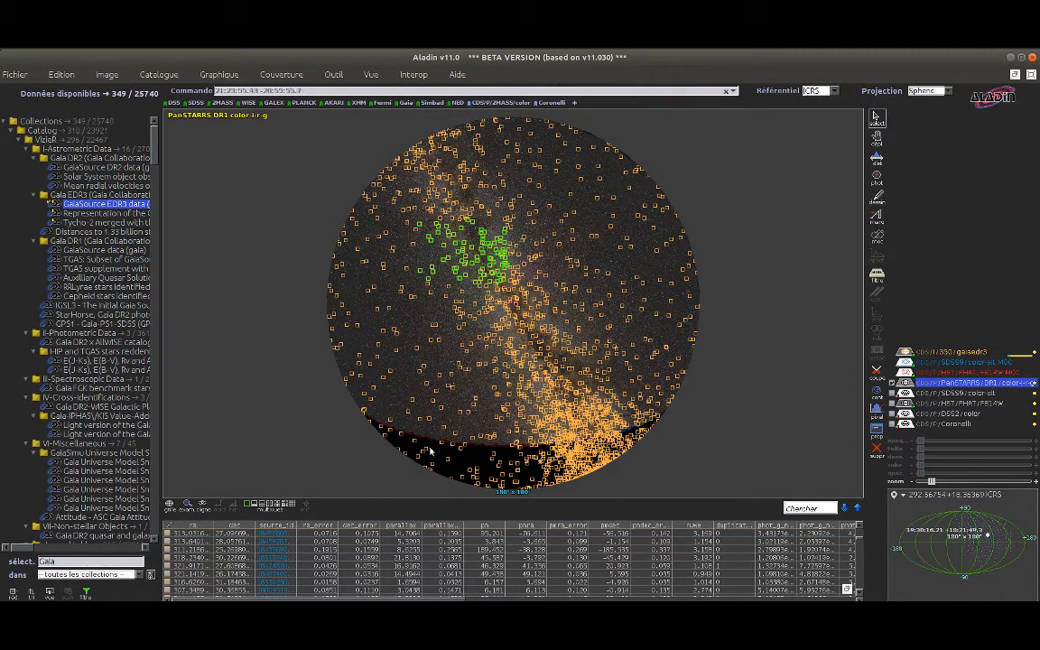
pyautogui.click(437, 257)
pyautogui.scroll(4, 478, 305)
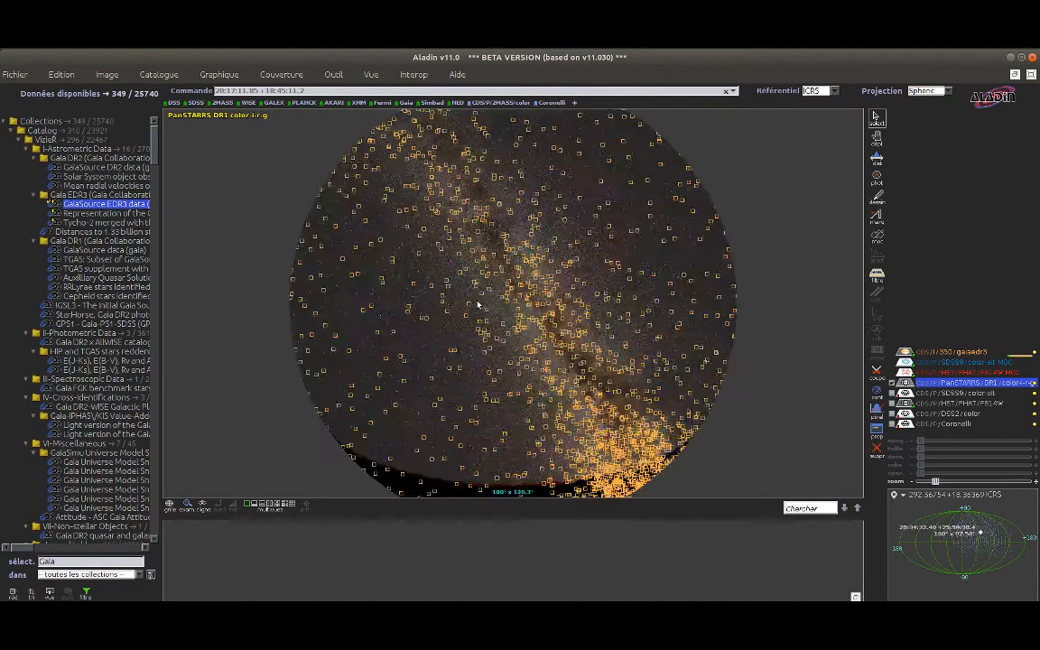
pyautogui.scroll(5, 531, 300)
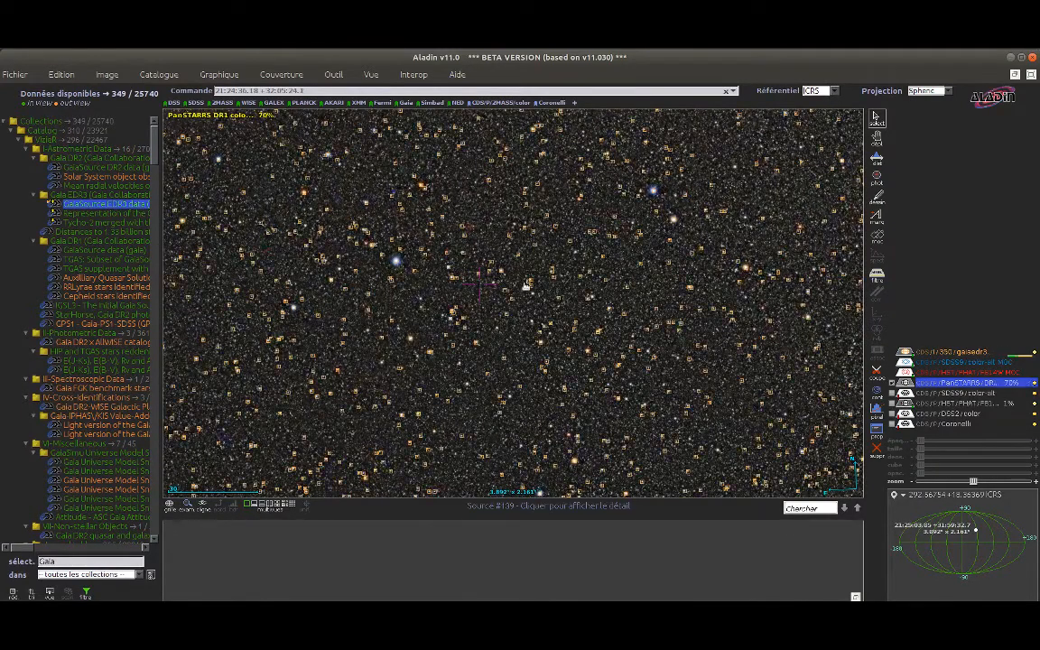
pyautogui.moveTo(313, 191); pyautogui.dragTo(677, 394)
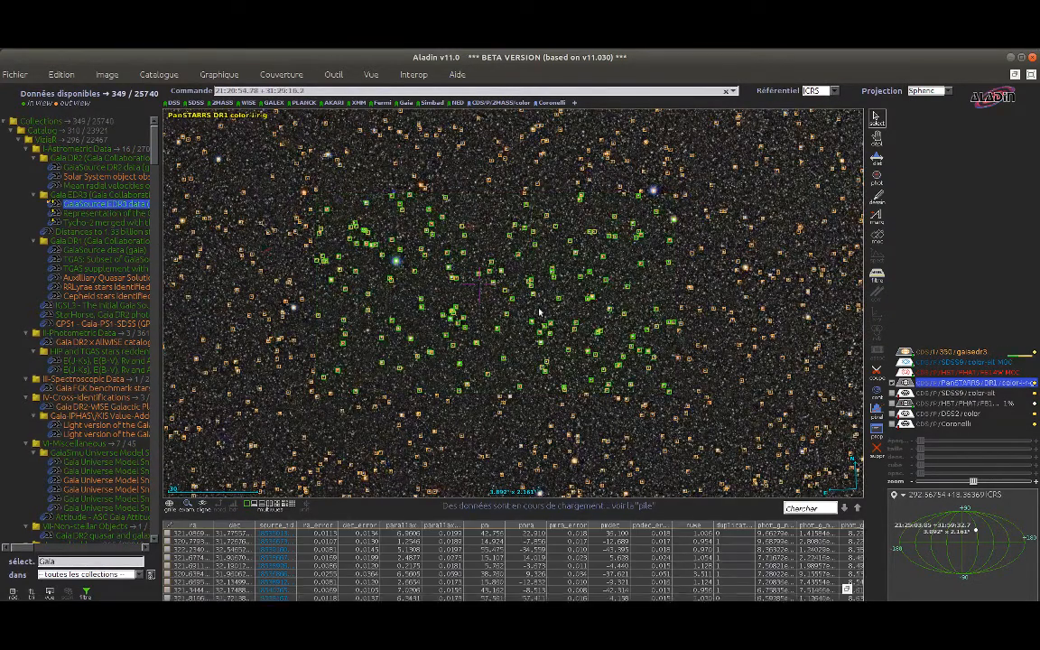
pyautogui.click(496, 236)
# Inspect the Gaia EDR3 measurements of the faint sources around the small elliptical galaxy at closer scales, and clear the selection
pyautogui.scroll(6, 533, 300)
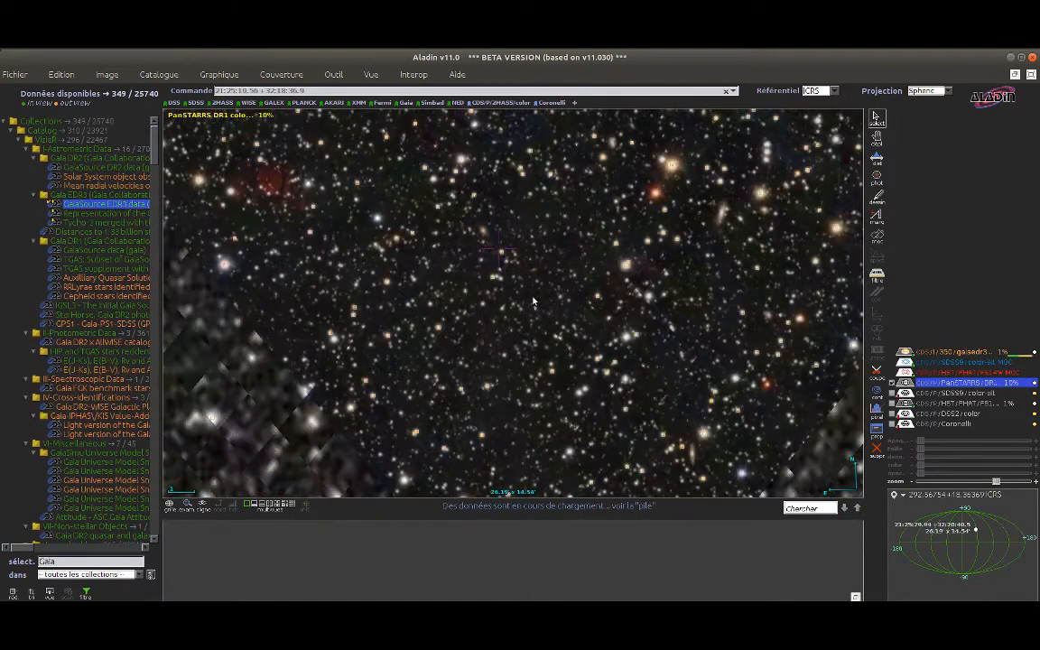
pyautogui.scroll(2, 533, 300)
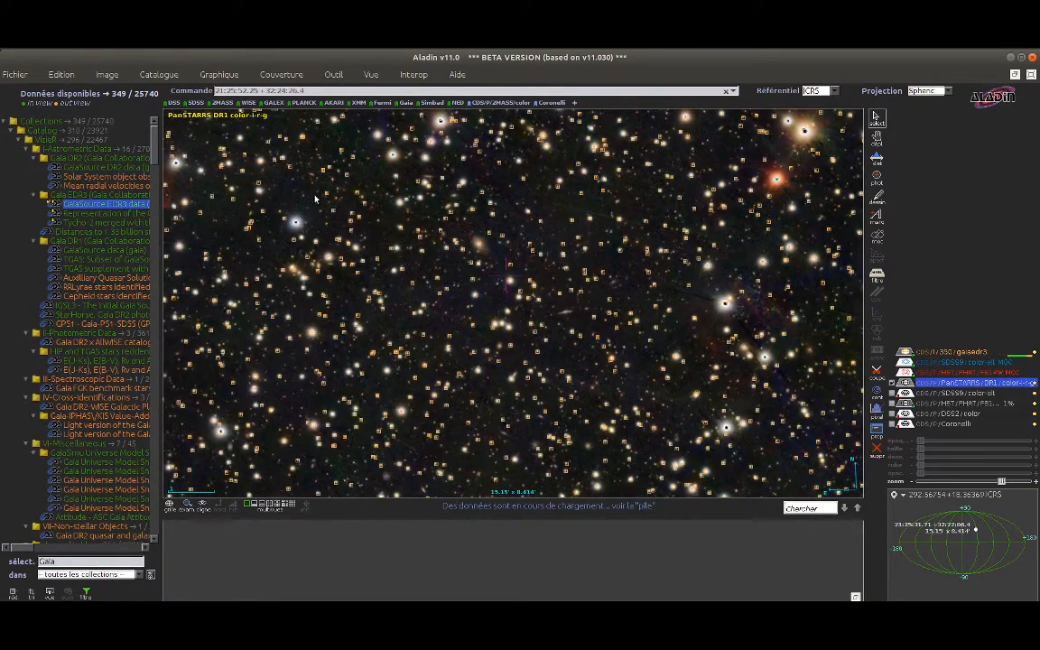
pyautogui.moveTo(315, 197); pyautogui.dragTo(649, 384)
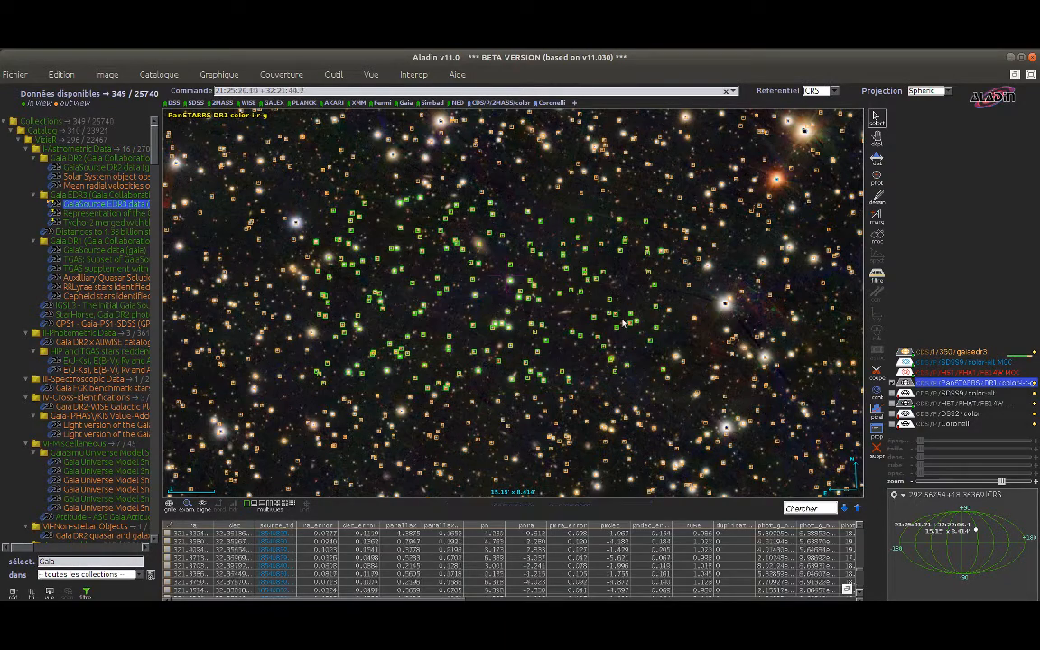
pyautogui.scroll(1, 486, 300)
pyautogui.scroll(4, 486, 301)
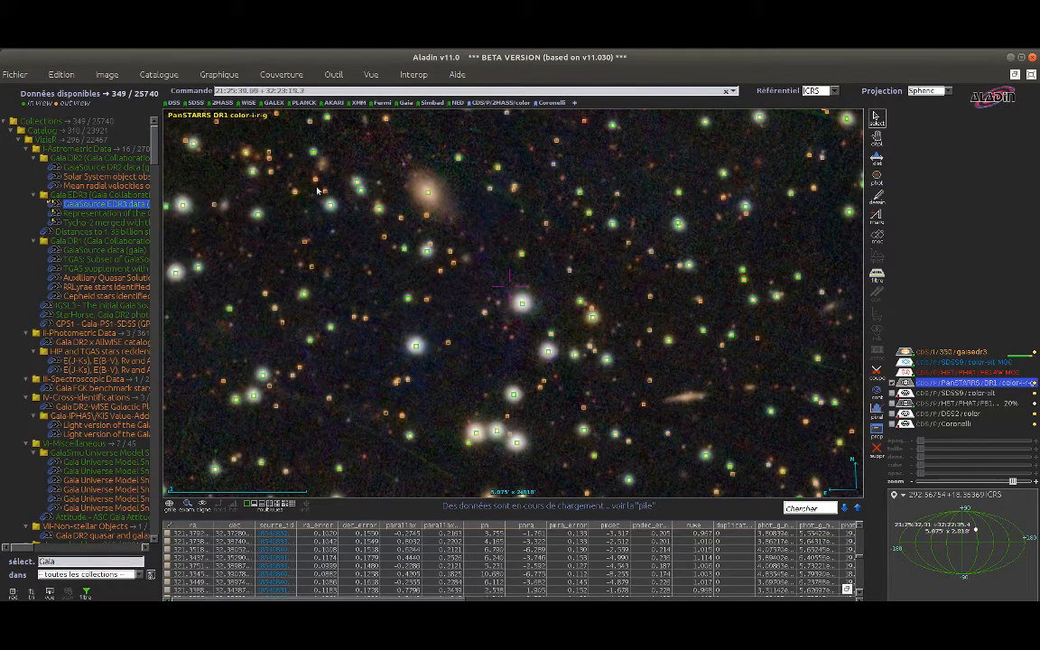
pyautogui.scroll(2, 432, 271)
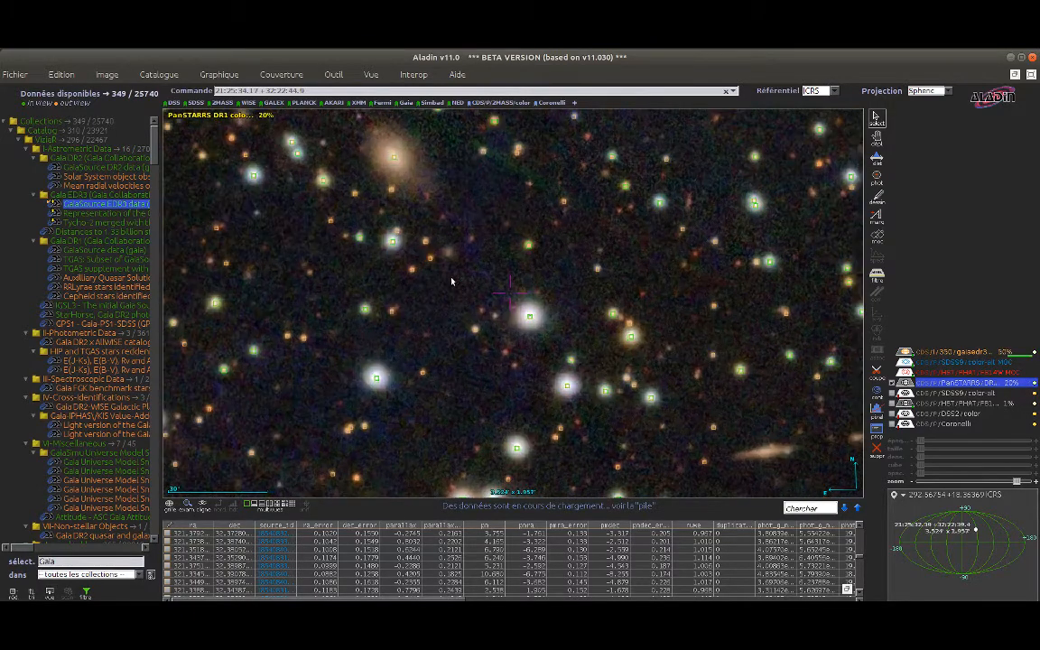
pyautogui.moveTo(216, 133); pyautogui.dragTo(749, 442)
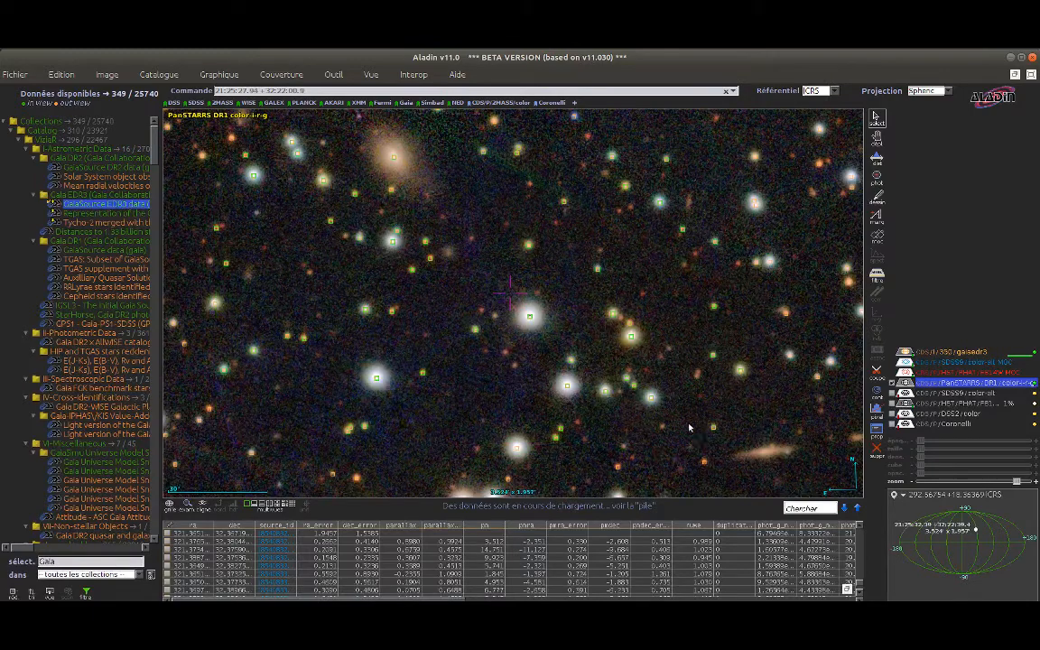
pyautogui.click(549, 313)
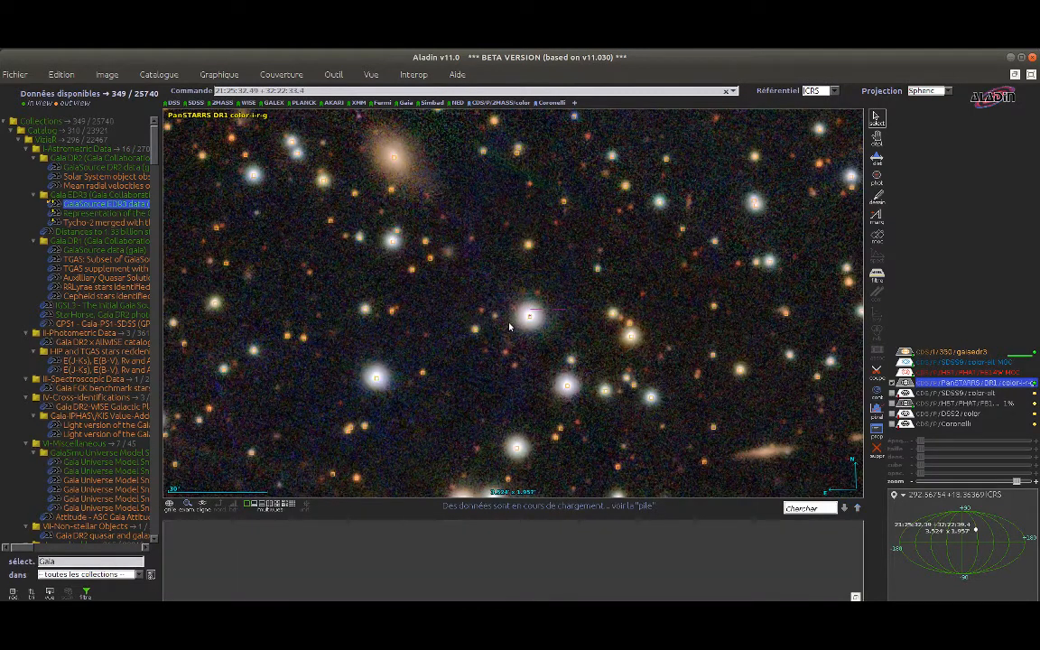
# Compare the density of the displayed Gaia sources from the close star field out to the wide Milky Way view
pyautogui.scroll(-1, 509, 326)
pyautogui.scroll(-10, 509, 327)
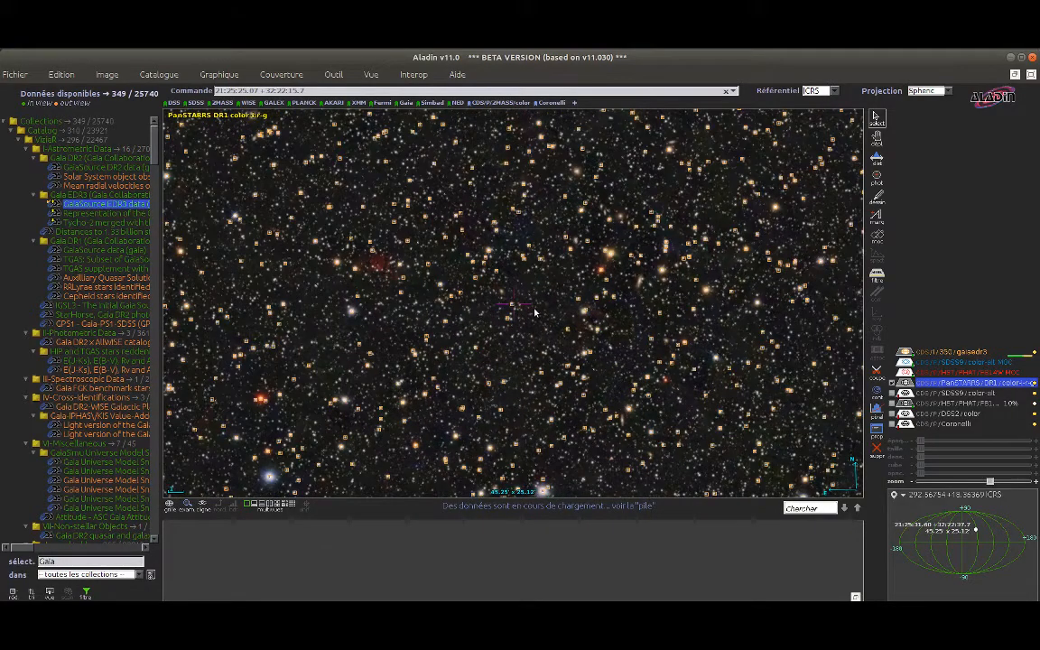
pyautogui.scroll(8, 611, 334)
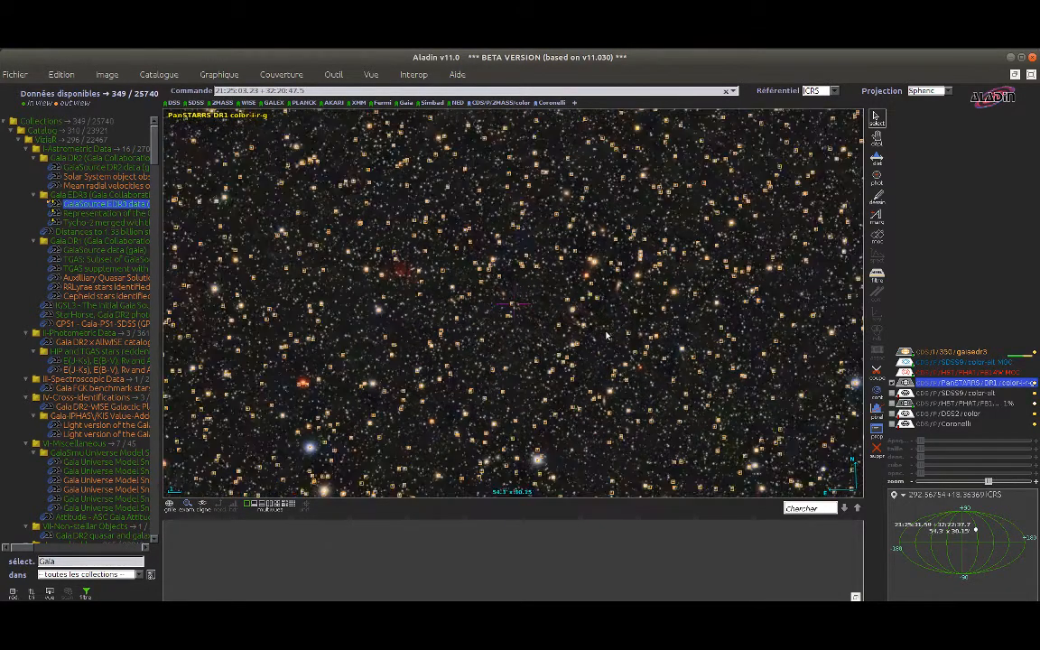
pyautogui.scroll(-5, 602, 338)
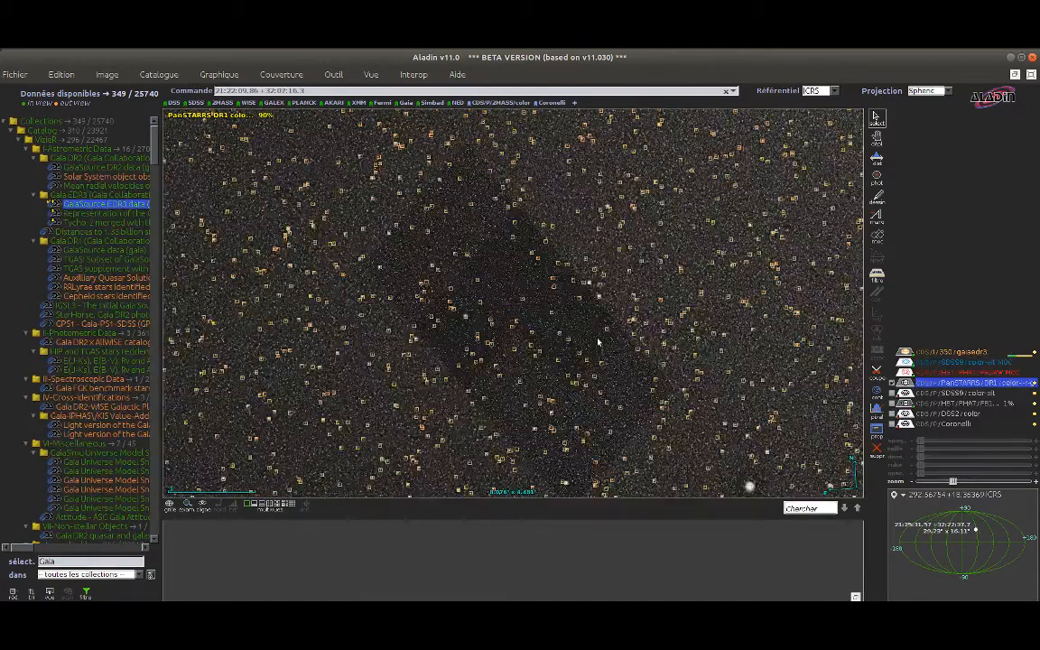
pyautogui.scroll(-5, 596, 353)
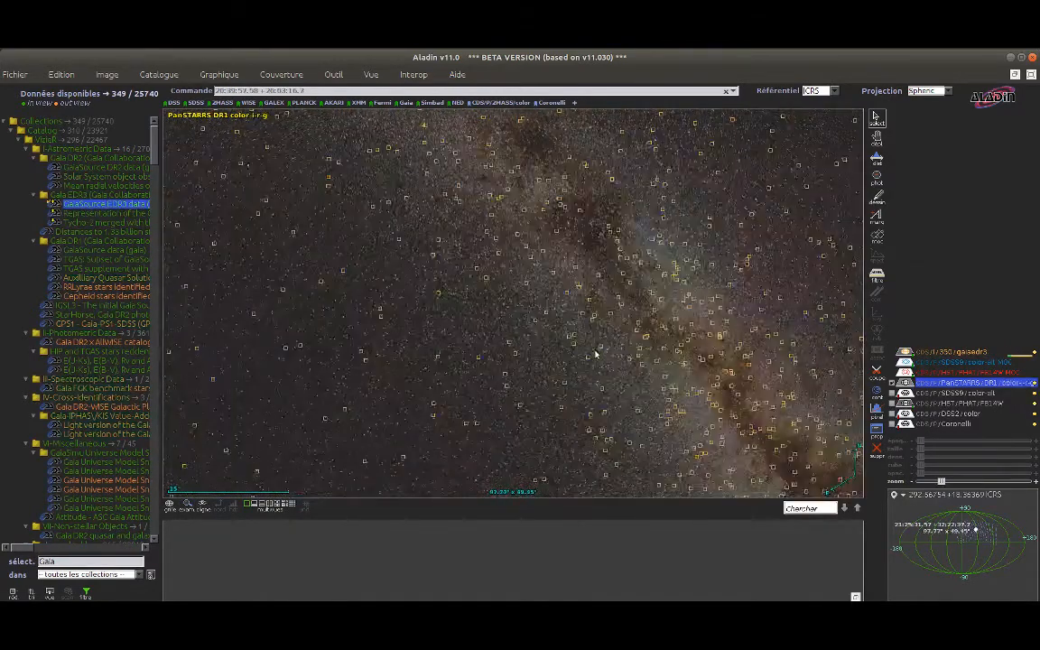
# Hide the Gaia EDR3 sources and switch the background from PanSTARRS to the Coronelli celestial globe
pyautogui.click(903, 354)
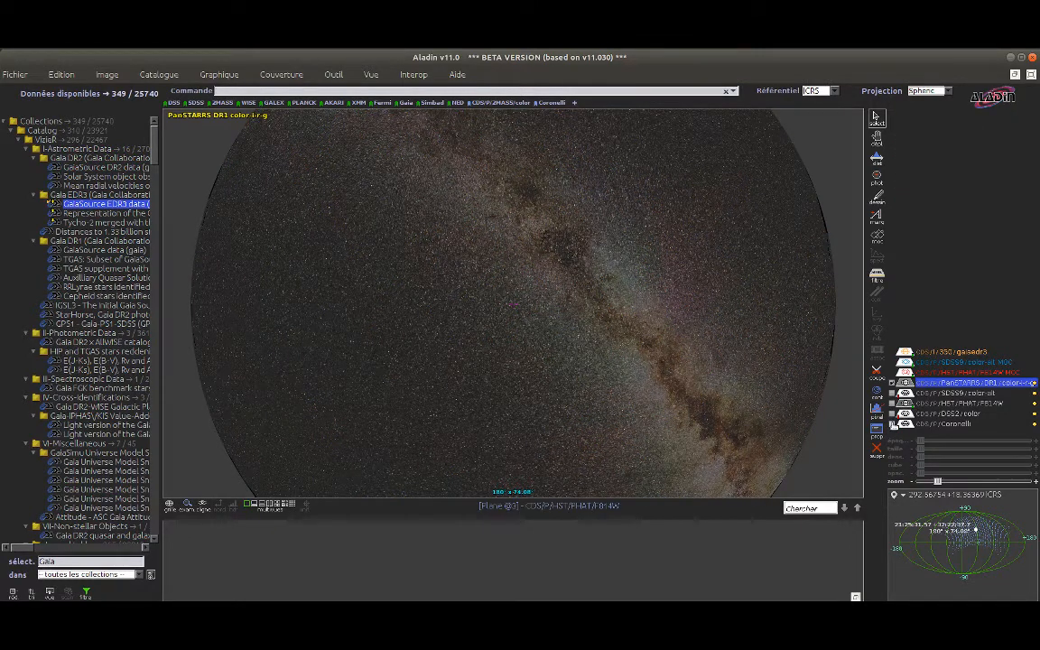
pyautogui.click(943, 423)
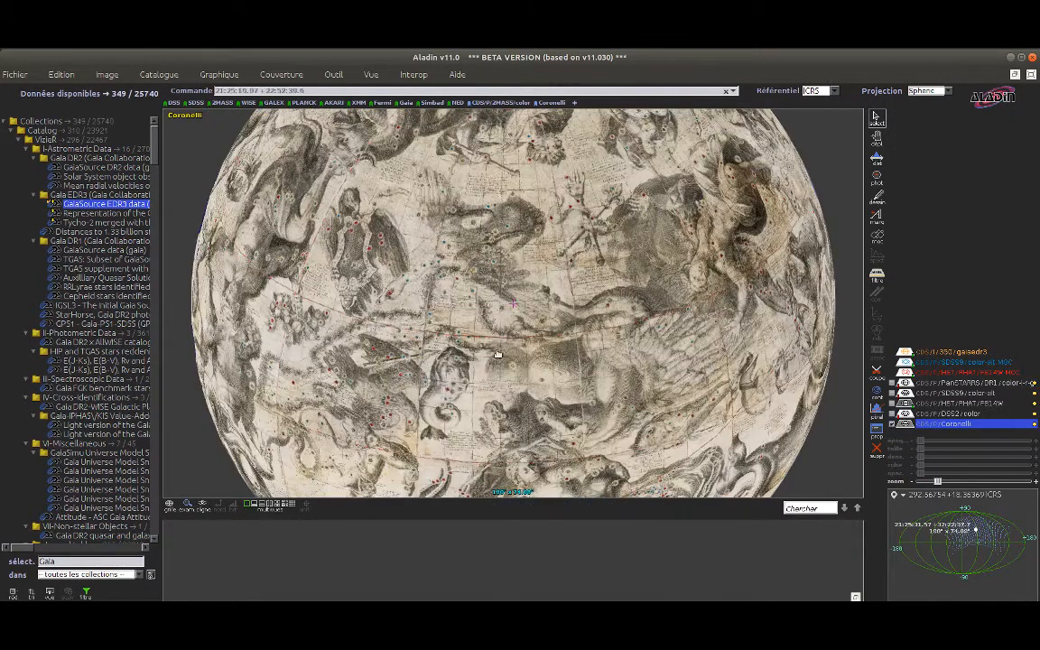
# Examine the engraved constellation figures on the Coronelli globe, from the lion to the Canis Minor inscription and little dog
pyautogui.moveTo(359, 303); pyautogui.dragTo(497, 573)
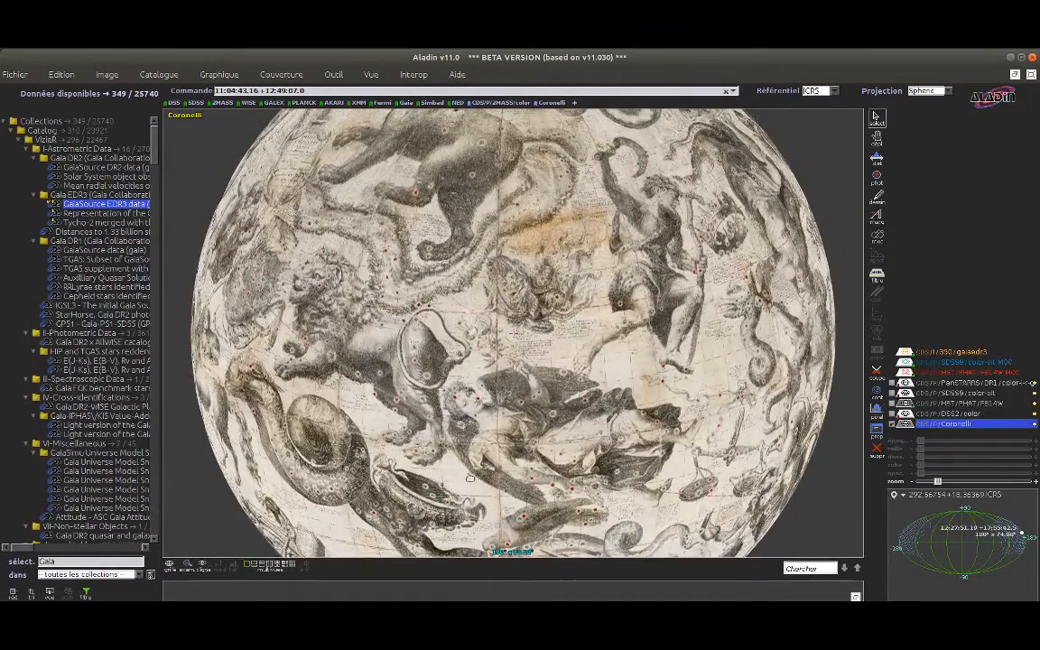
pyautogui.moveTo(296, 298); pyautogui.dragTo(477, 308)
pyautogui.scroll(1, 476, 309)
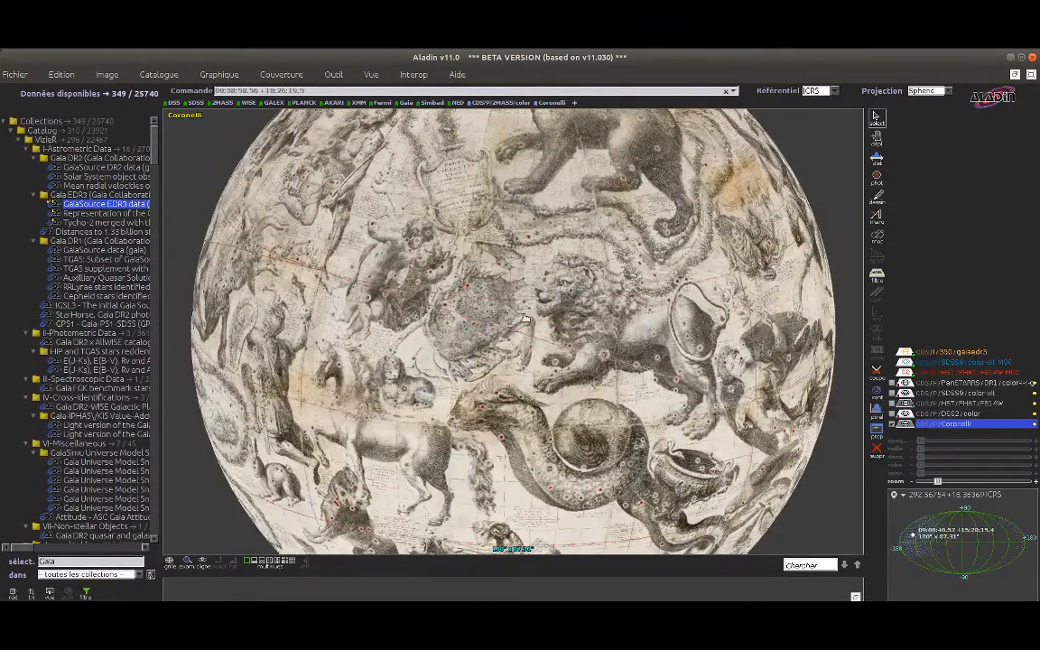
pyautogui.scroll(3, 487, 298)
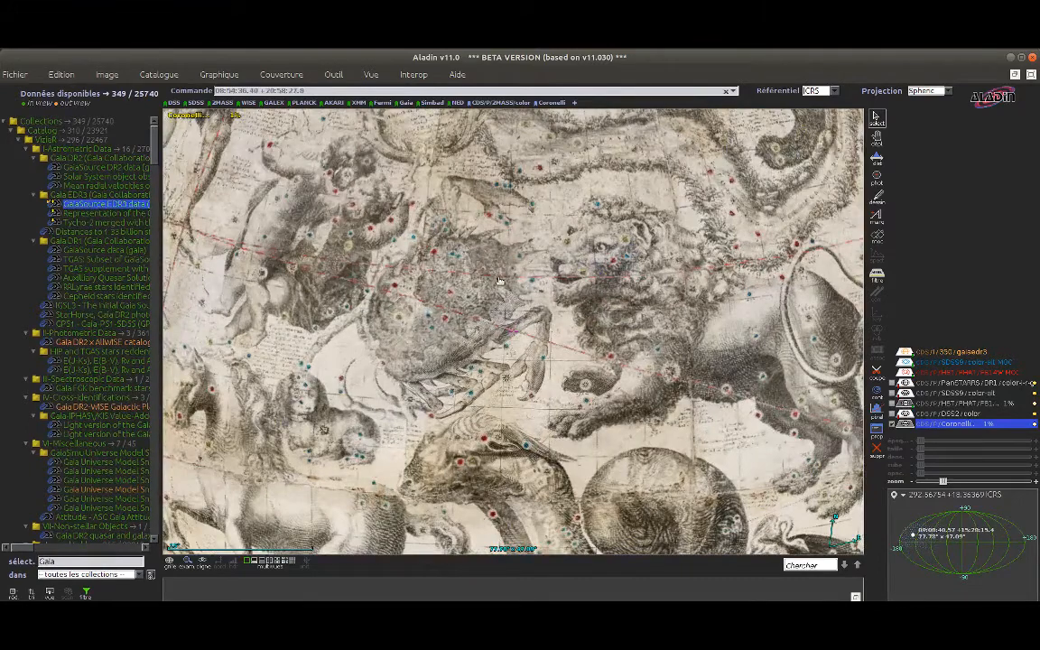
pyautogui.moveTo(268, 356); pyautogui.dragTo(516, 308)
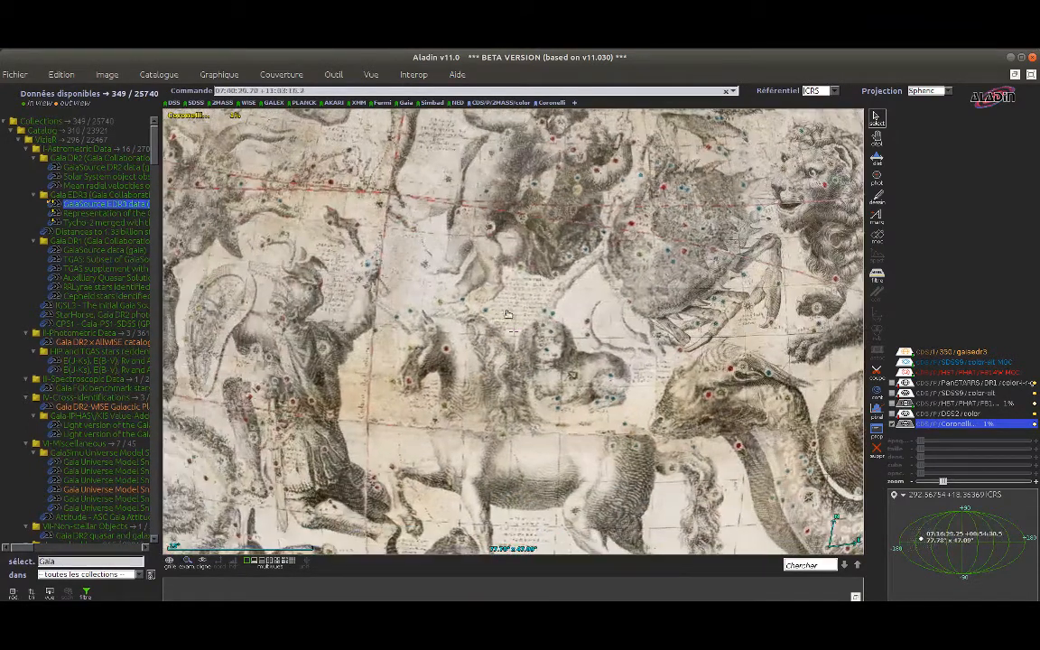
pyautogui.scroll(4, 516, 308)
pyautogui.scroll(1, 515, 308)
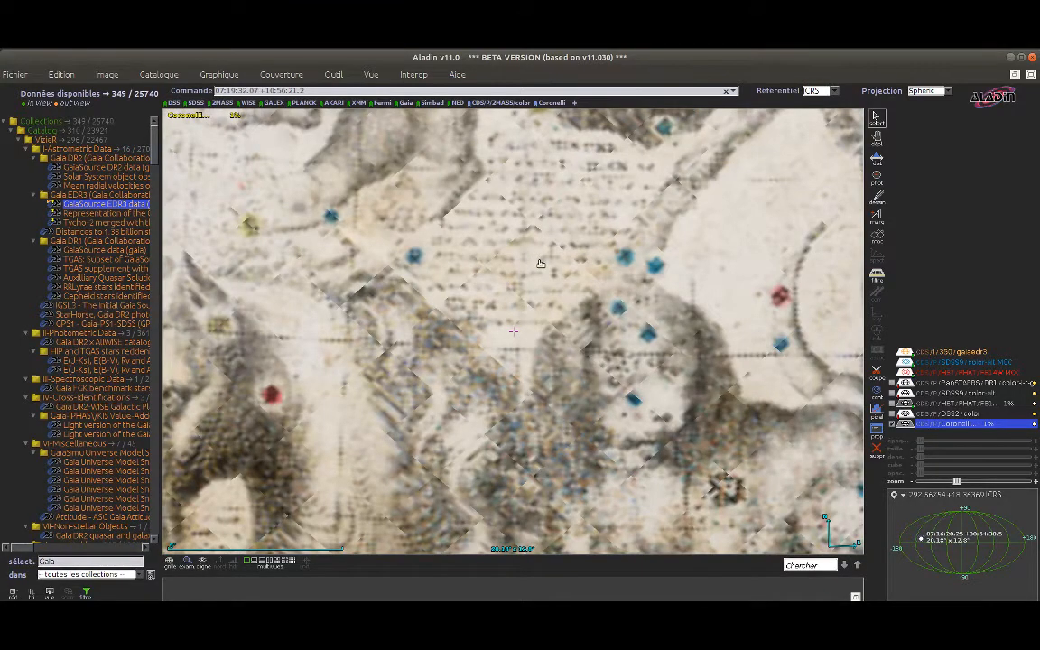
pyautogui.moveTo(540, 264); pyautogui.dragTo(536, 293)
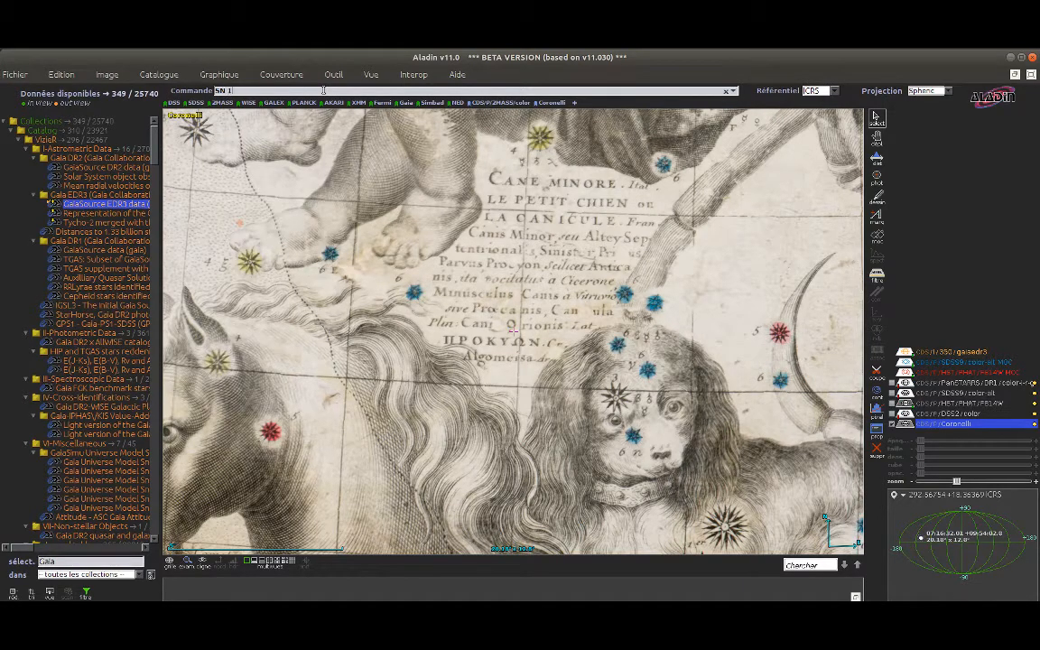
# Center the Coronelli globe view on the supernova SN 1572
pyautogui.press('Return')
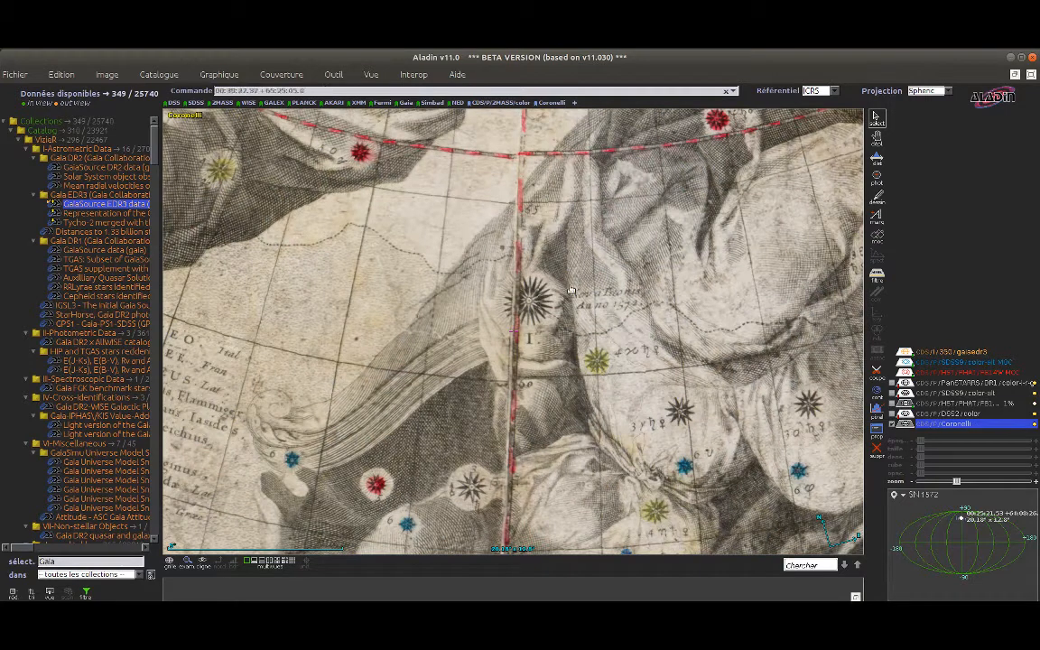
# Draw a freehand outline around the engraved nova star and its 1572 inscription on the Coronelli globe
pyautogui.click(879, 197)
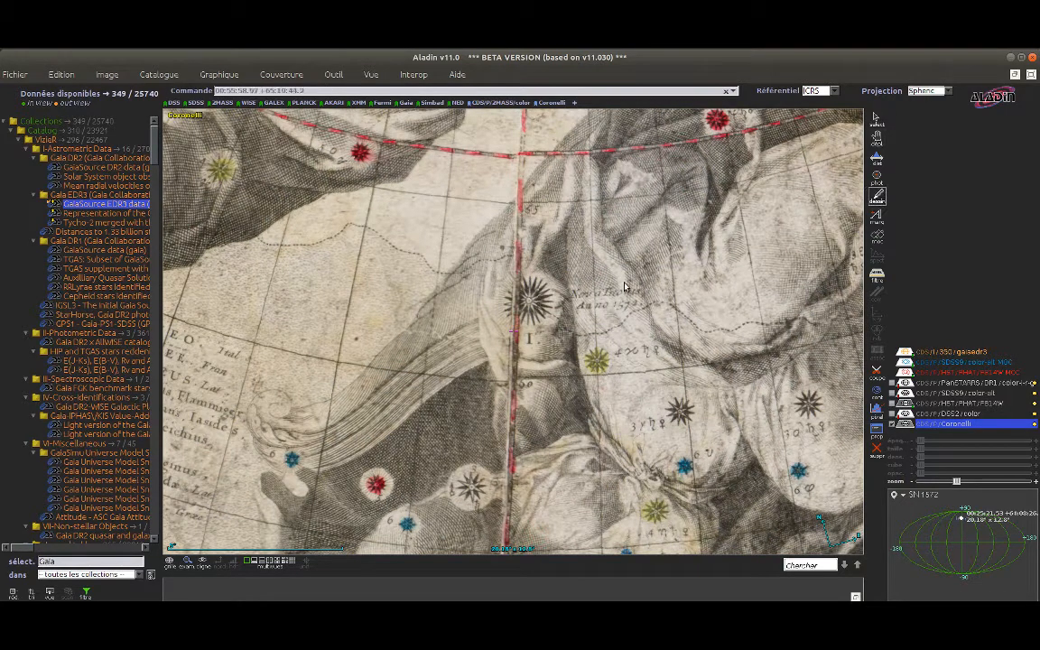
pyautogui.moveTo(566, 252)
pyautogui.mouseDown()
pyautogui.moveTo(453, 250)
pyautogui.moveTo(510, 326)
pyautogui.moveTo(580, 268)
pyautogui.moveTo(562, 251)
pyautogui.mouseUp()
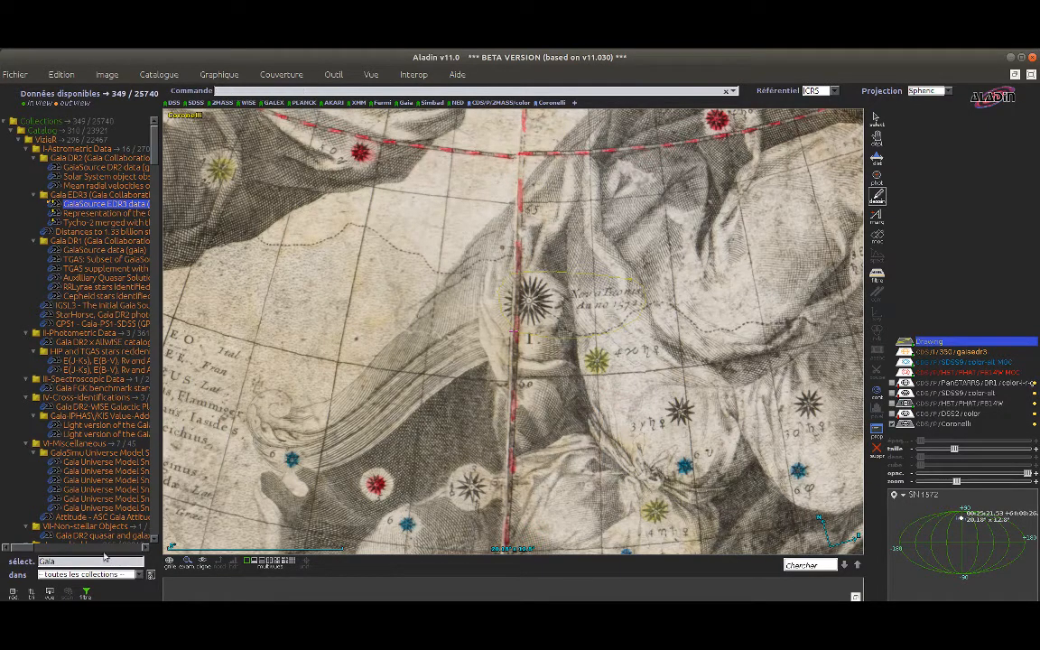
# Filter the available collections by XMM and load the false color X-ray images (XMM PN color)
pyautogui.doubleClick(58, 561)
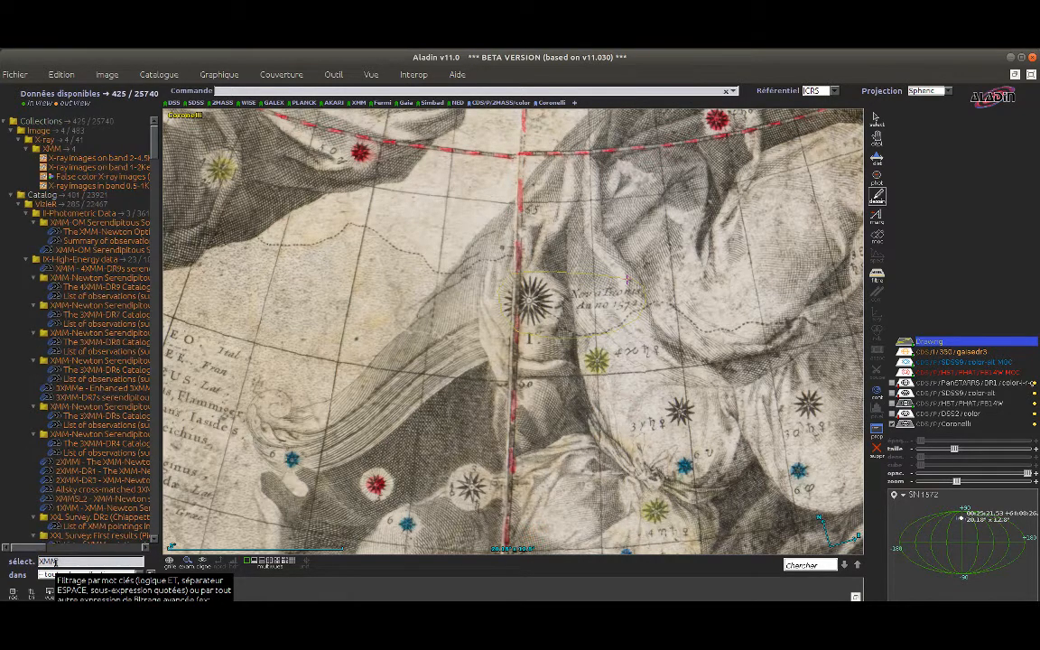
pyautogui.click(101, 176)
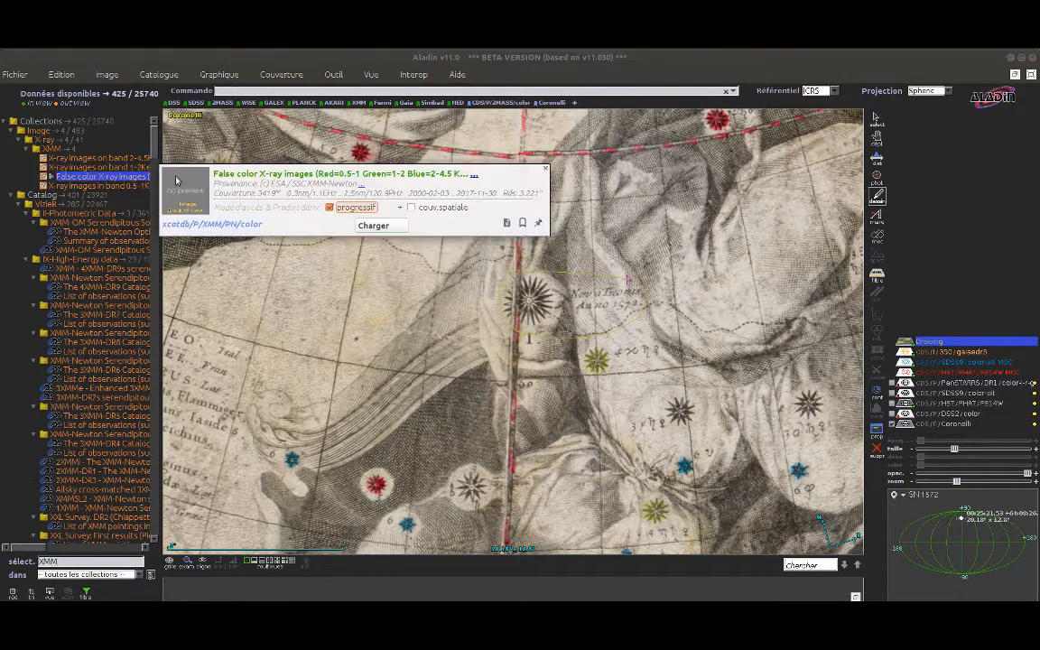
pyautogui.click(372, 225)
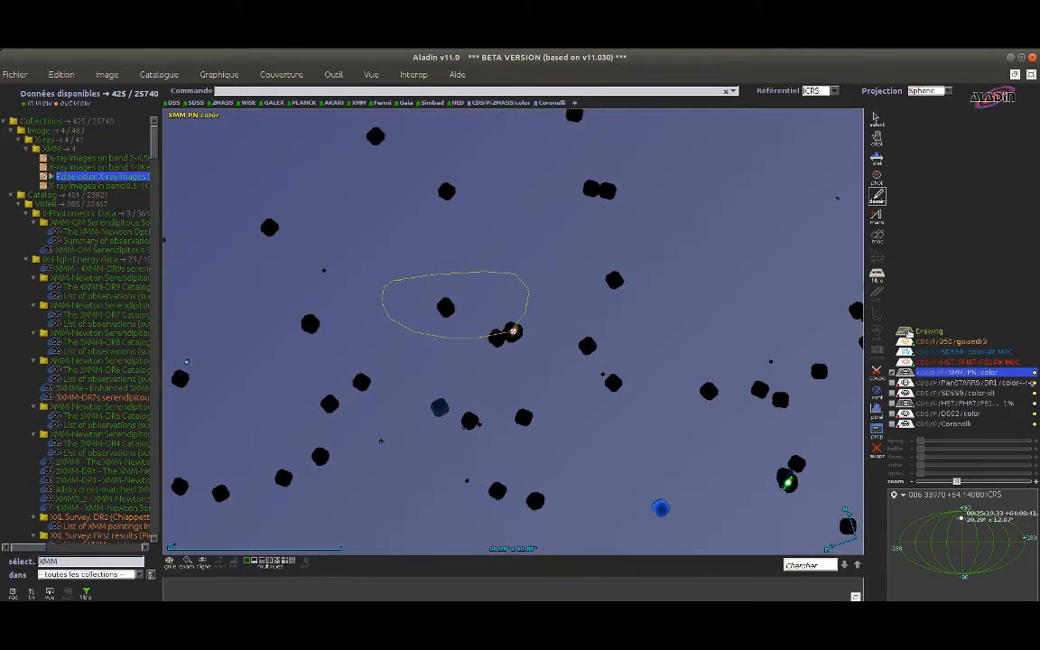
# Hide the freehand drawing and show the XMM X-ray images overlaid on the Coronelli globe background
pyautogui.click(905, 332)
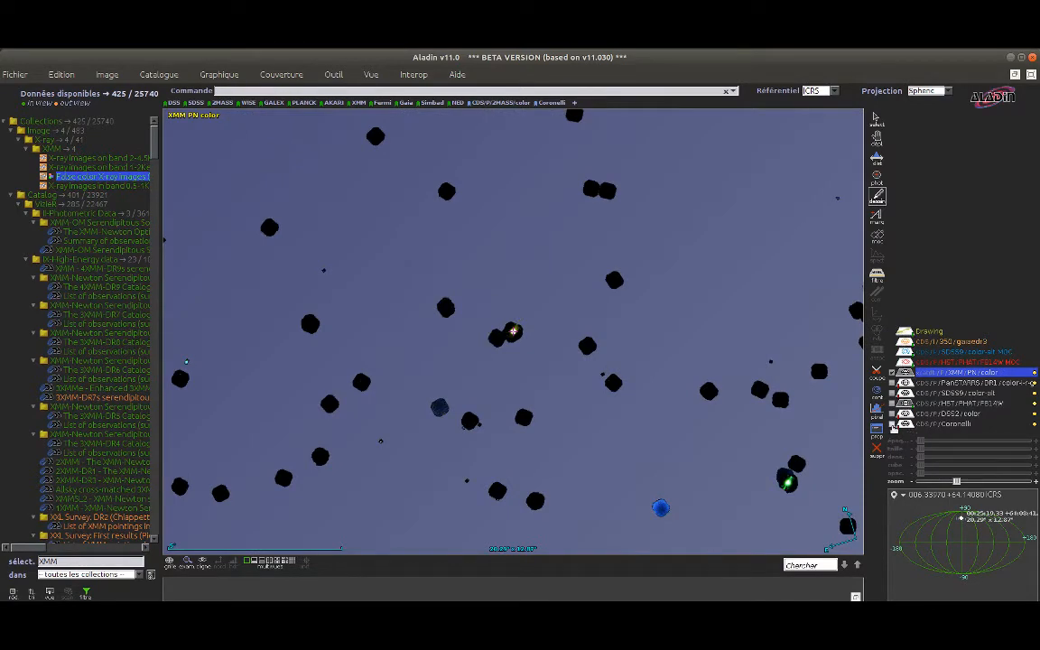
pyautogui.click(906, 423)
pyautogui.moveTo(905, 373)
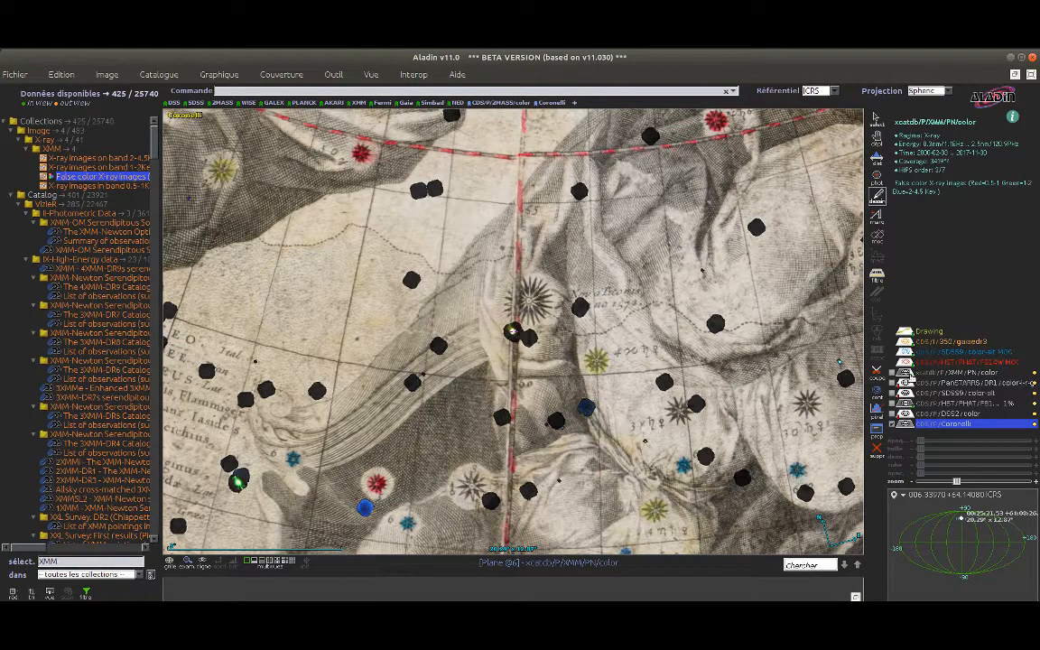
# Compare the position of the bright X-ray remnant of SN 1572 with the engraved nova star, from close-up to wide view
pyautogui.scroll(5, 522, 363)
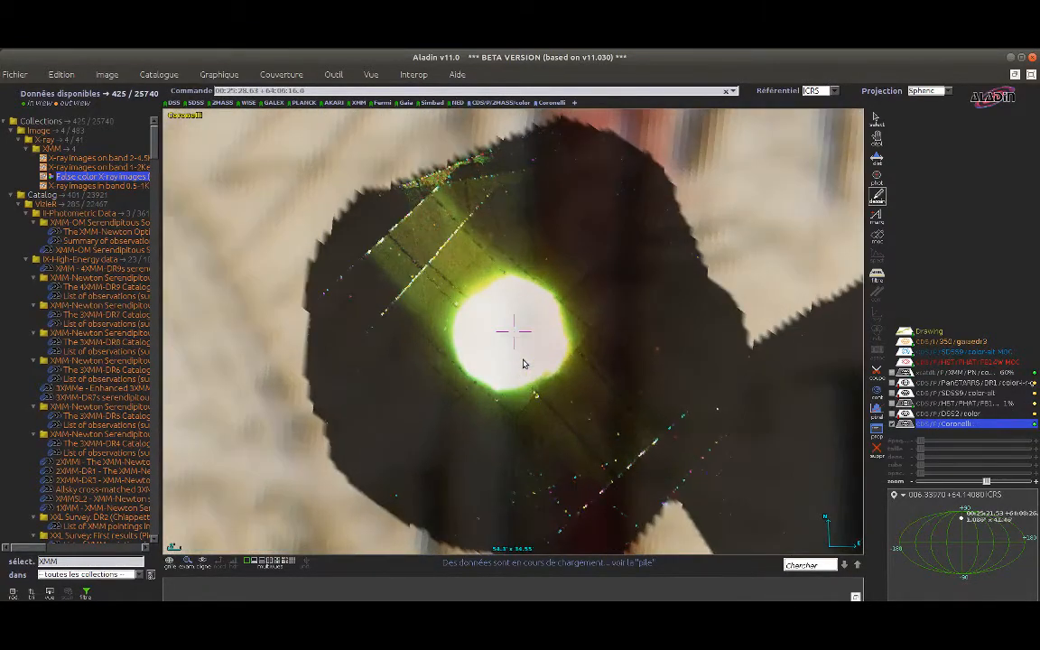
pyautogui.scroll(-4, 521, 363)
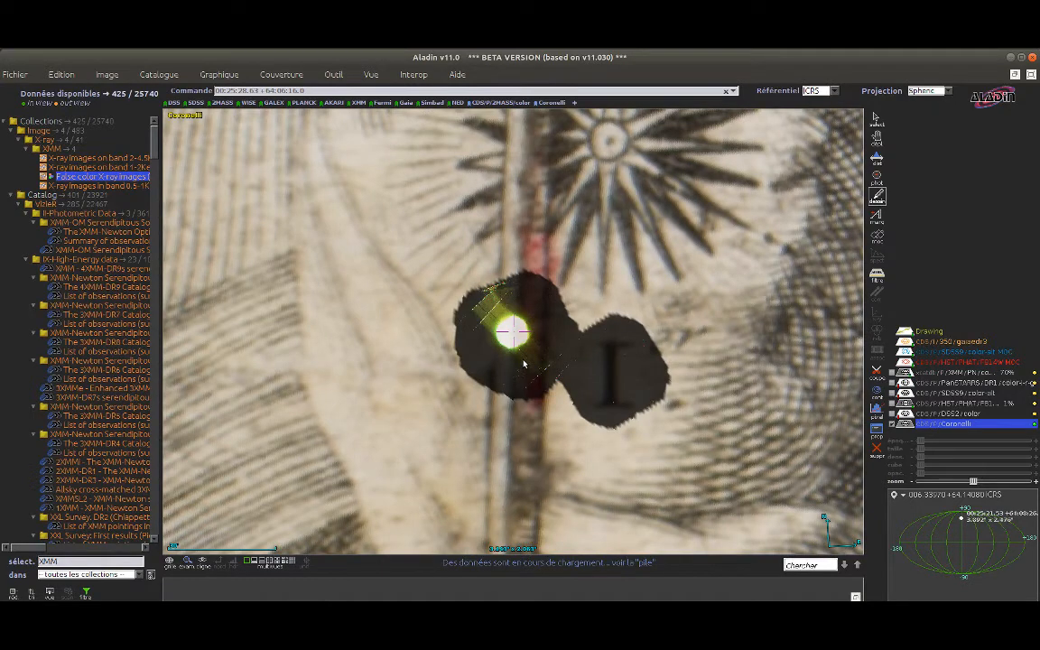
pyautogui.scroll(-2, 524, 364)
pyautogui.scroll(-3, 524, 364)
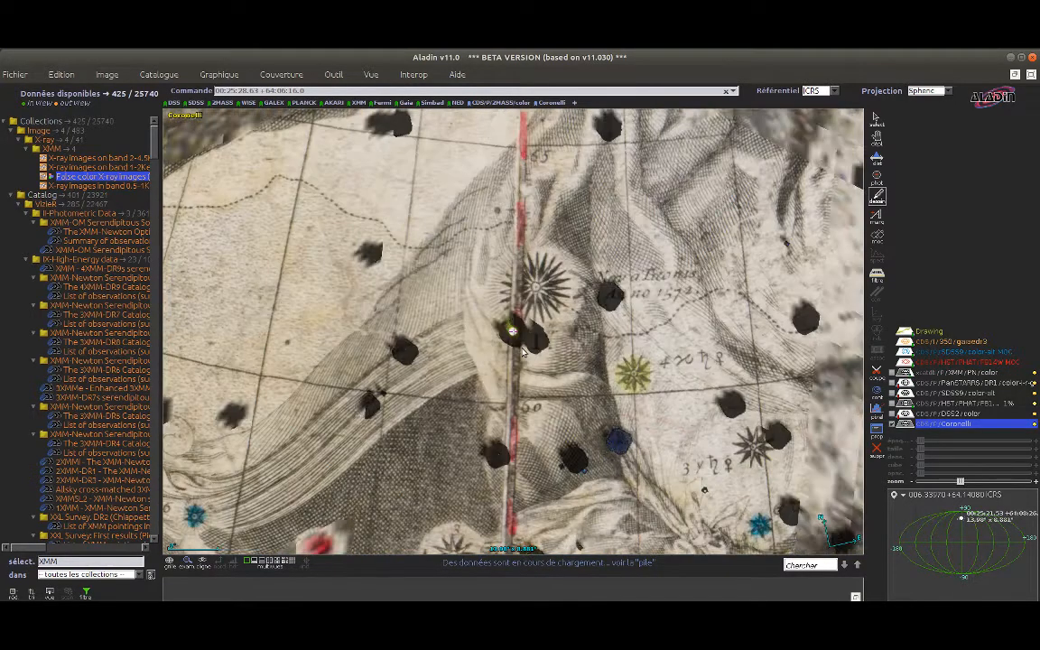